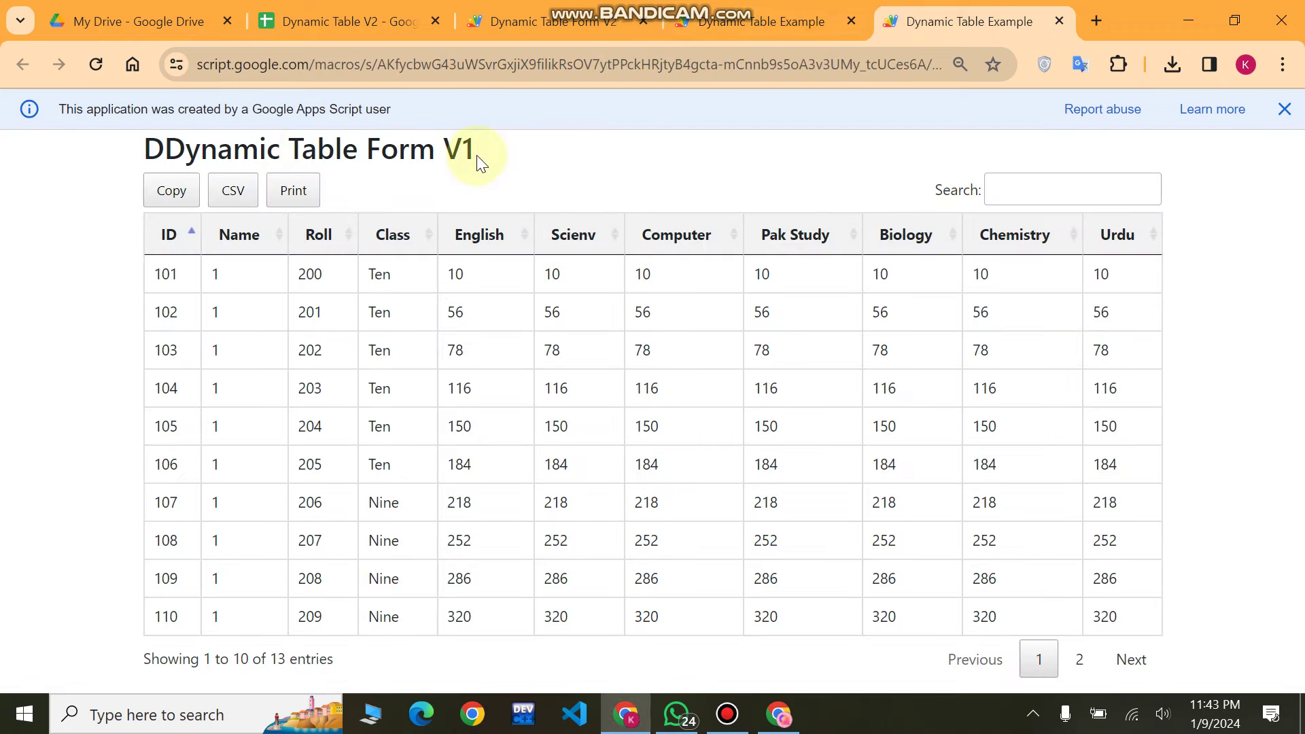
# Step: Open the Data Set 1 sheet in the Dynamic Table V2 spreadsheet, then bring up the Dynamic Table Form V2 page
pyautogui.click(343, 21)
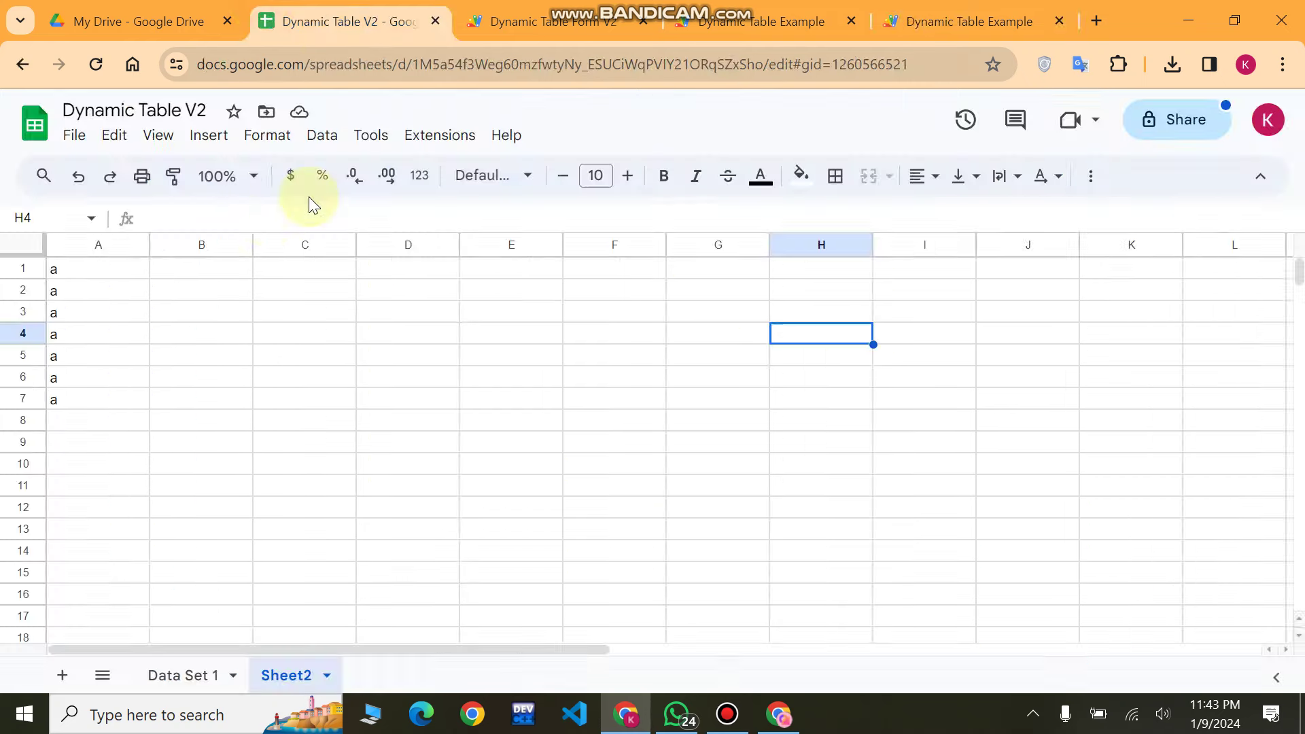
pyautogui.click(194, 676)
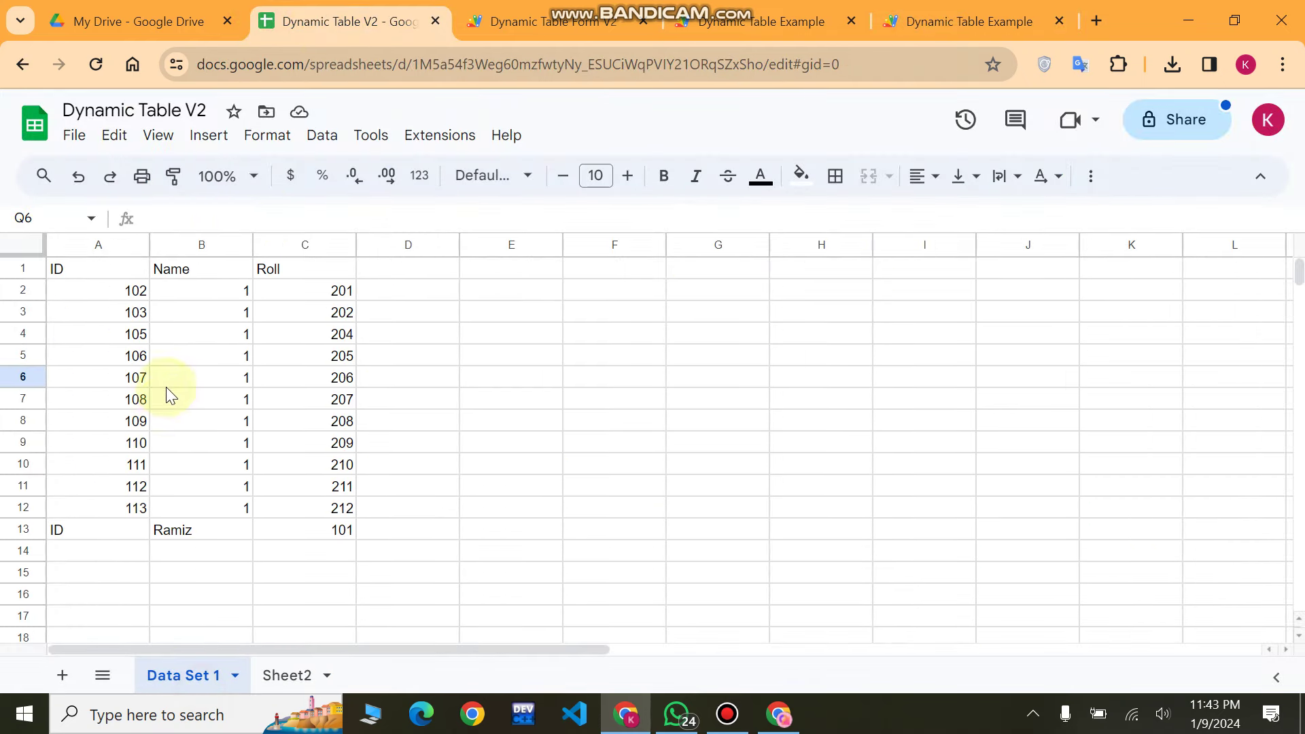
pyautogui.click(912, 27)
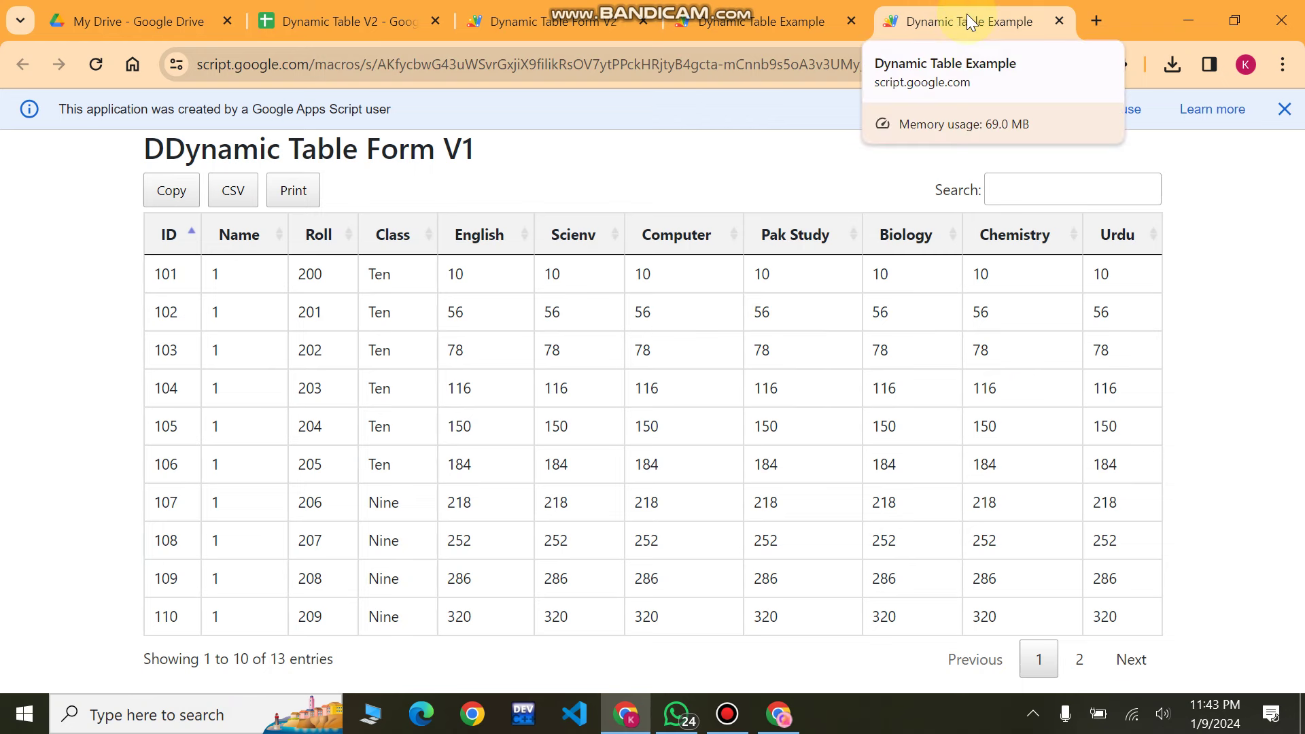
pyautogui.click(802, 20)
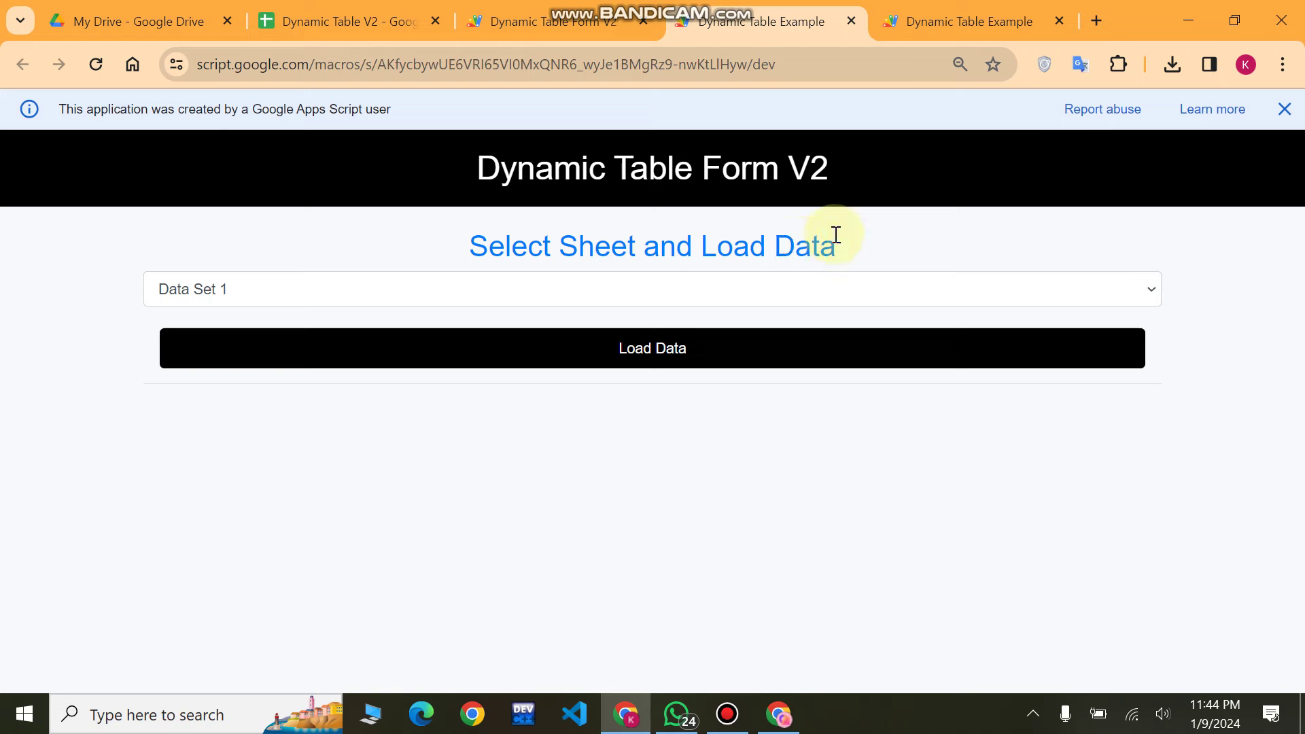
# Step: Close the Dynamic Table Form V1 tab, leaving only the V2 page with Data Set 1
pyautogui.click(927, 9)
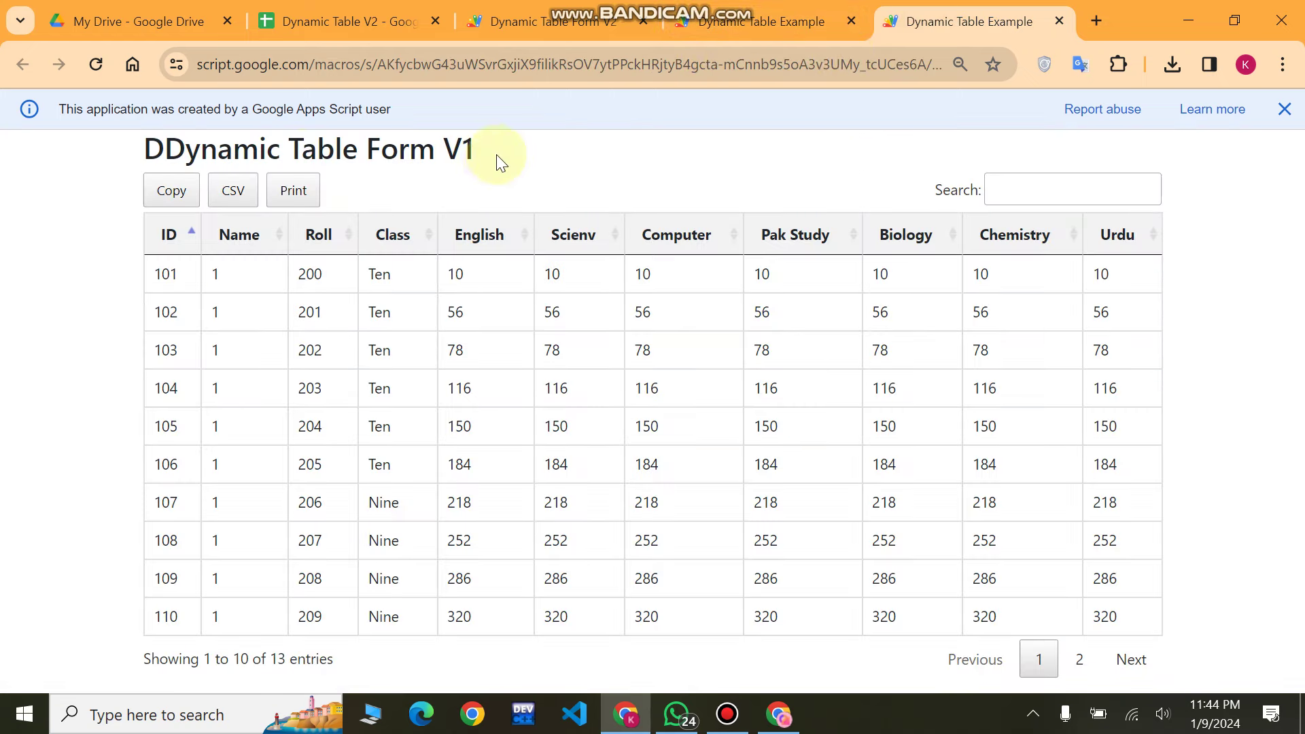
pyautogui.moveTo(495, 154); pyautogui.dragTo(139, 156)
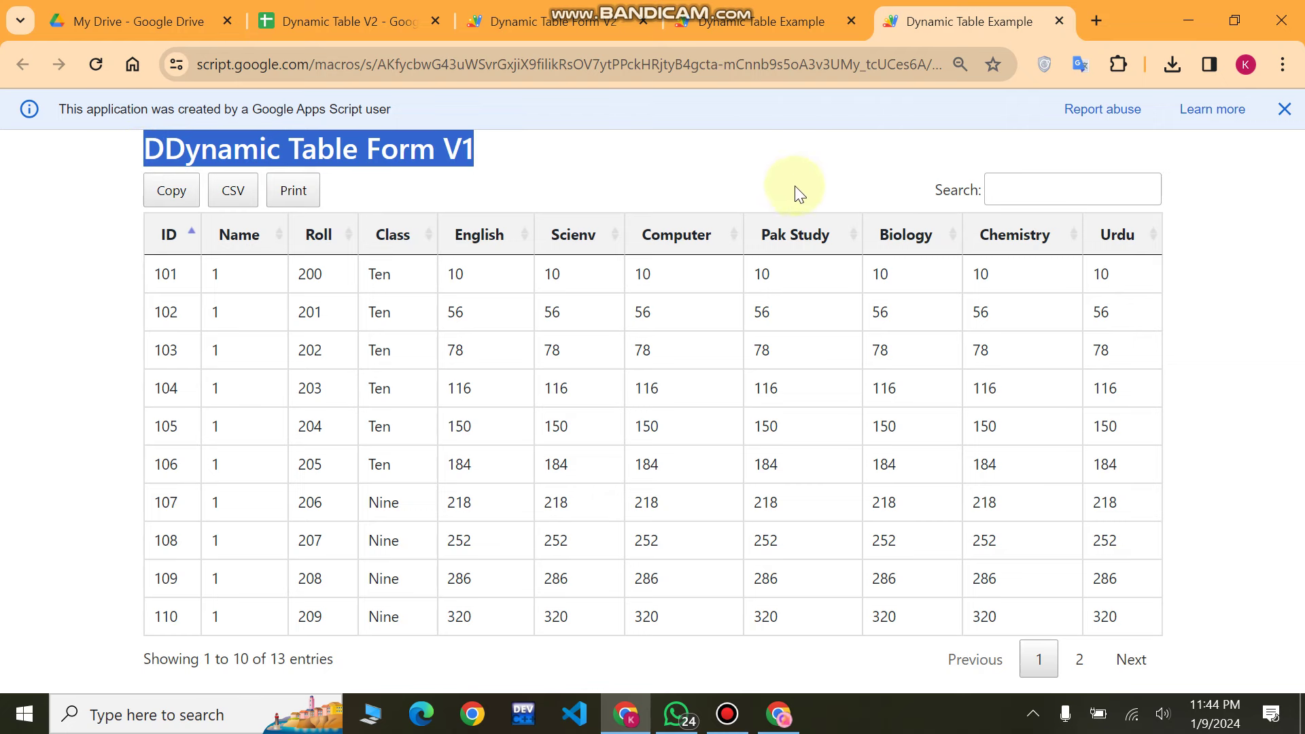
pyautogui.hotkey('ctrl', 'shift', 'Tab')
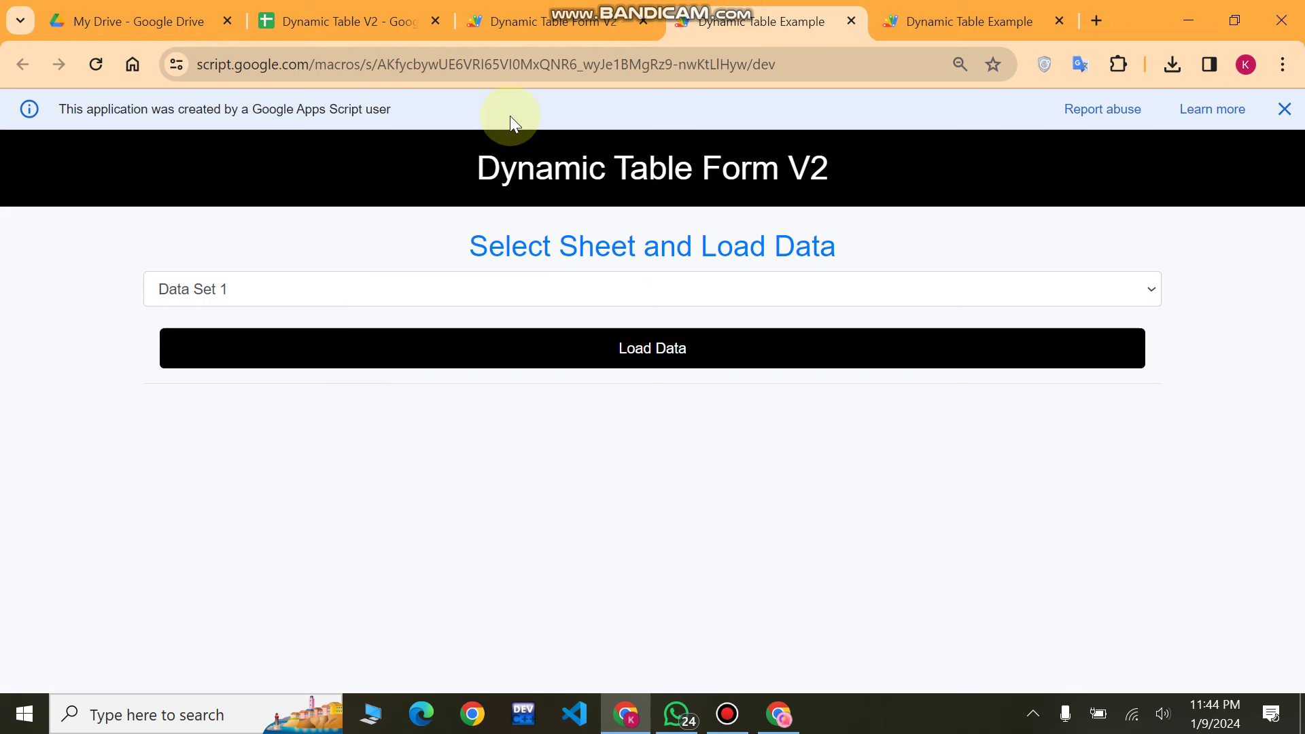
pyautogui.hotkey('ctrl', 'w')
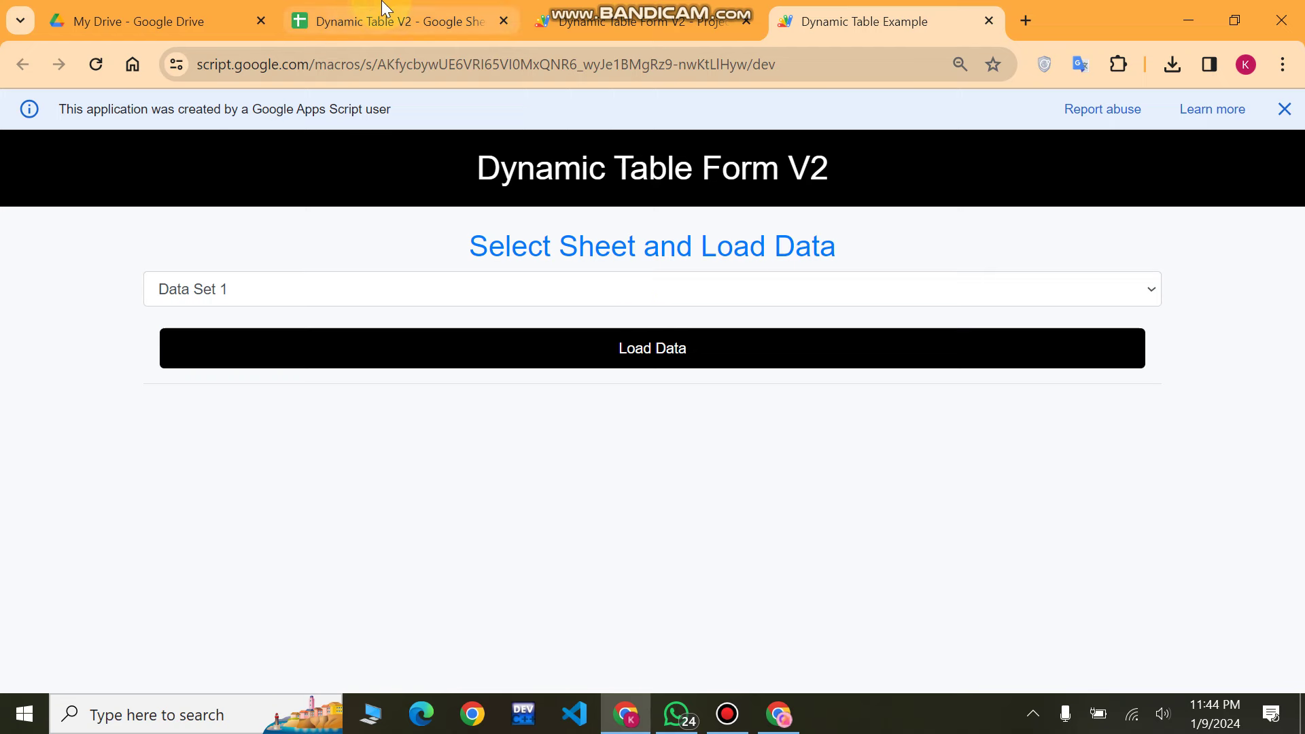
# Step: Add three new sheets, Sheet5, Sheet6 and Sheet7, to the Dynamic Table V2 spreadsheet
pyautogui.click(384, 21)
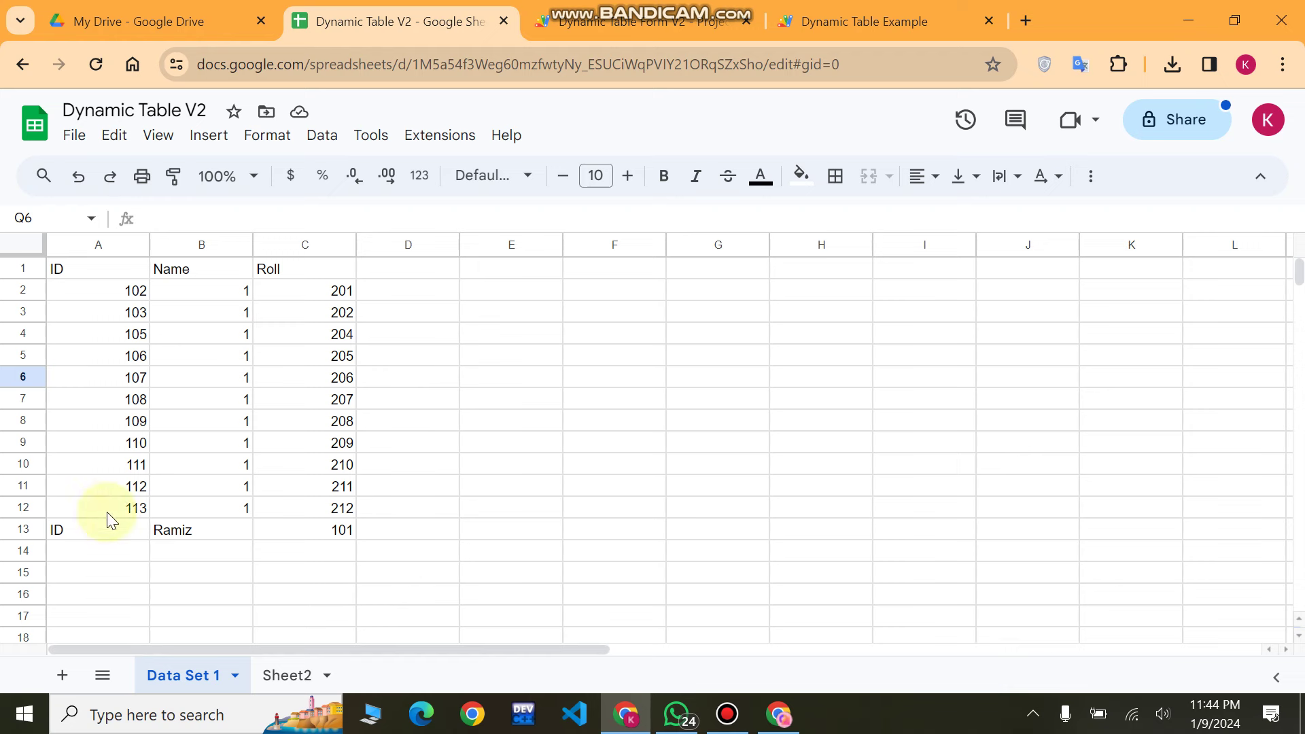
pyautogui.click(62, 675)
pyautogui.click(62, 675)
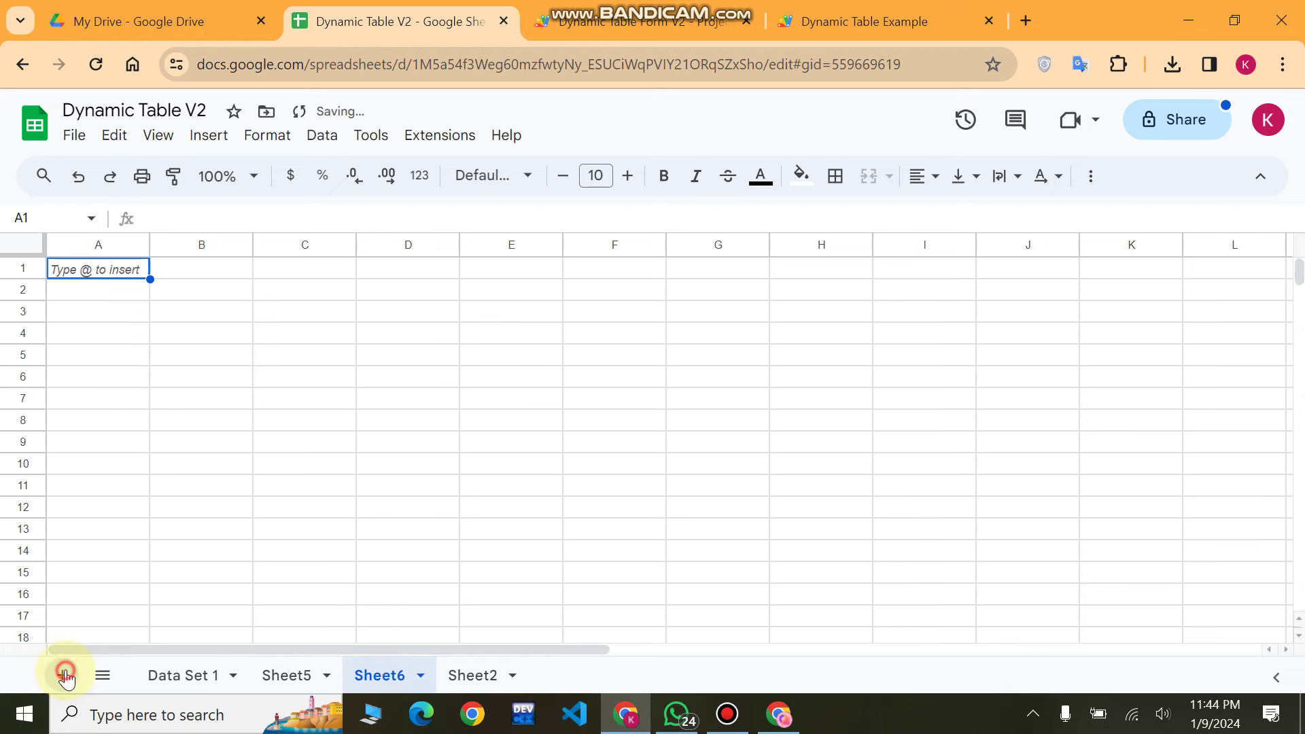
pyautogui.click(63, 675)
# Step: Move Sheet2 right after Data Set 1, select Data Set 1, and return to the web app
pyautogui.moveTo(571, 675); pyautogui.dragTo(270, 677)
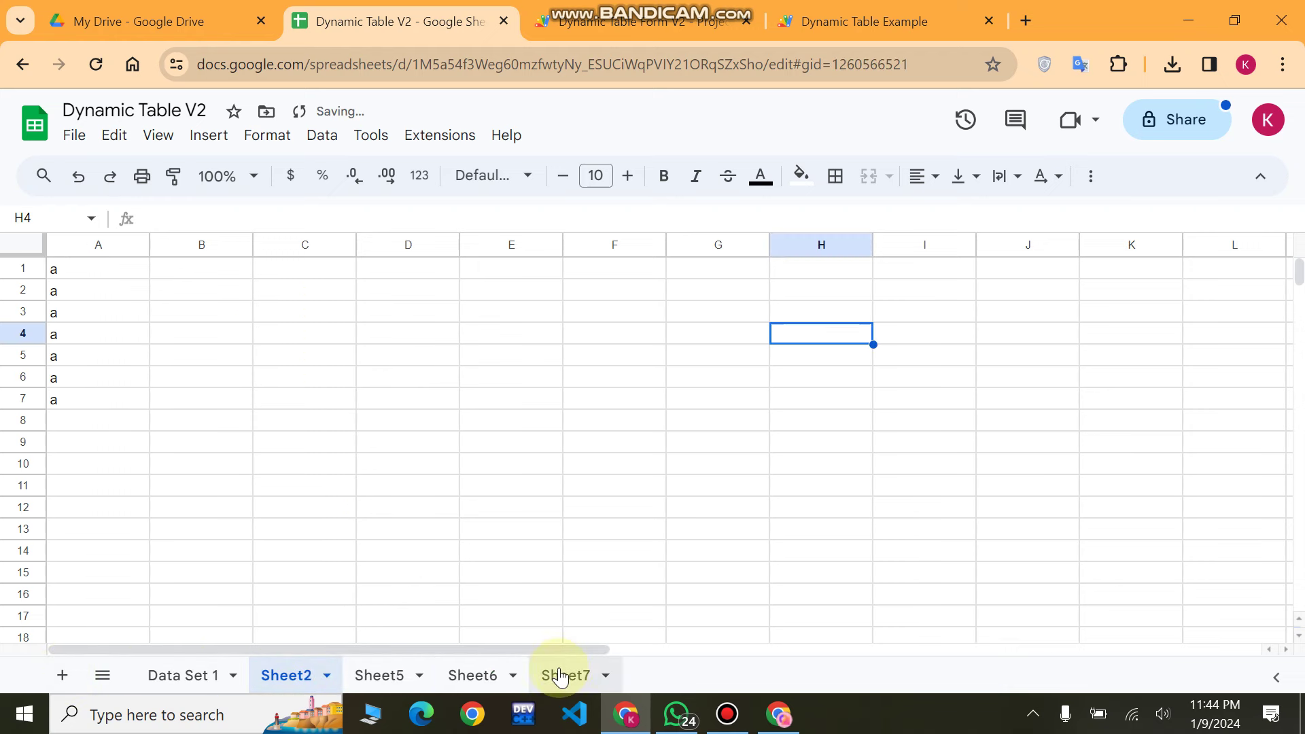
pyautogui.click(373, 502)
pyautogui.click(177, 676)
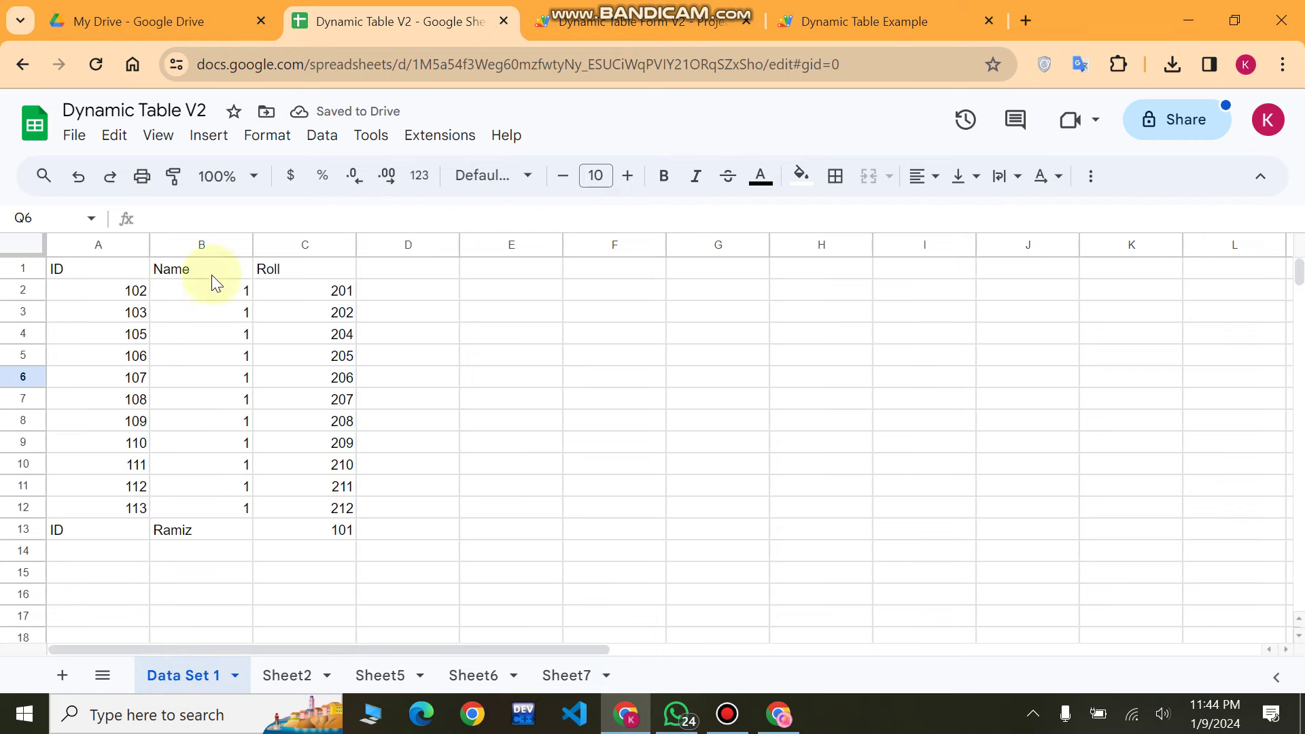
pyautogui.hotkey('ctrl', 'Tab')
pyautogui.hotkey('ctrl', 'Tab')
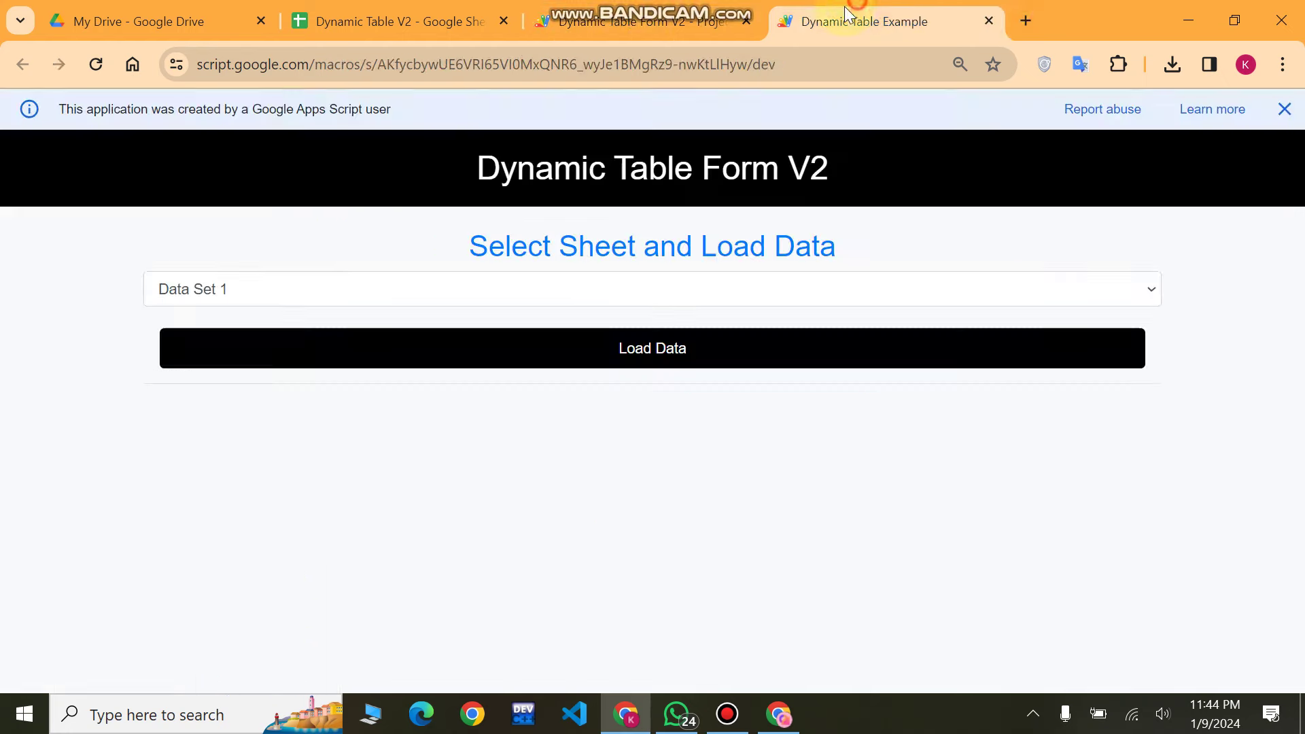
# Step: Reload the web app so Sheet5–Sheet7 appear in its sheet list, keeping Data Set 1 selected
pyautogui.click(96, 64)
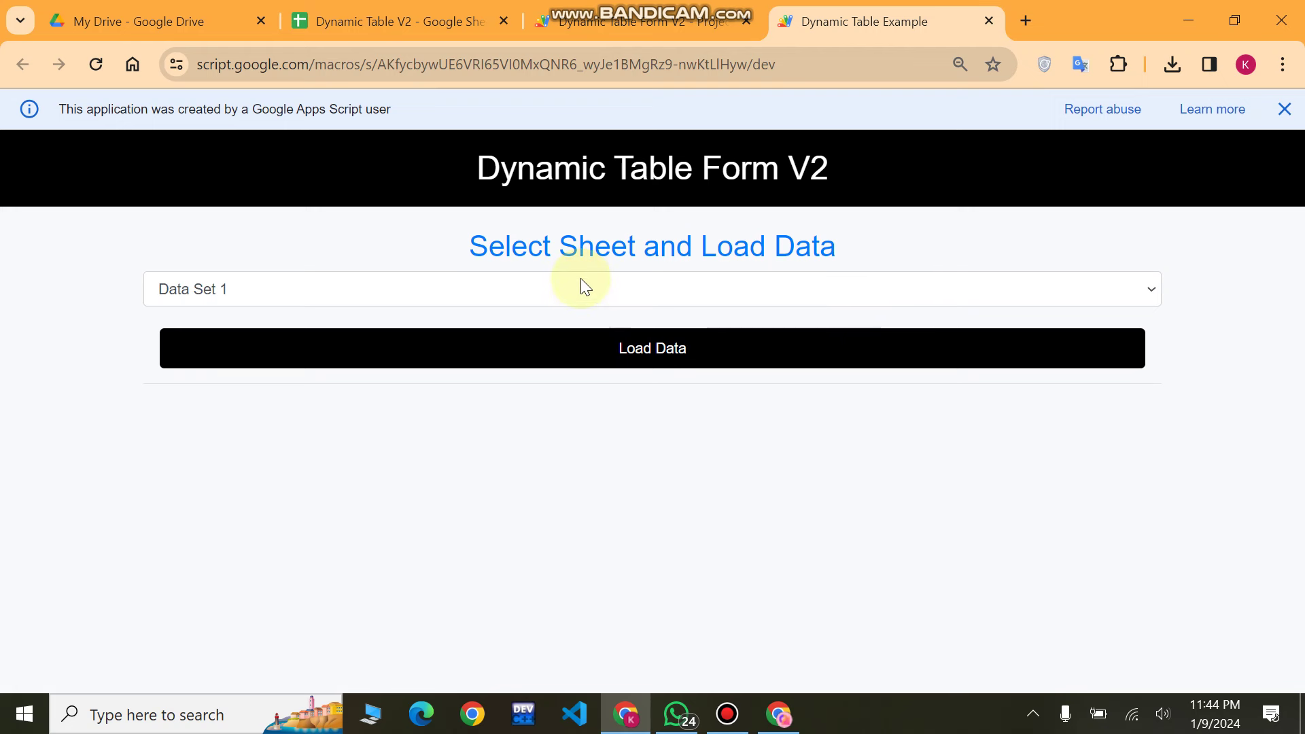
pyautogui.click(582, 285)
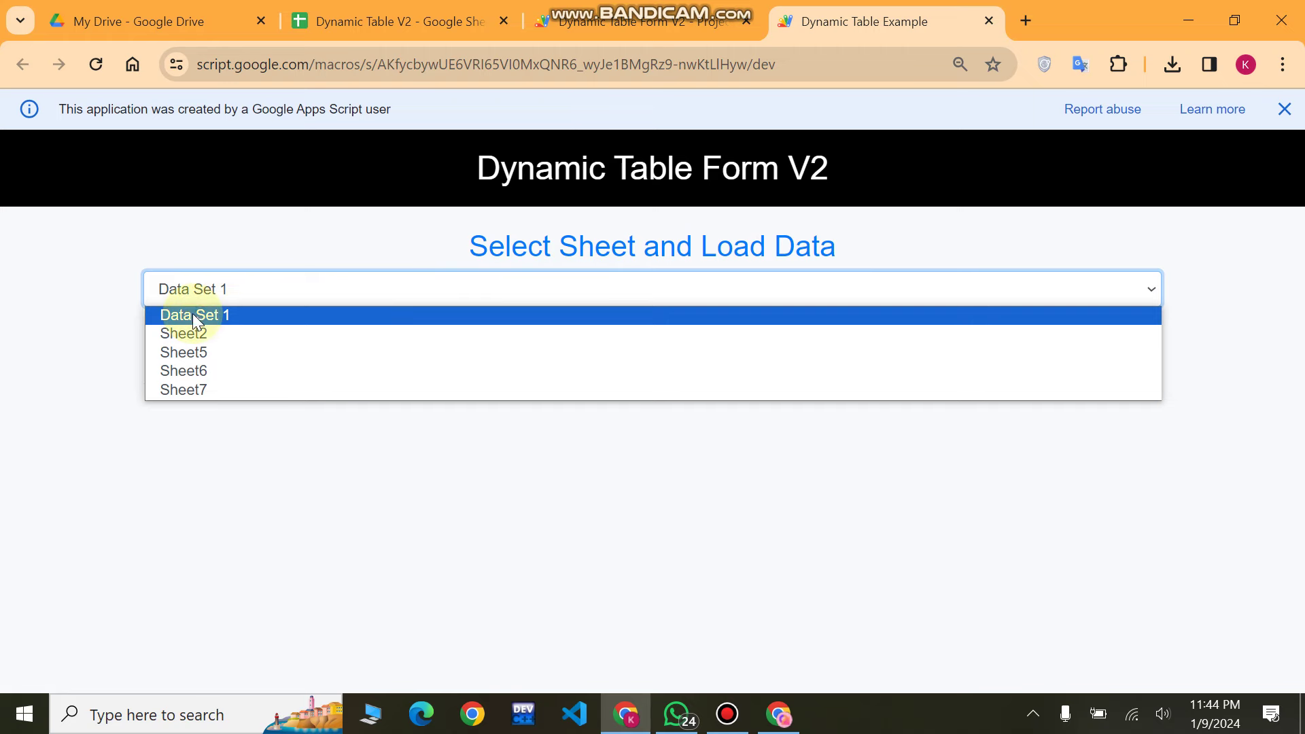
pyautogui.click(241, 303)
pyautogui.click(387, 22)
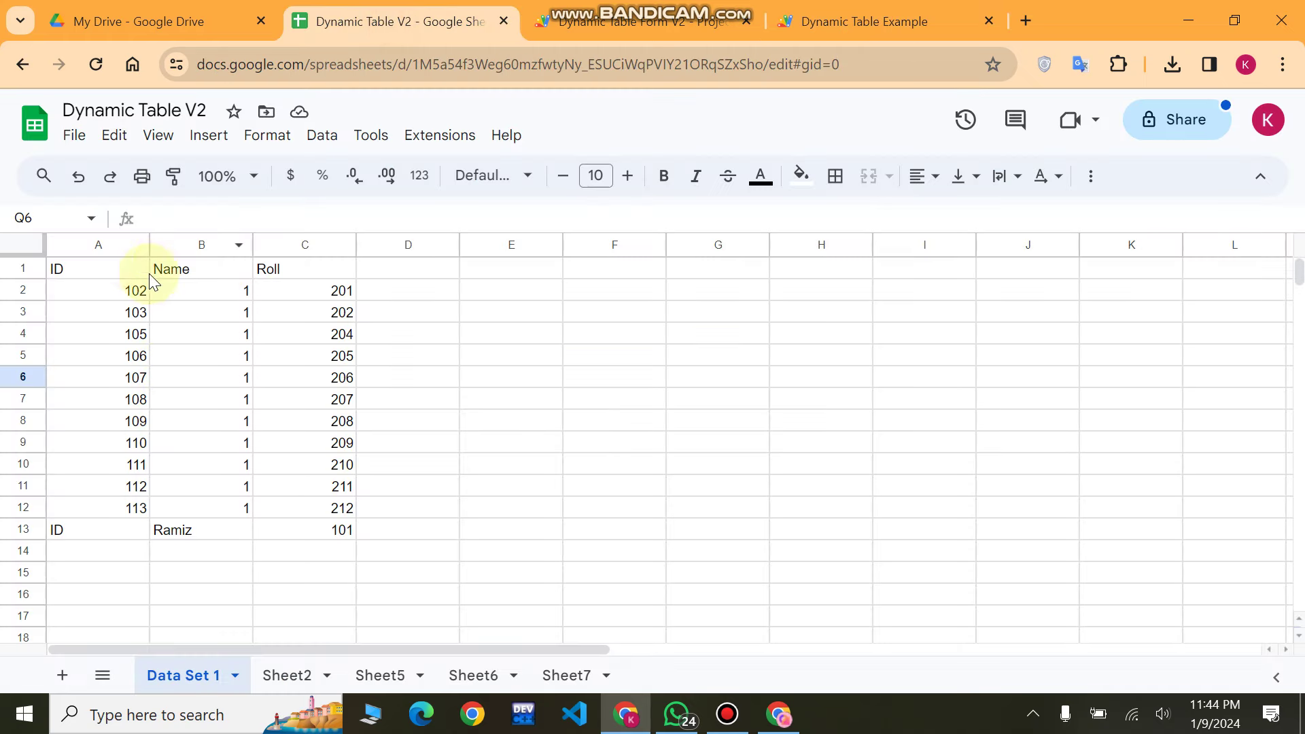
pyautogui.click(863, 21)
# Step: Load Data Set 1's 12-entry ID/Name/Roll table, then search for 102 and clear the search
pyautogui.click(571, 369)
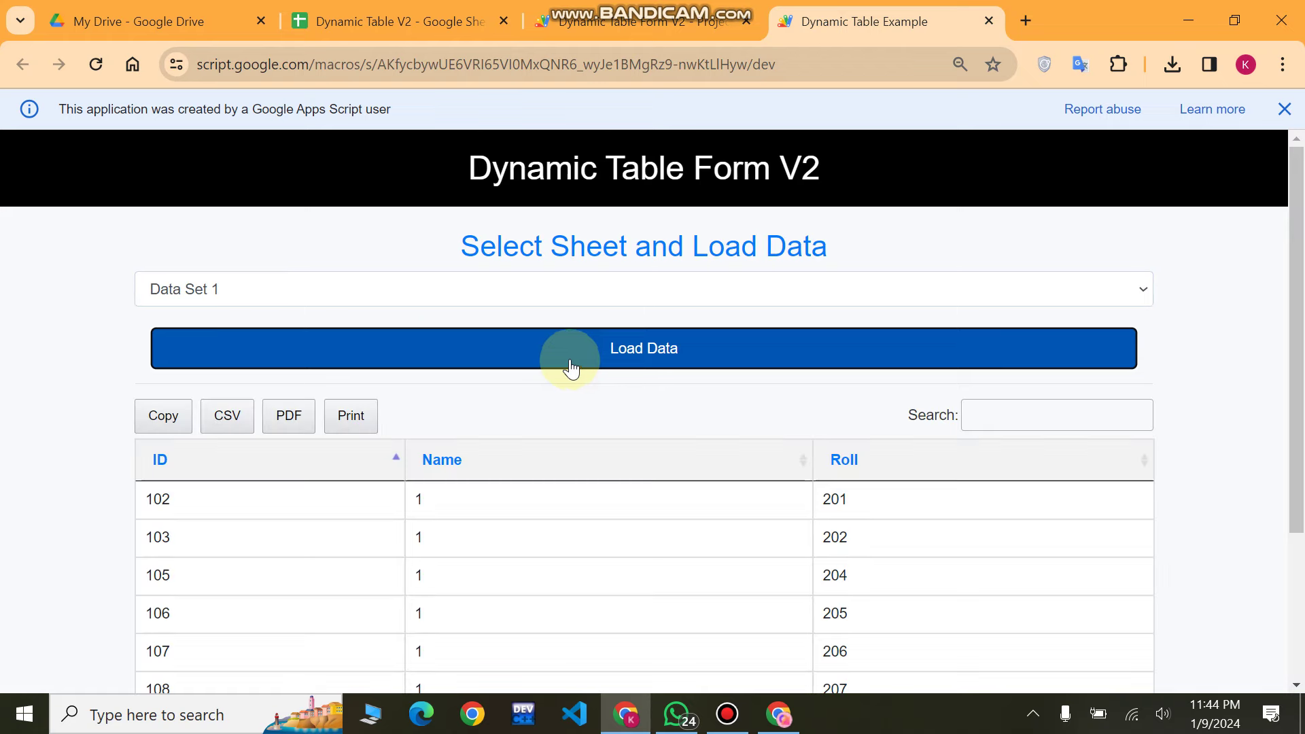
pyautogui.scroll(-3, 585, 319)
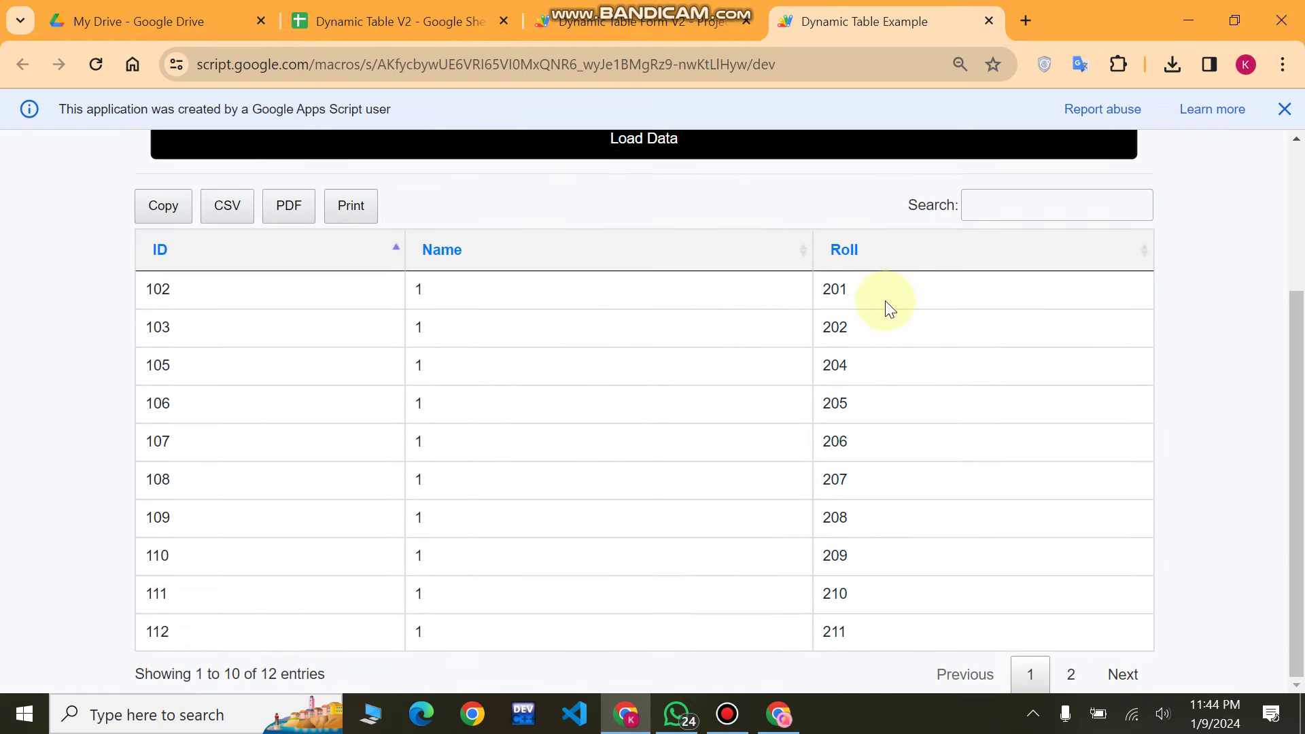
pyautogui.scroll(3, 889, 310)
pyautogui.scroll(-3, 565, 300)
pyautogui.click(994, 210)
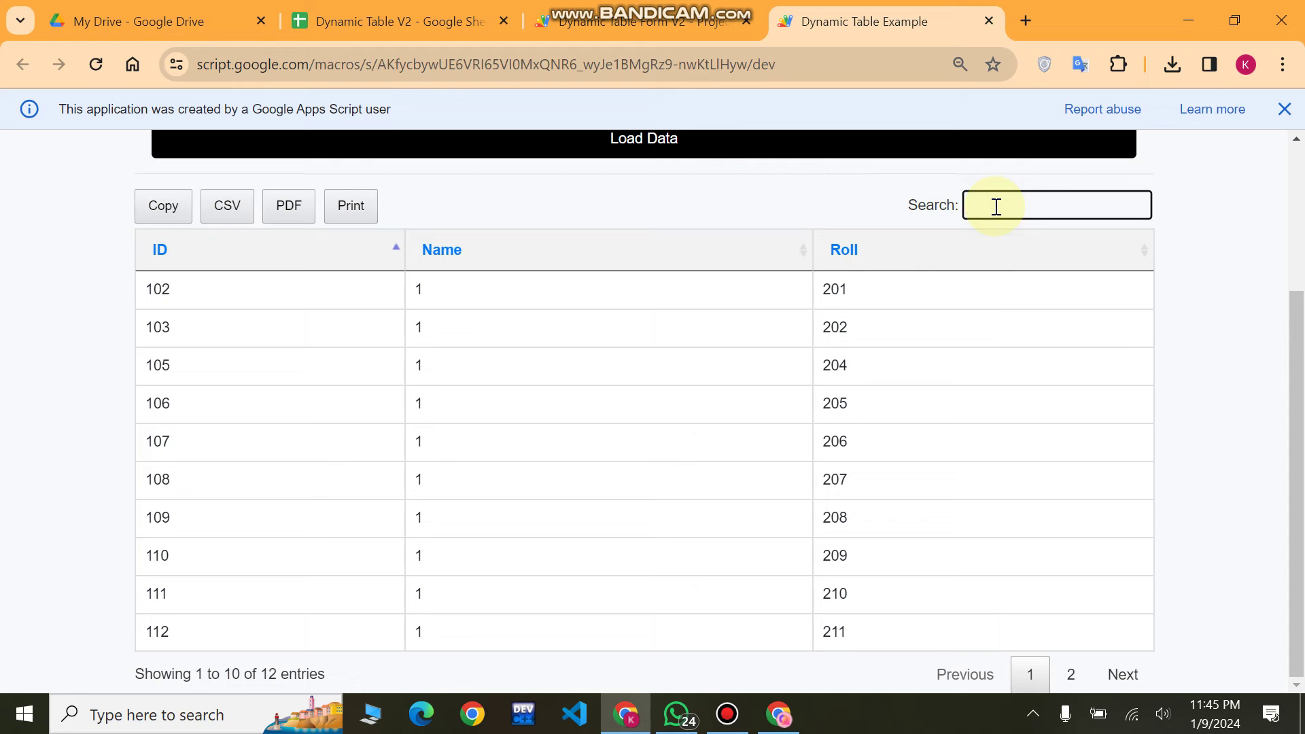
pyautogui.write('102')
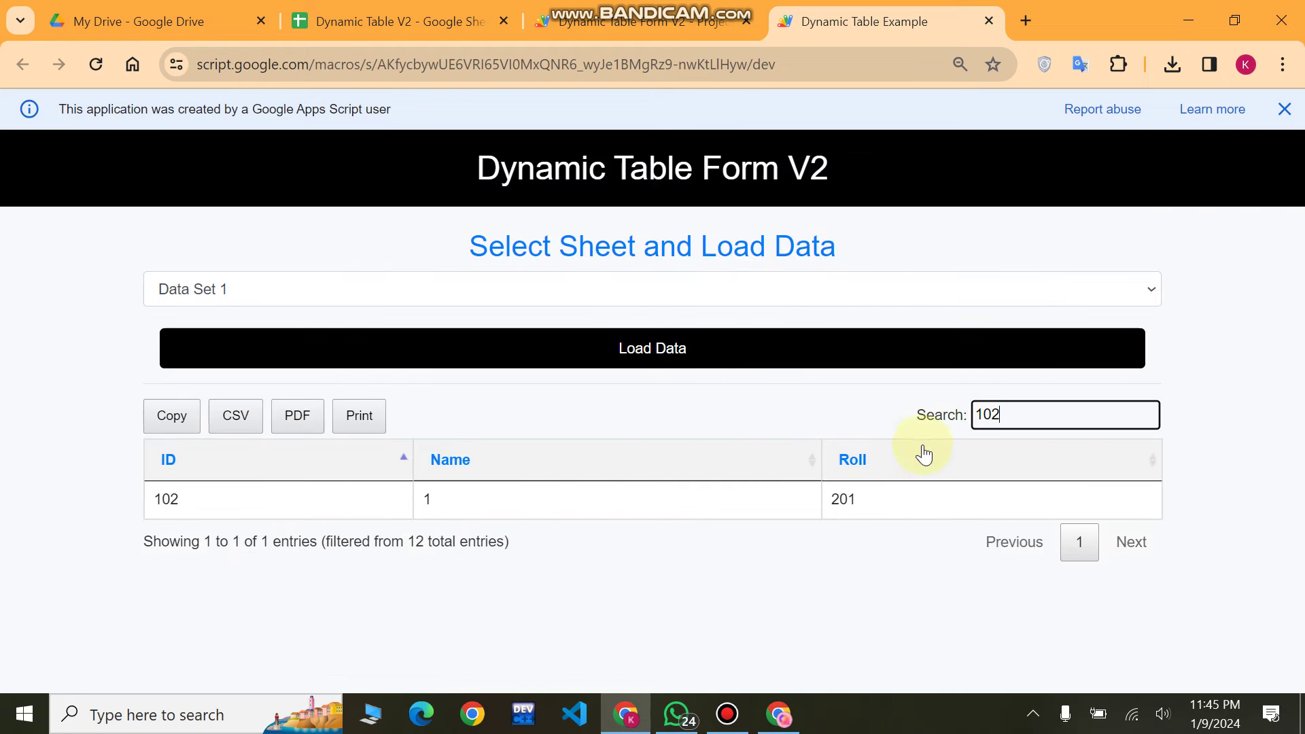
pyautogui.press('BackSpace')
pyautogui.press('BackSpace')
pyautogui.press('BackSpace')
# Step: Enter the header Sample in cell D1 of the Data Set 1 sheet
pyautogui.click(472, 367)
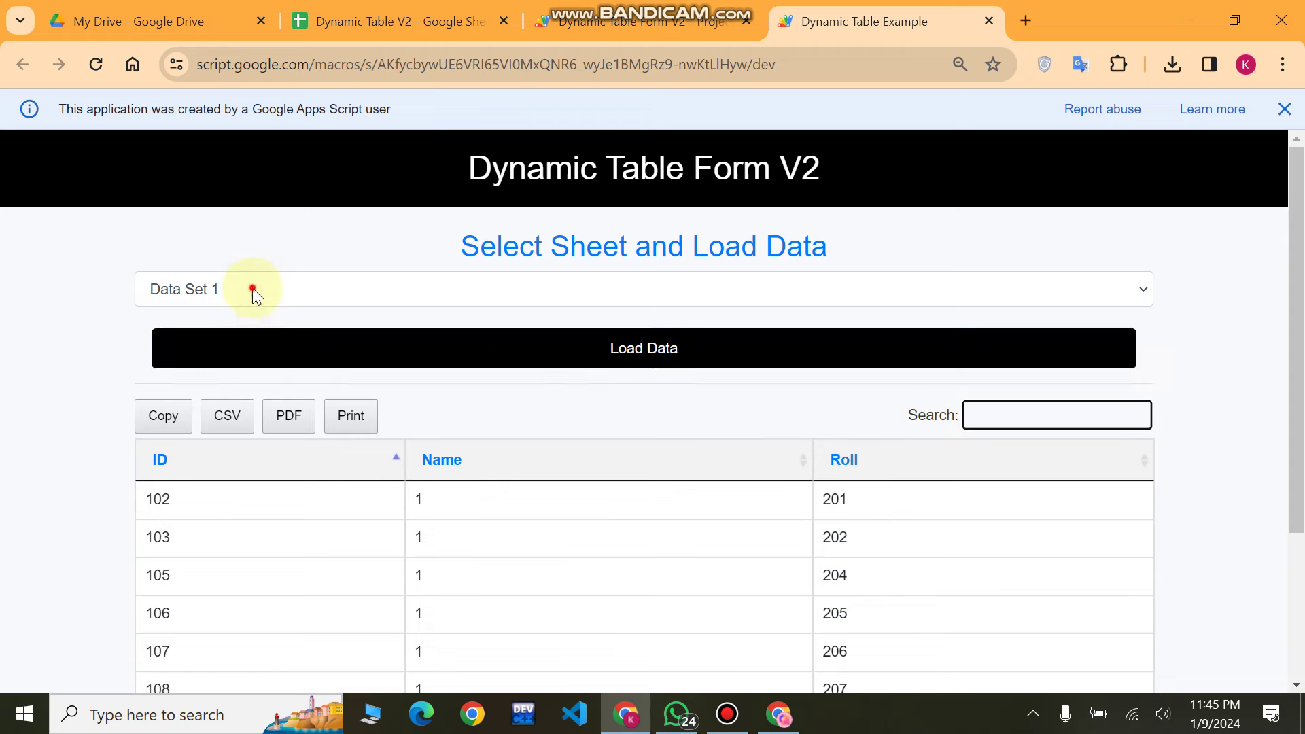
pyautogui.click(251, 290)
pyautogui.click(391, 21)
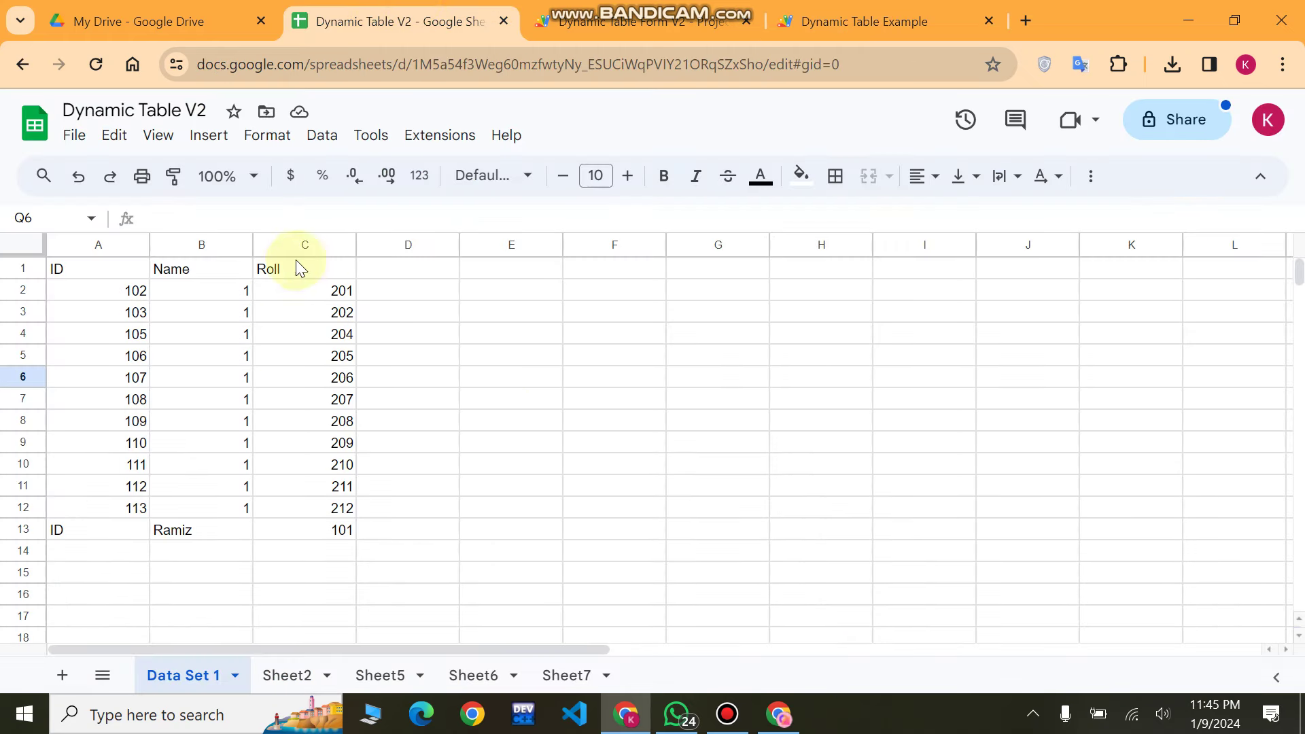
pyautogui.click(395, 267)
pyautogui.write('Sample')
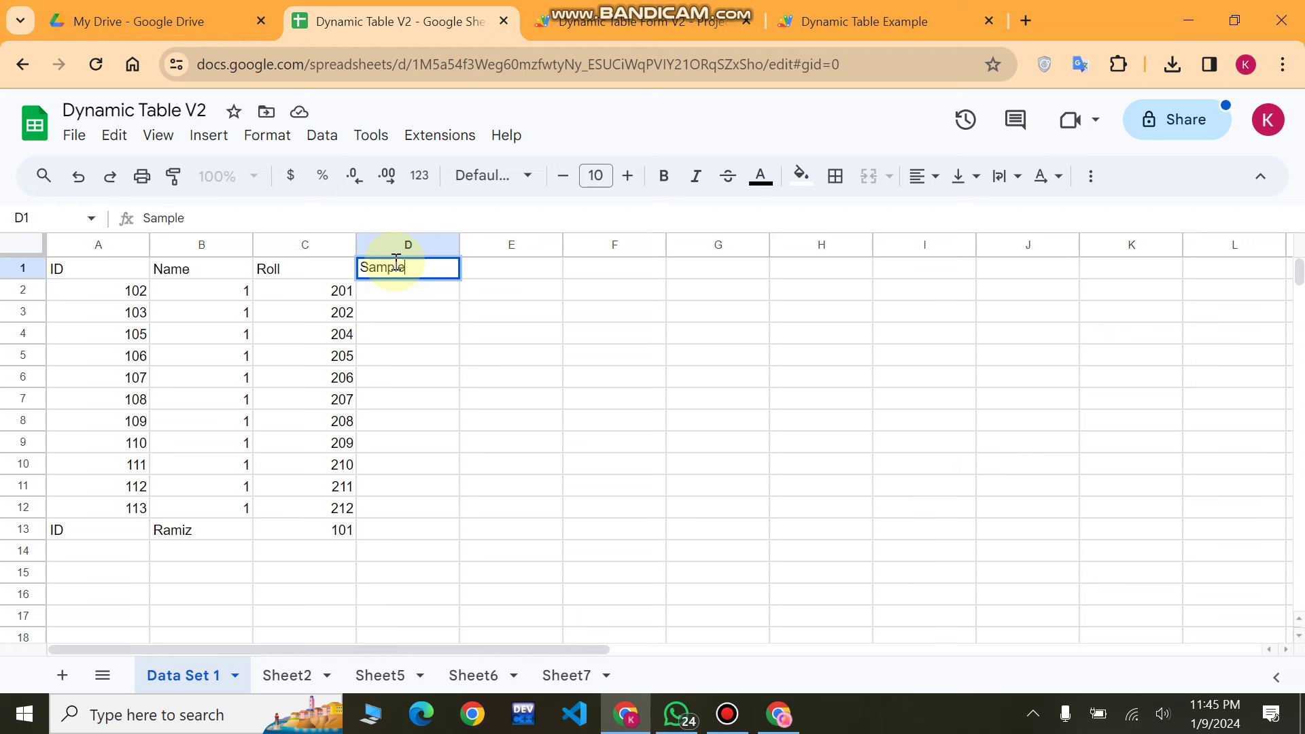
pyautogui.press('Return')
# Step: Fill Sample down column D to row 13 and copy D1:D13
pyautogui.click(433, 267)
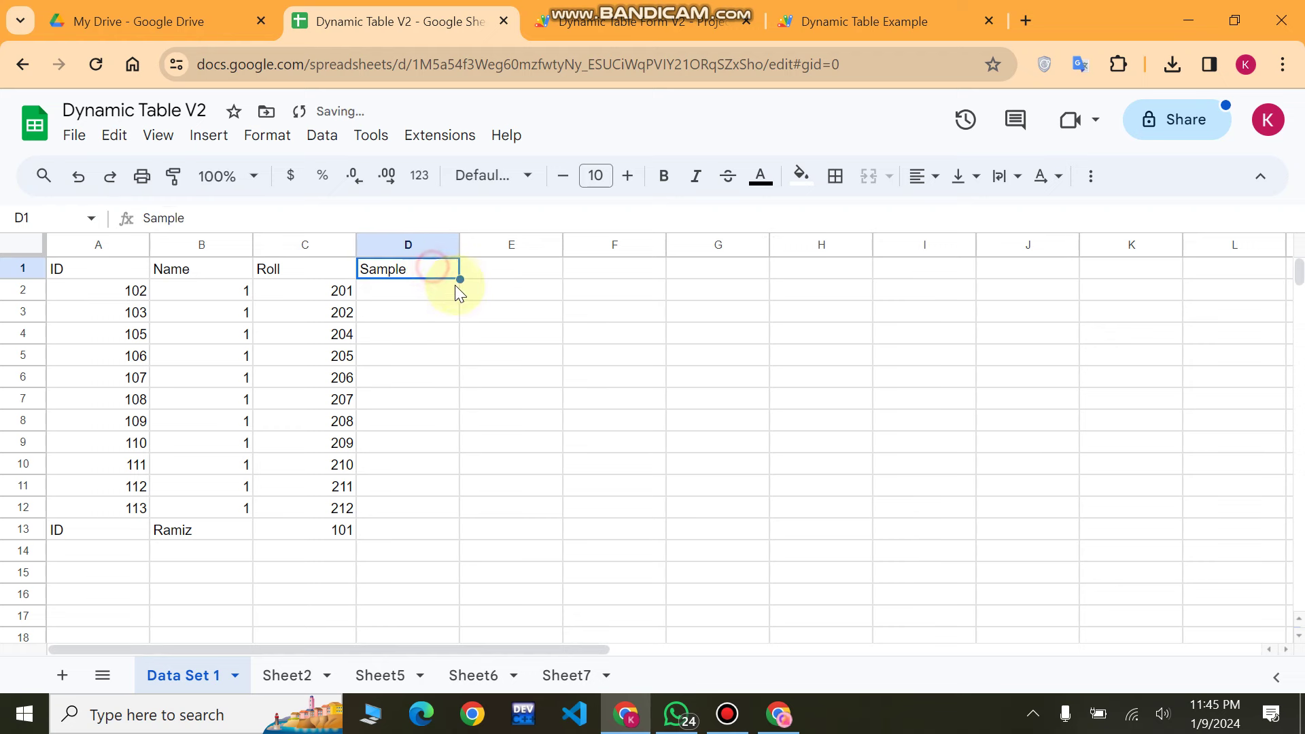
pyautogui.moveTo(459, 277); pyautogui.dragTo(448, 532)
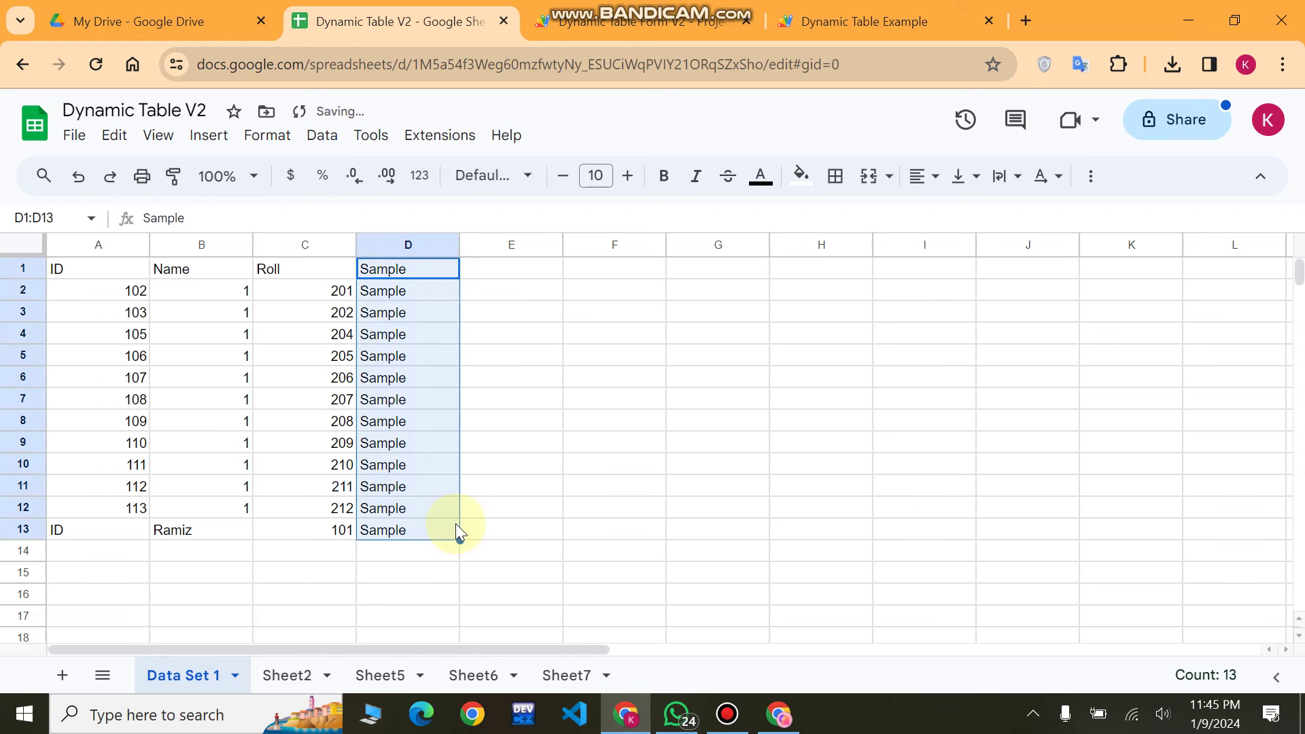
pyautogui.hotkey('ctrl', 'c')
pyautogui.click(544, 506)
pyautogui.click(632, 21)
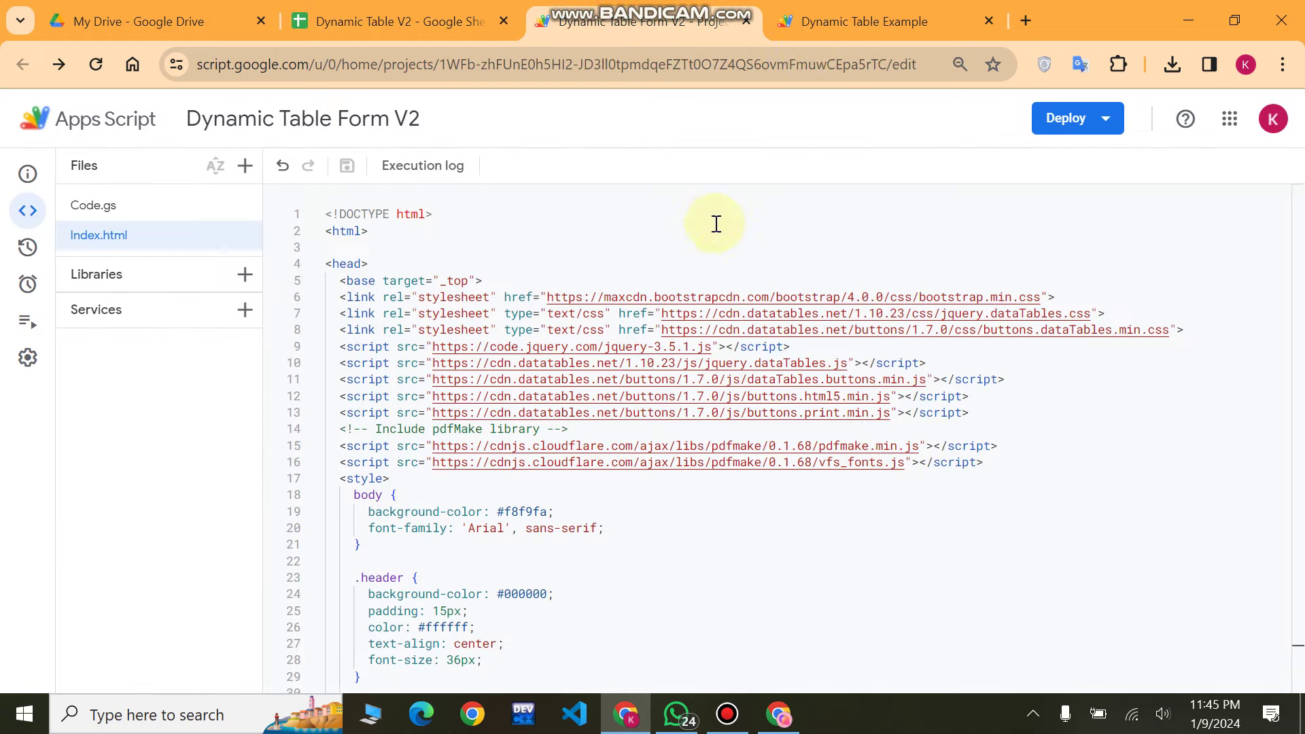
# Step: Reload the Data Set 1 table in the web app, placing its tab before the script editor
pyautogui.click(836, 21)
pyautogui.click(597, 343)
pyautogui.moveTo(845, 21); pyautogui.dragTo(636, 21)
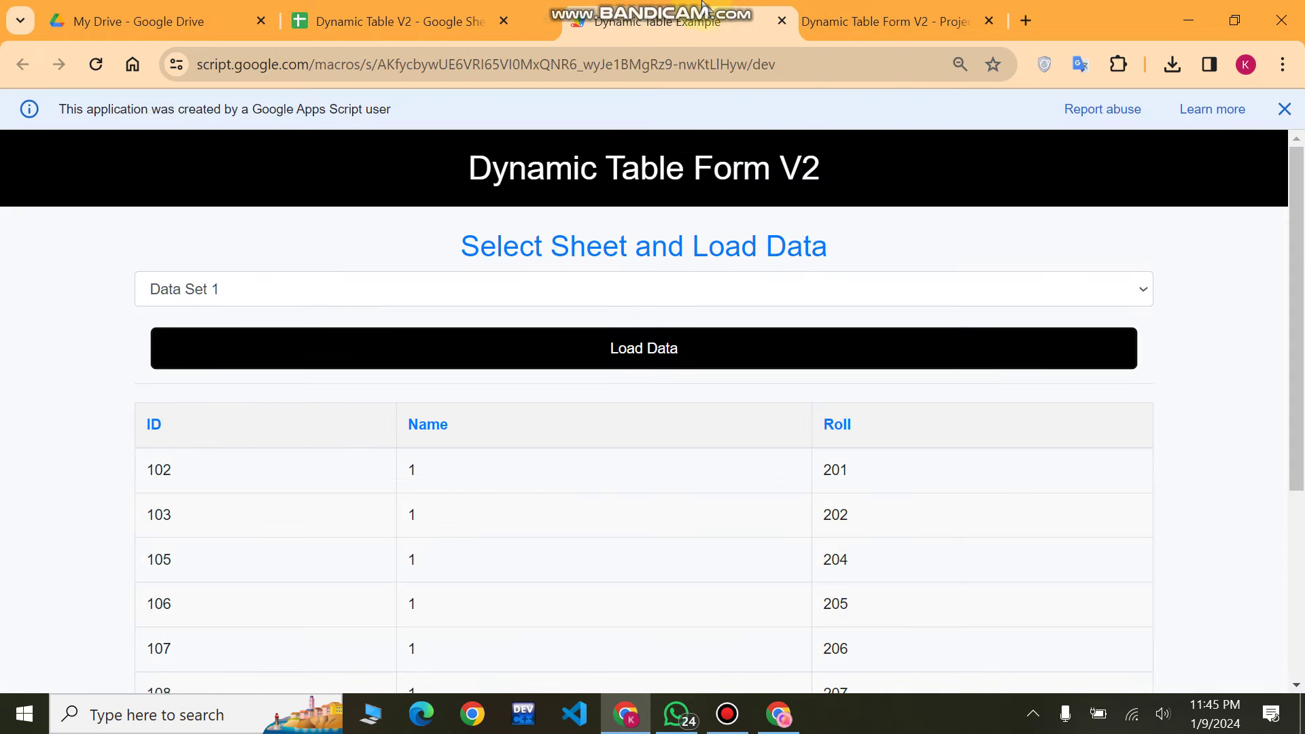
pyautogui.scroll(-3, 884, 435)
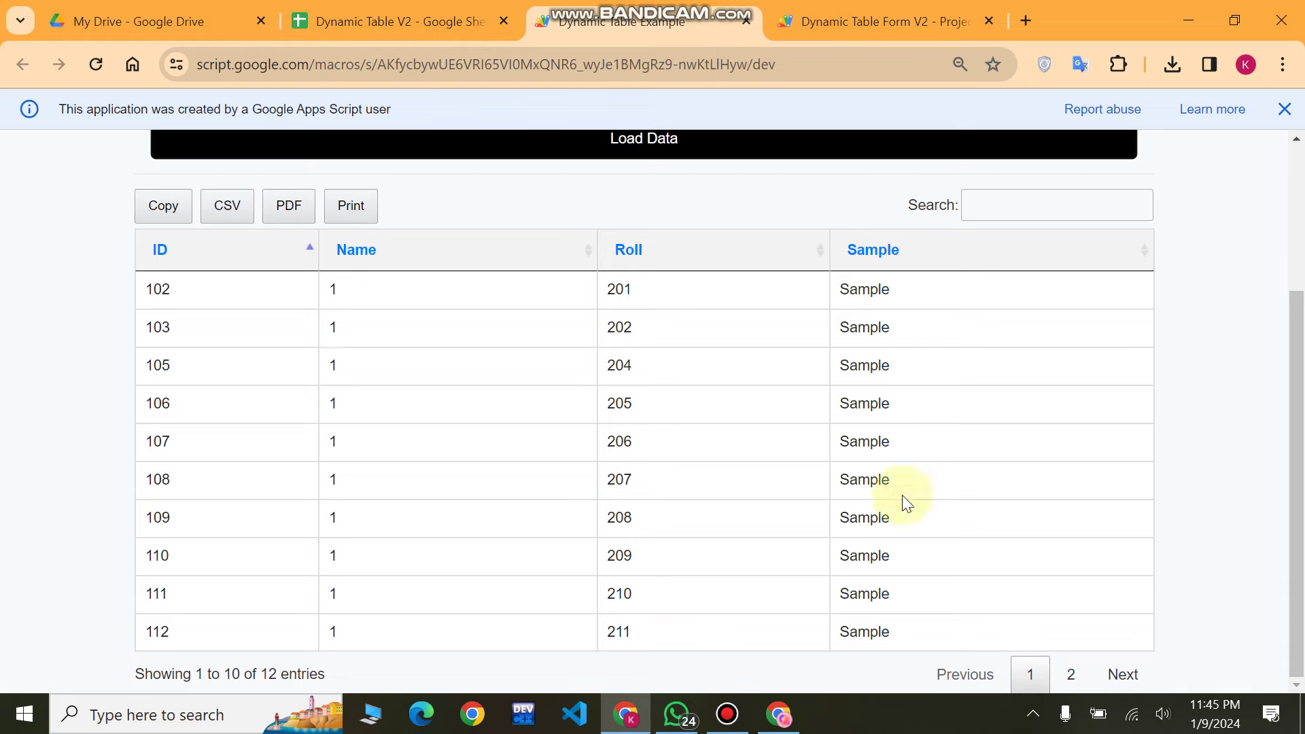
# Step: Paste the Sample cells into column E from E1 and reload the web app table
pyautogui.click(398, 20)
pyautogui.click(487, 270)
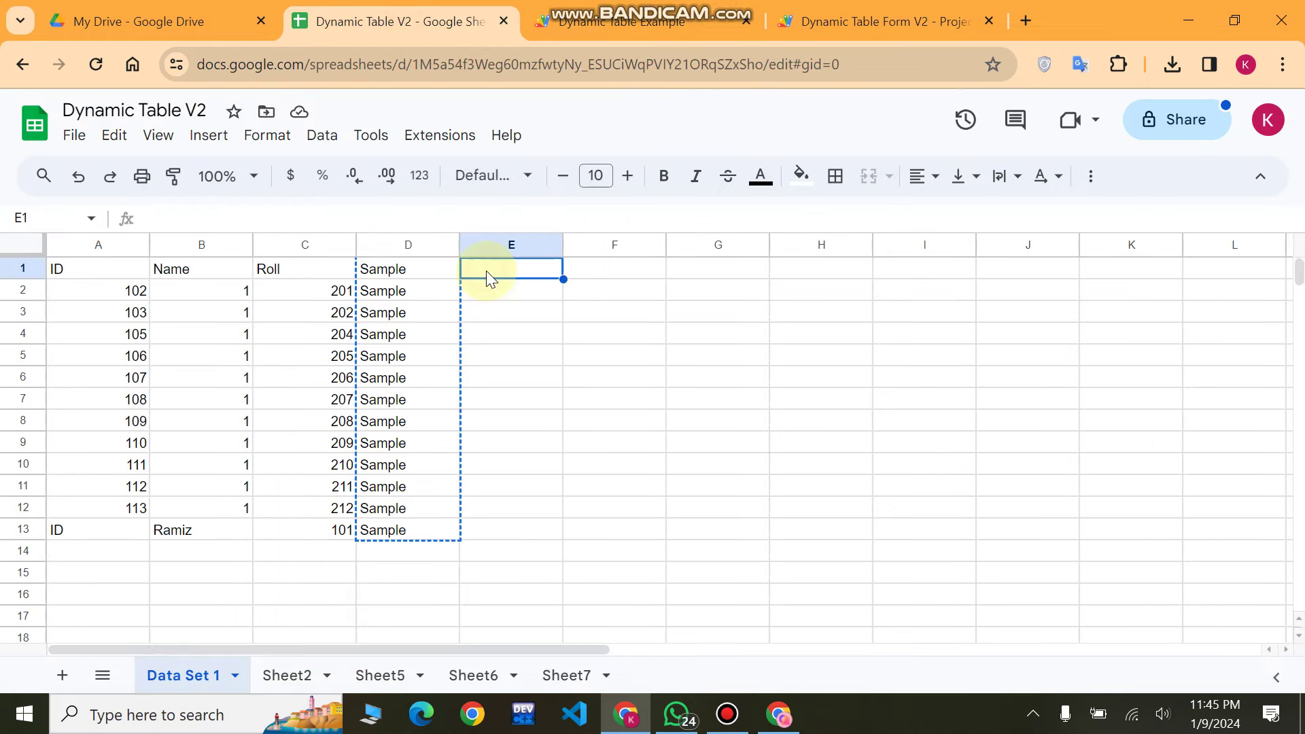
pyautogui.hotkey('ctrl', 'v')
pyautogui.click(718, 421)
pyautogui.click(635, 21)
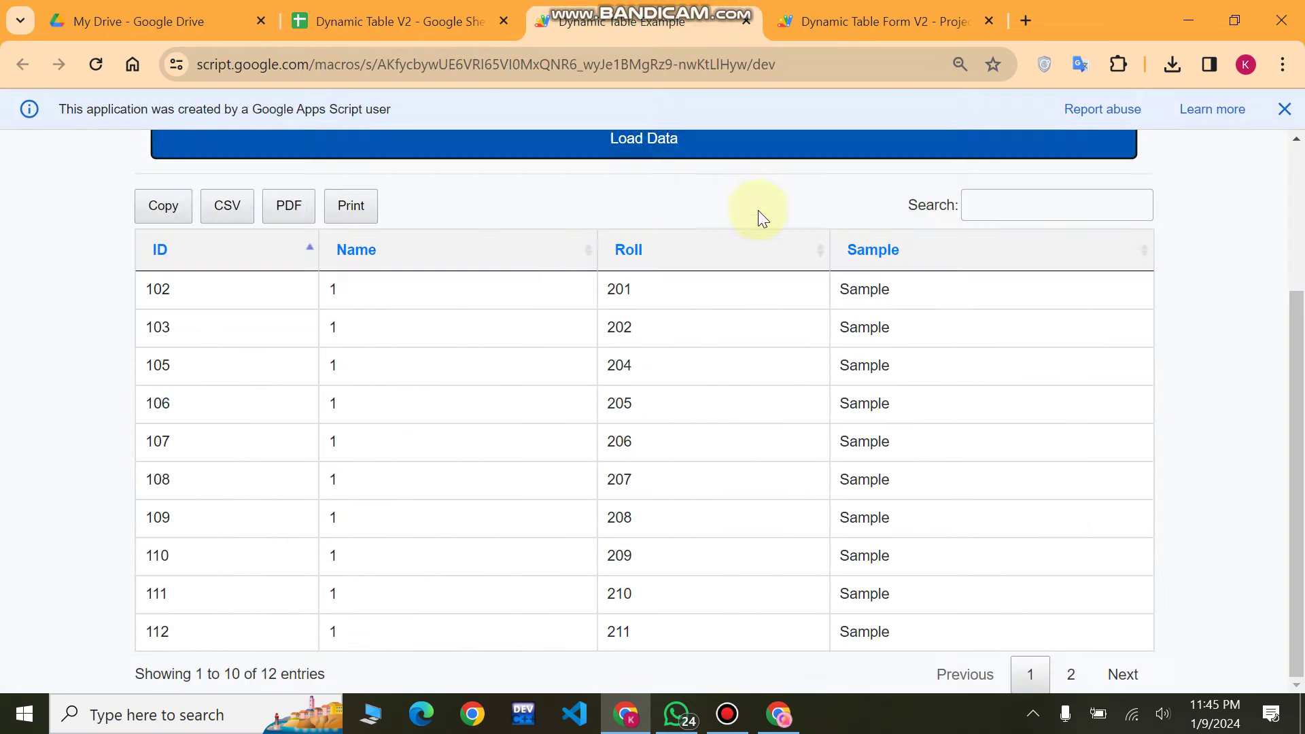
pyautogui.click(670, 158)
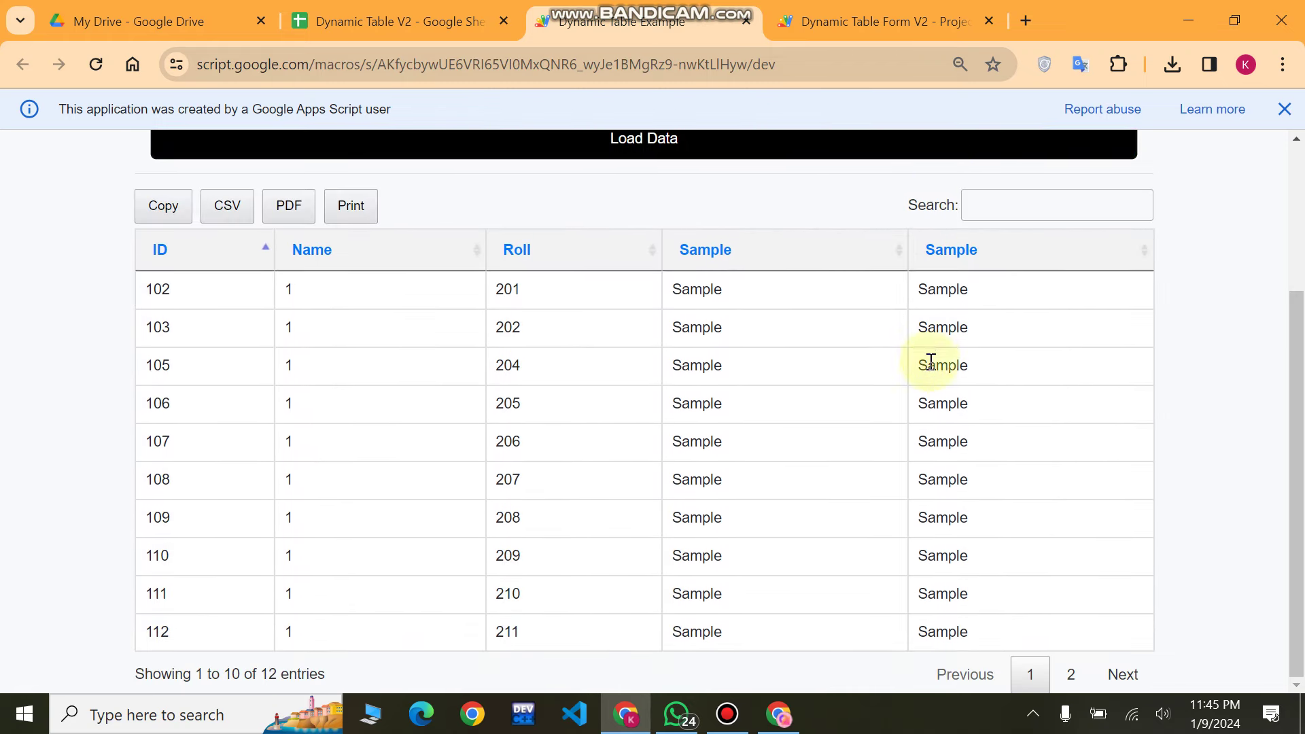
pyautogui.scroll(3, 1002, 398)
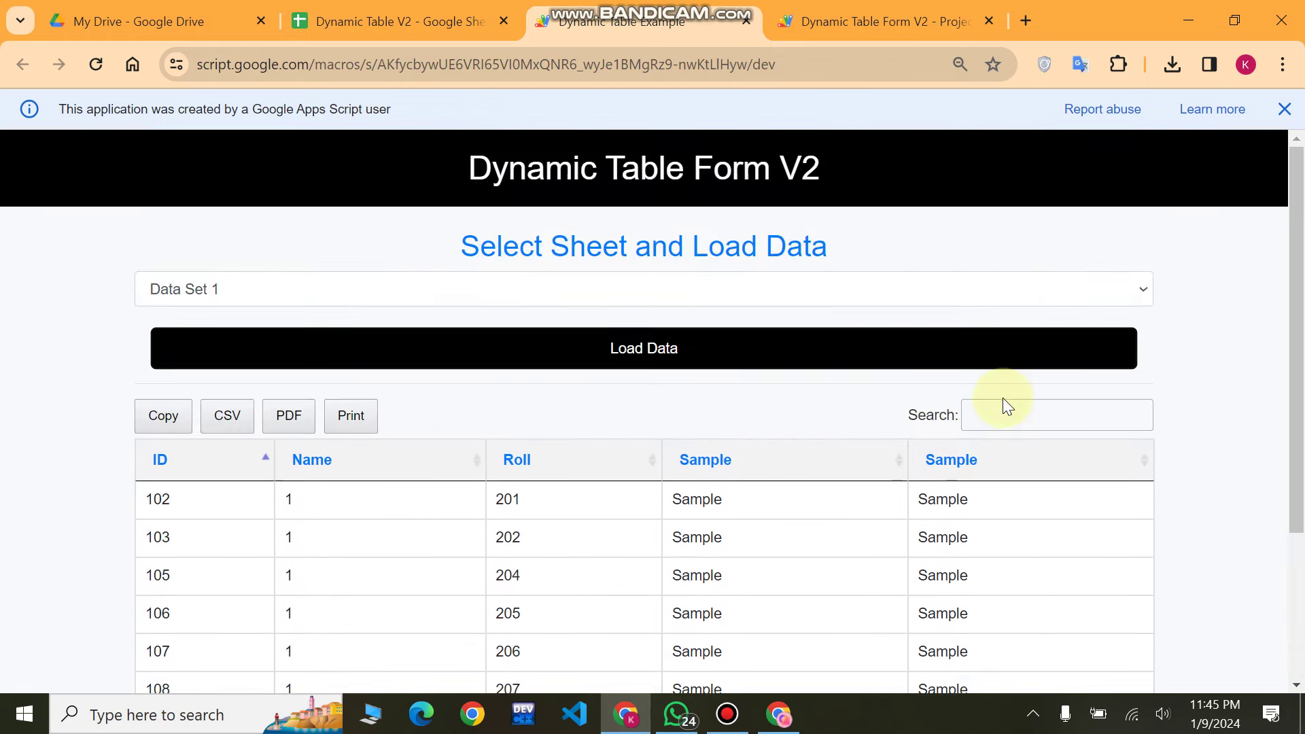
# Step: Paste the Sample cells into Sheet2's column A, rows 1–13
pyautogui.click(360, 21)
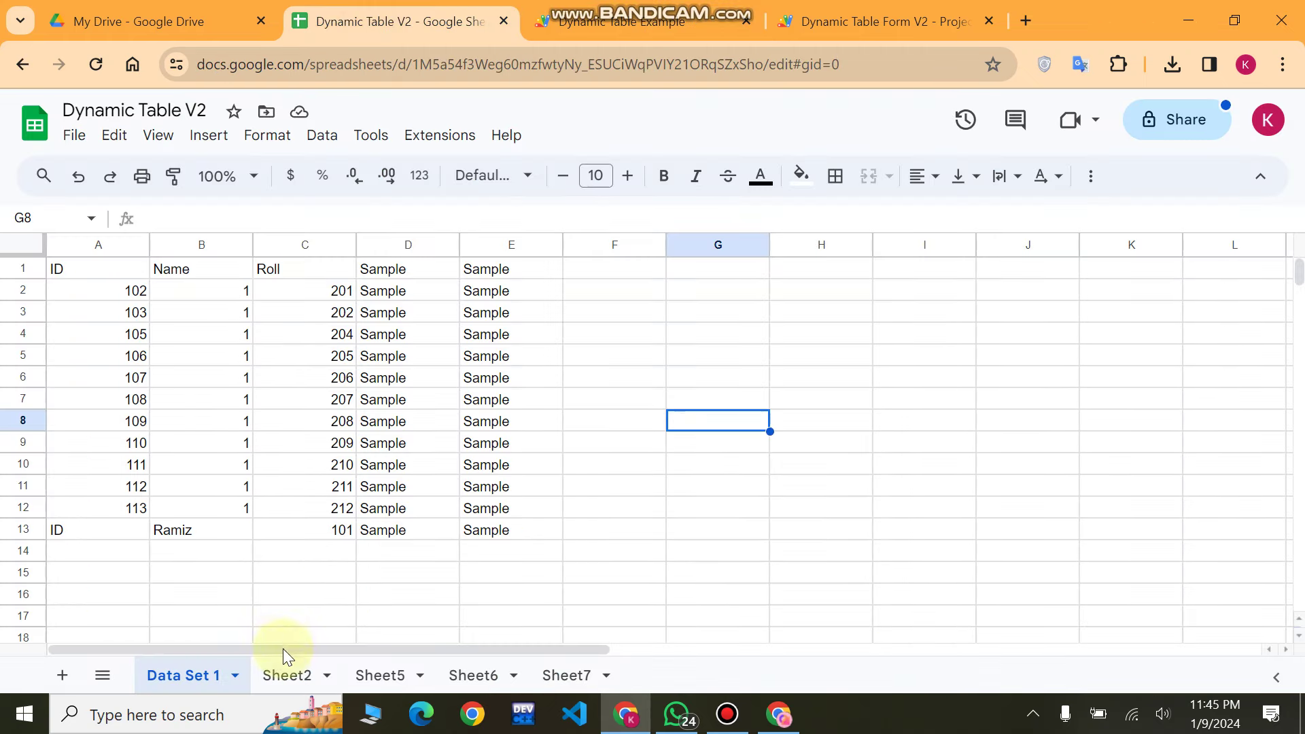
pyautogui.click(286, 675)
pyautogui.click(108, 336)
pyautogui.moveTo(122, 487); pyautogui.dragTo(65, 264)
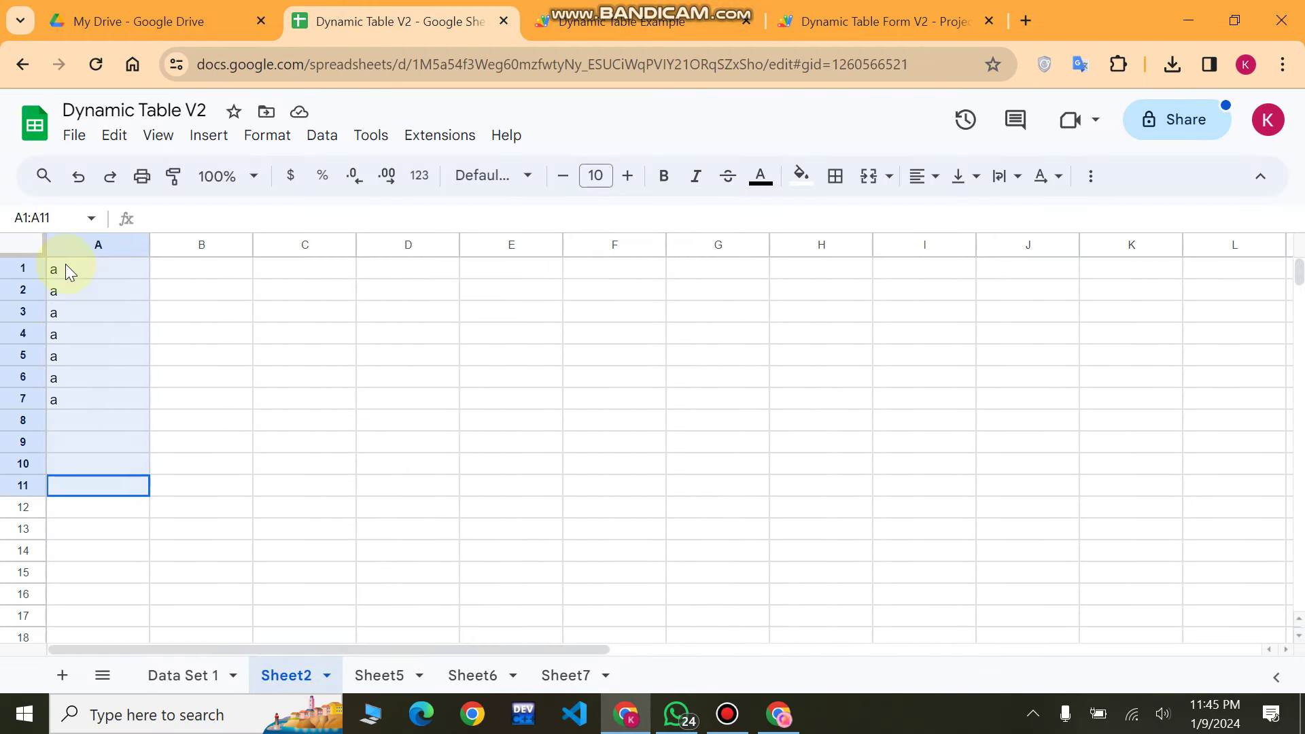
pyautogui.hotkey('ctrl', 'v')
pyautogui.click(371, 486)
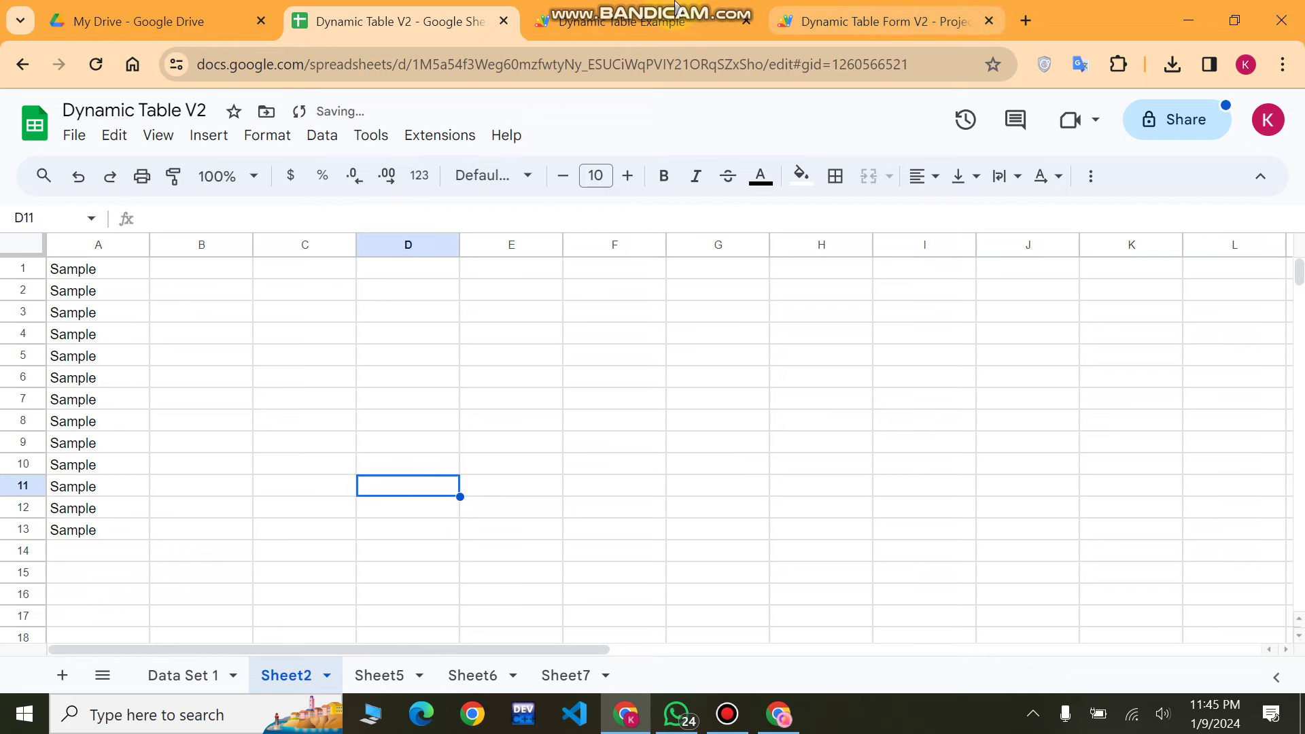
# Step: Choose Sheet2 in the web app's sheet list and load its data
pyautogui.click(675, 8)
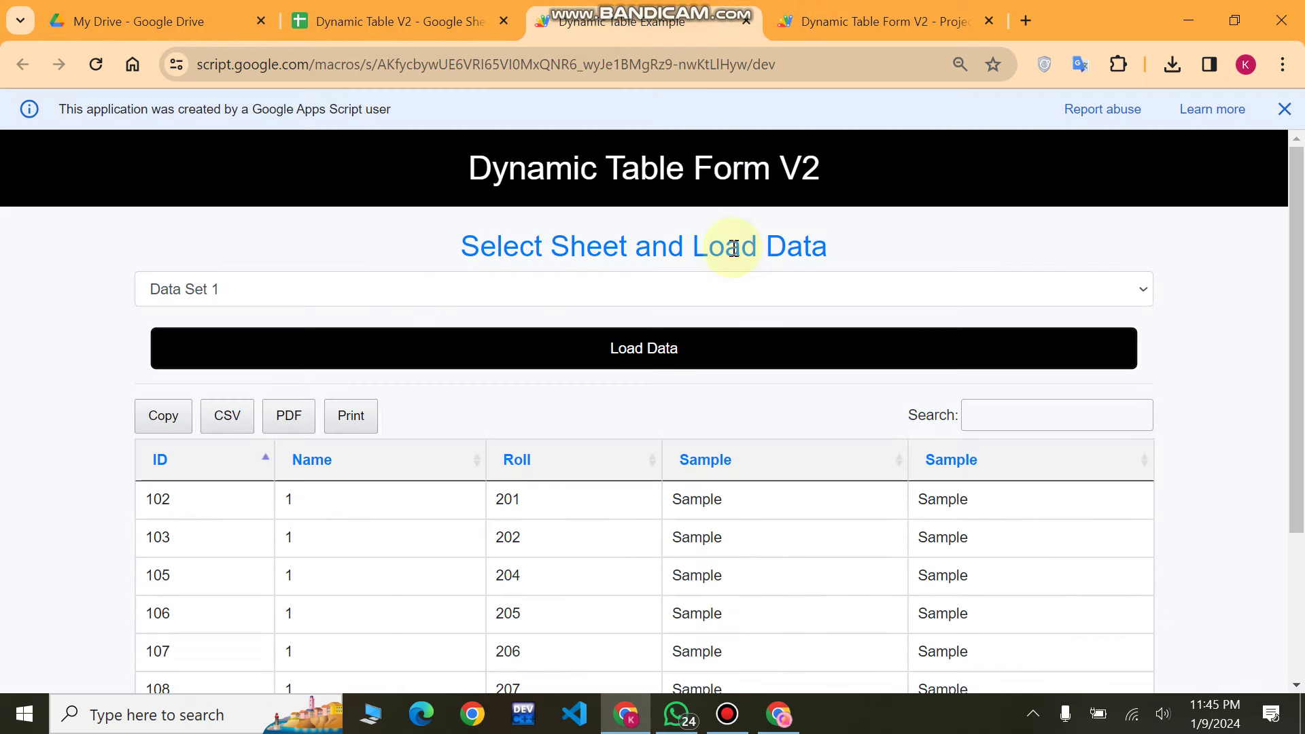
pyautogui.click(426, 301)
pyautogui.click(233, 335)
pyautogui.click(375, 350)
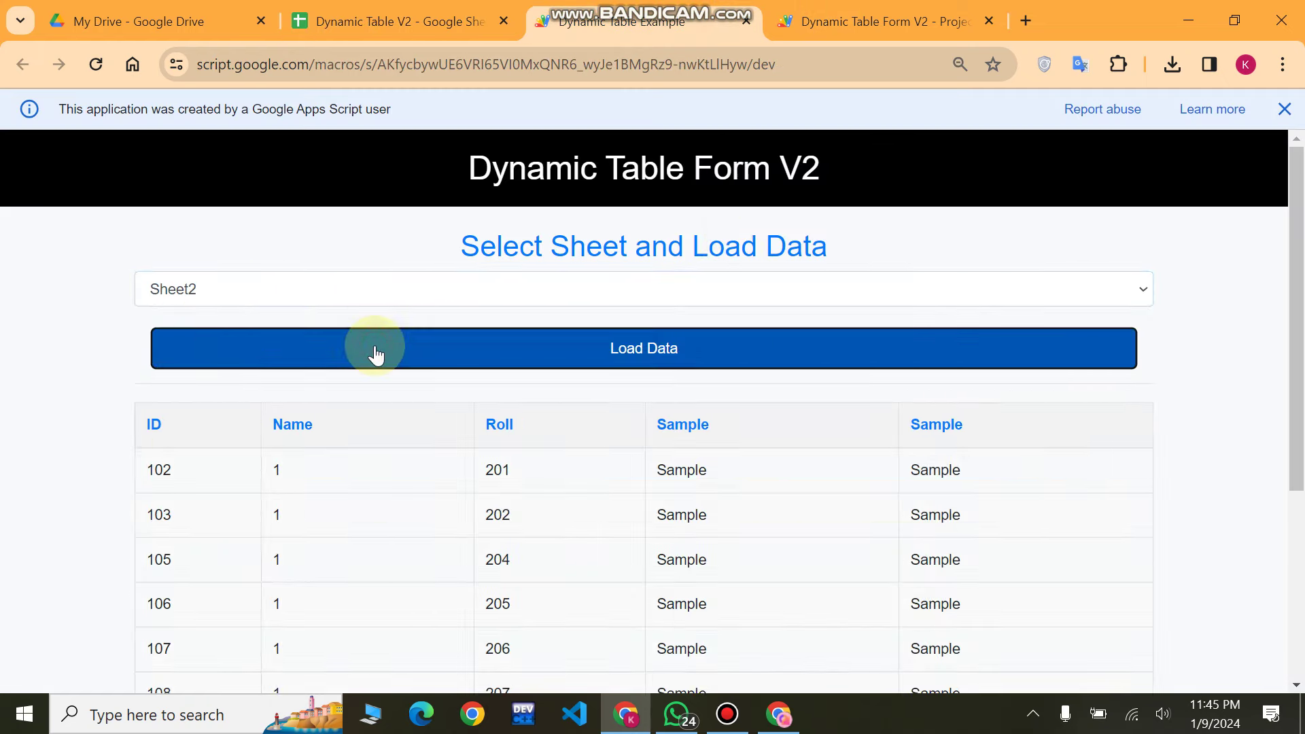
pyautogui.scroll(-3, 335, 370)
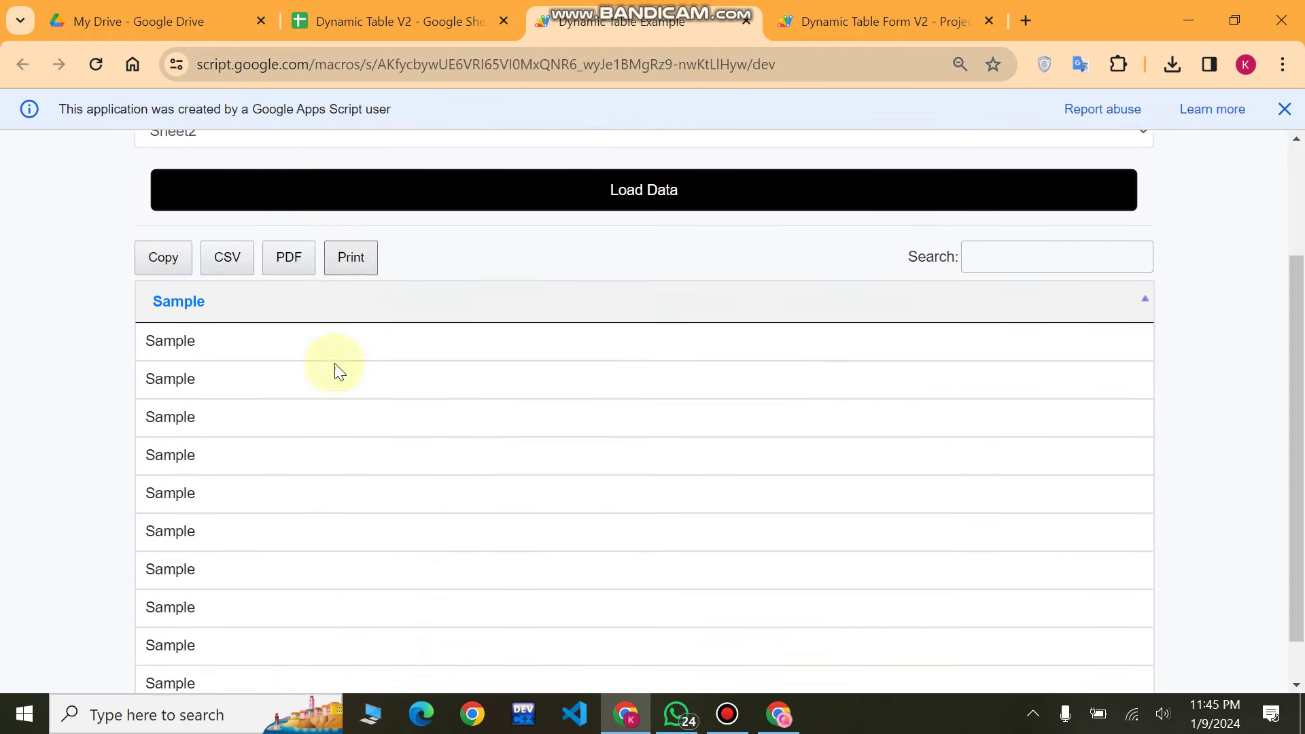
# Step: Paste the Sample cells into Sheet2's columns B and C starting at B1 and C1
pyautogui.click(391, 21)
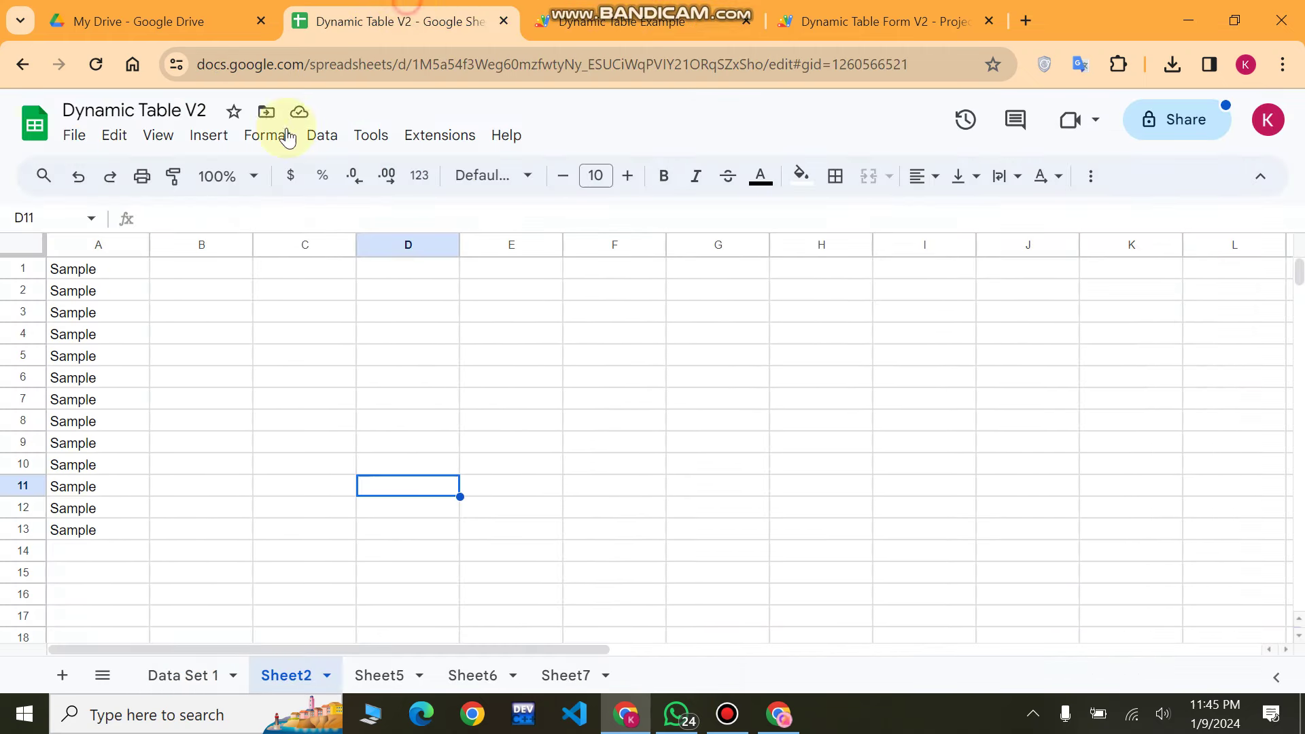
pyautogui.click(180, 270)
pyautogui.write('Sample Sample Sample Sample Sample Sample Sample Sample Sample Sample Sample Sample Sample')
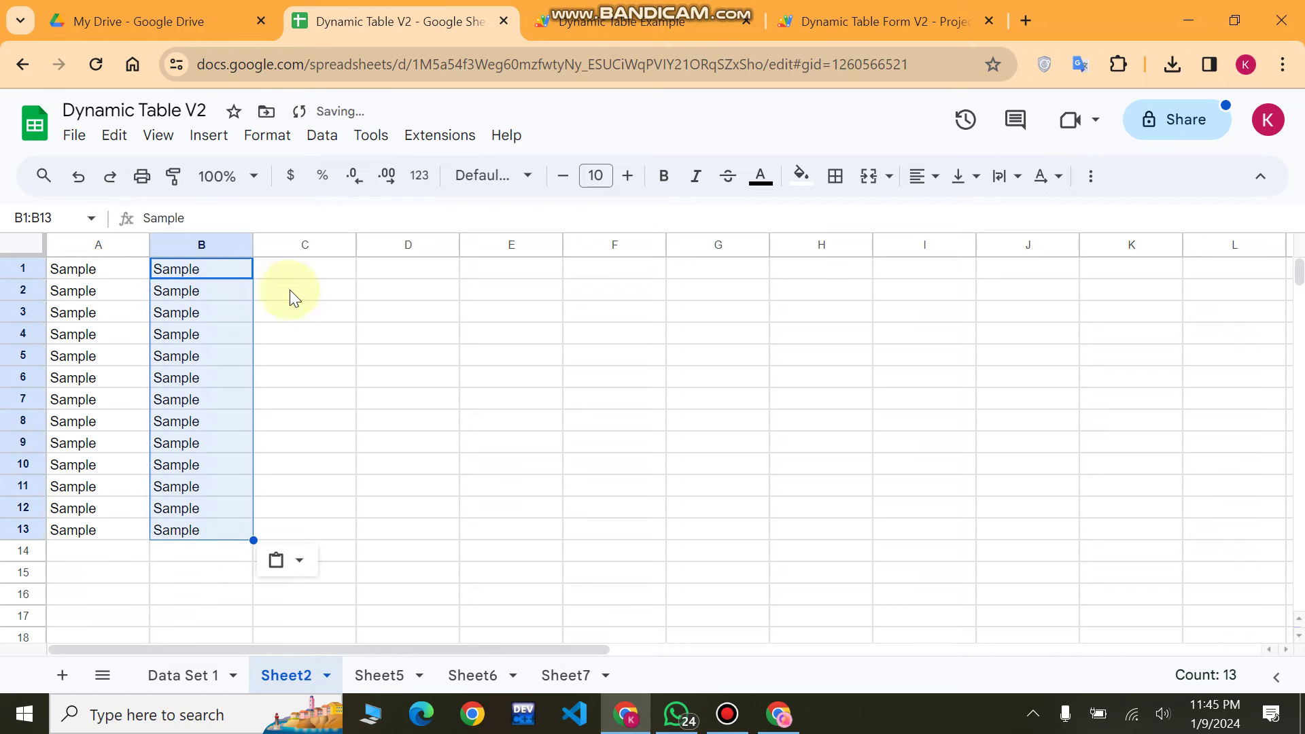
pyautogui.click(290, 290)
pyautogui.click(304, 276)
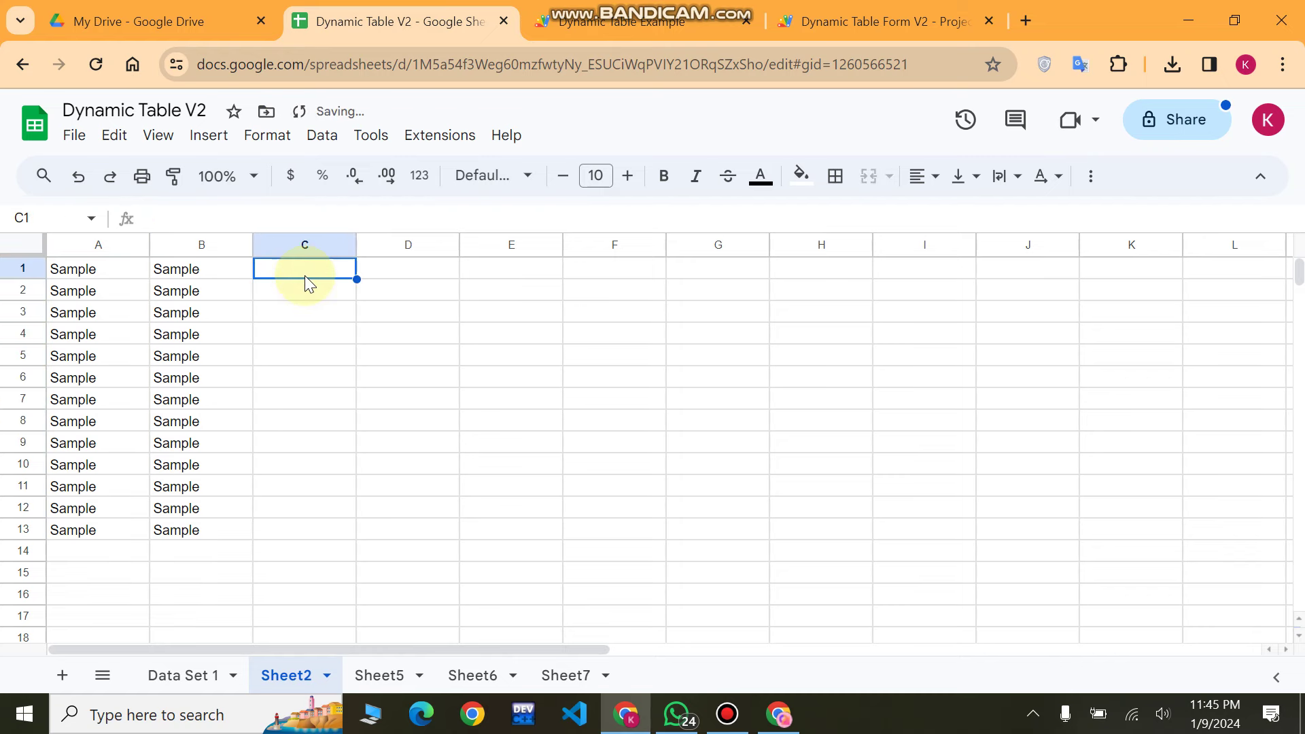
pyautogui.write('Sample Sample Sample Sample Sample Sample Sample Sample Sample Sample Sample Sample Sample')
pyautogui.moveTo(462, 413); pyautogui.dragTo(407, 420)
# Step: Reload Sheet2 as a three-column Sample table and sort the first column descending
pyautogui.click(632, 21)
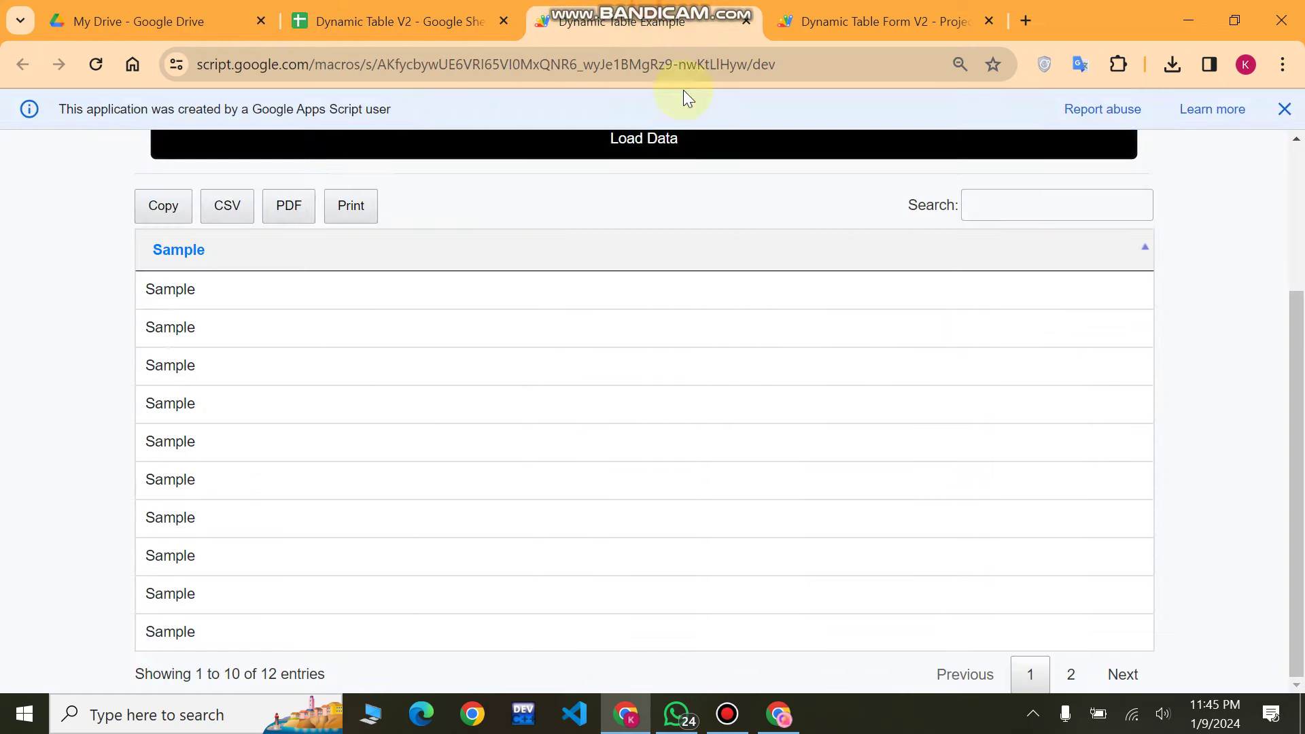
pyautogui.click(617, 139)
pyautogui.scroll(2, 541, 295)
pyautogui.scroll(2, 541, 295)
pyautogui.click(652, 317)
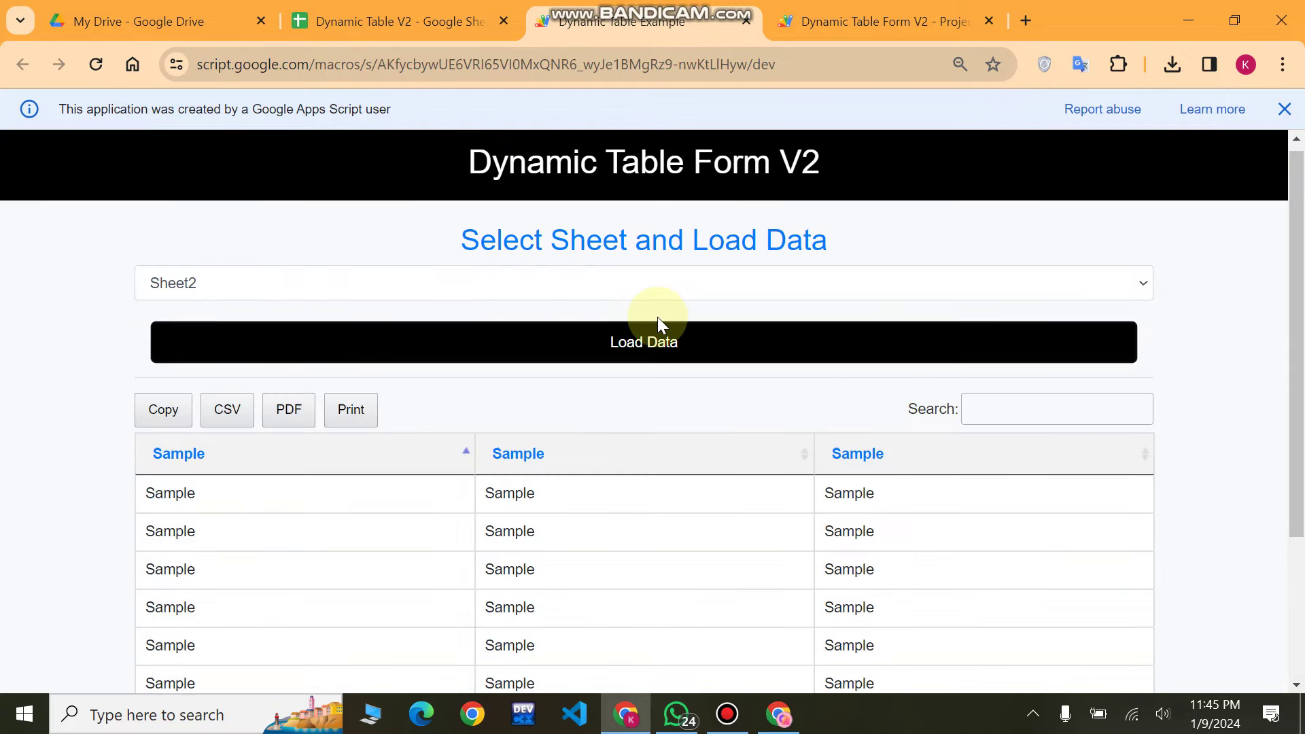
pyautogui.scroll(-3, 657, 317)
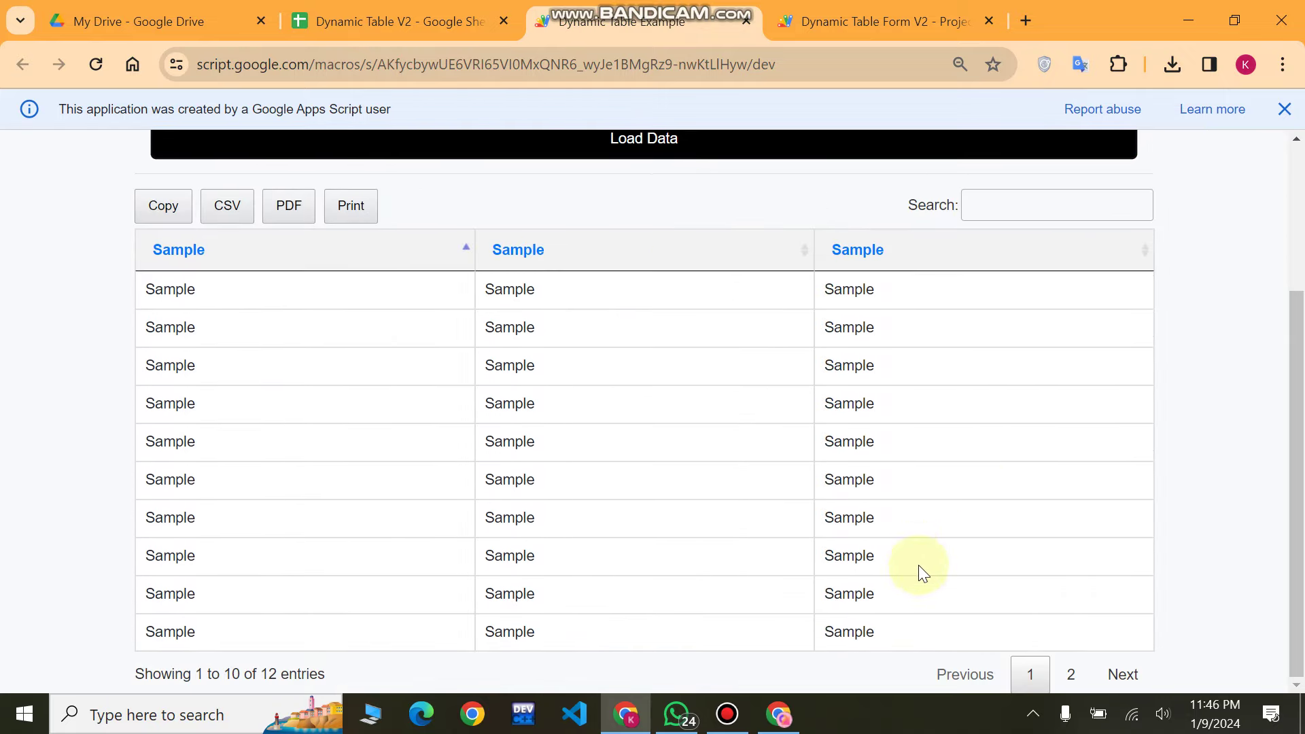
pyautogui.click(461, 260)
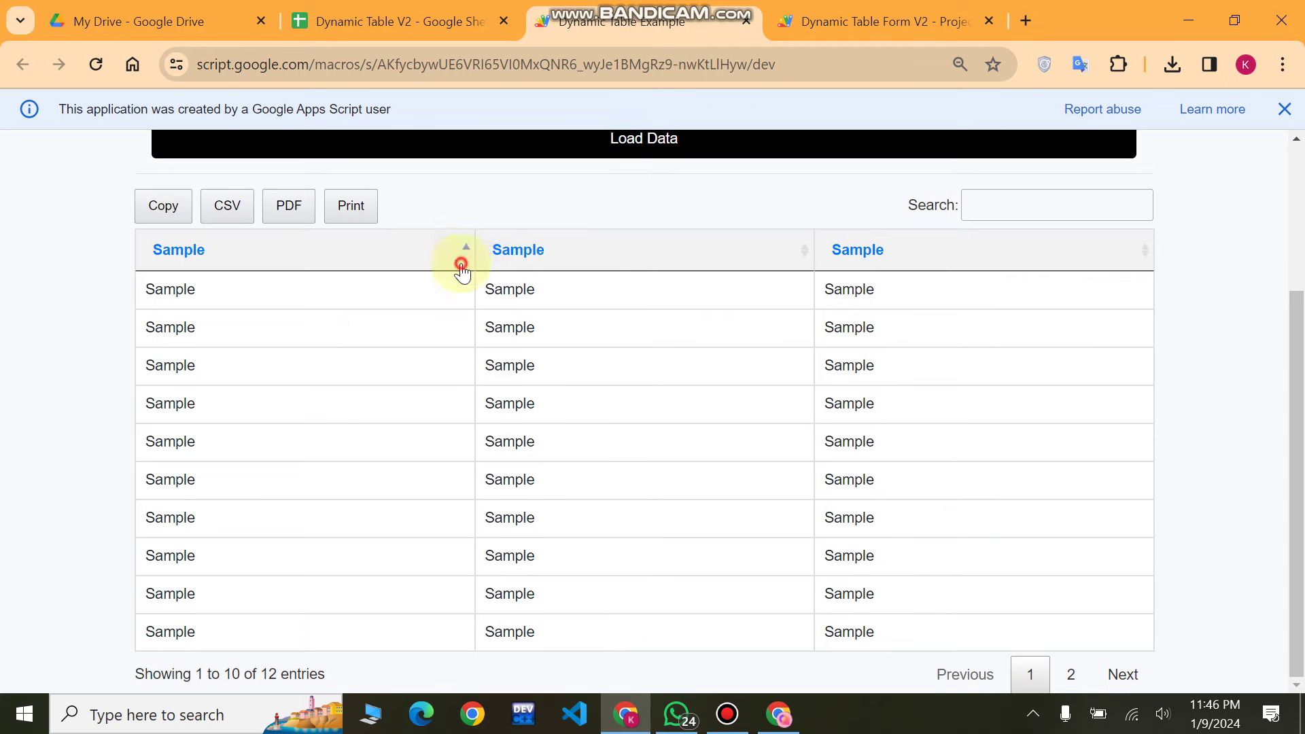
pyautogui.click(428, 25)
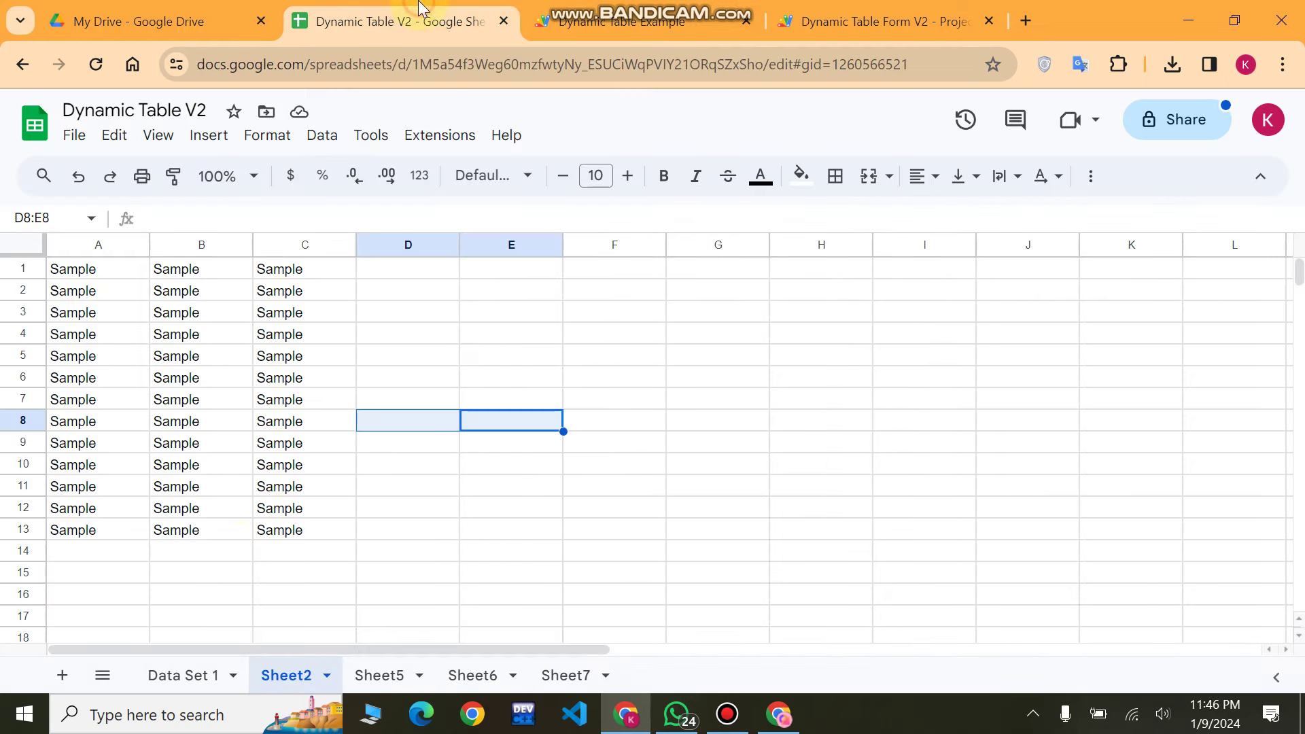
# Step: Rename Data Set 1 to 10TH and Sheet2 to 9TH
pyautogui.doubleClick(308, 671)
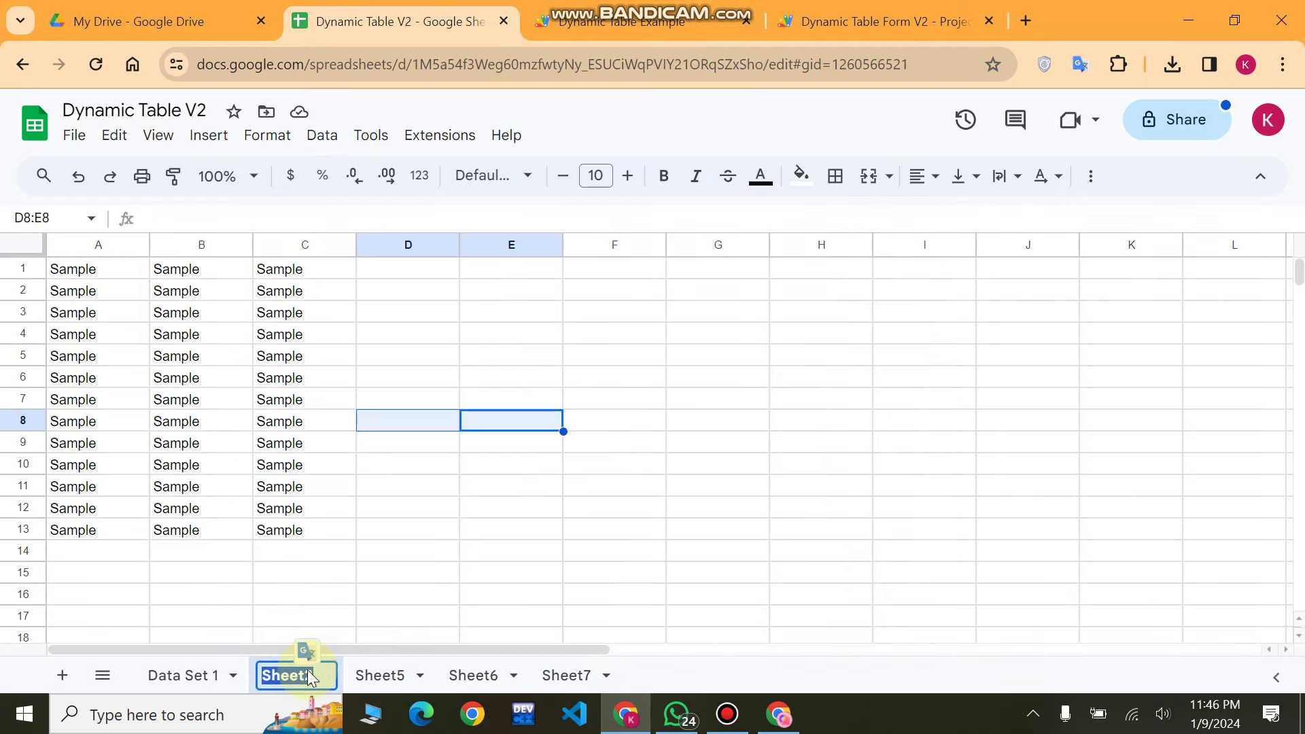
pyautogui.doubleClick(198, 680)
pyautogui.write('10')
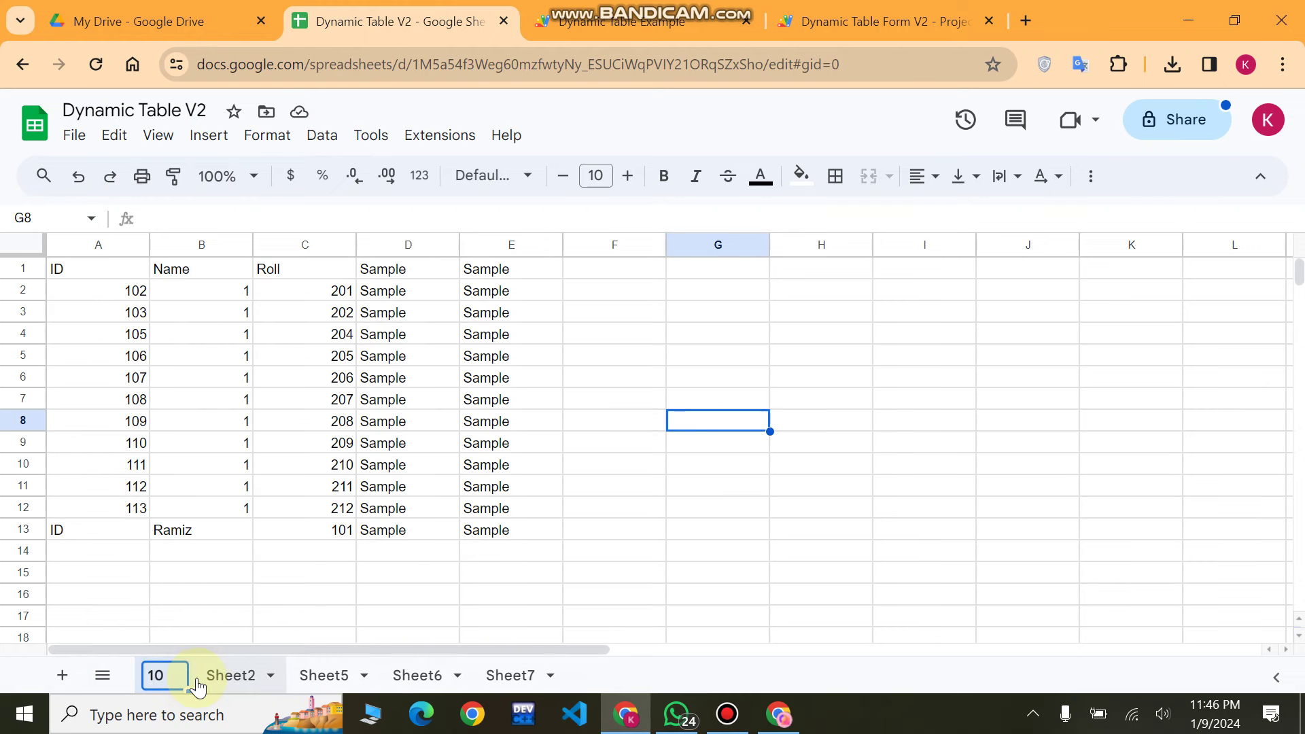
pyautogui.write('TH')
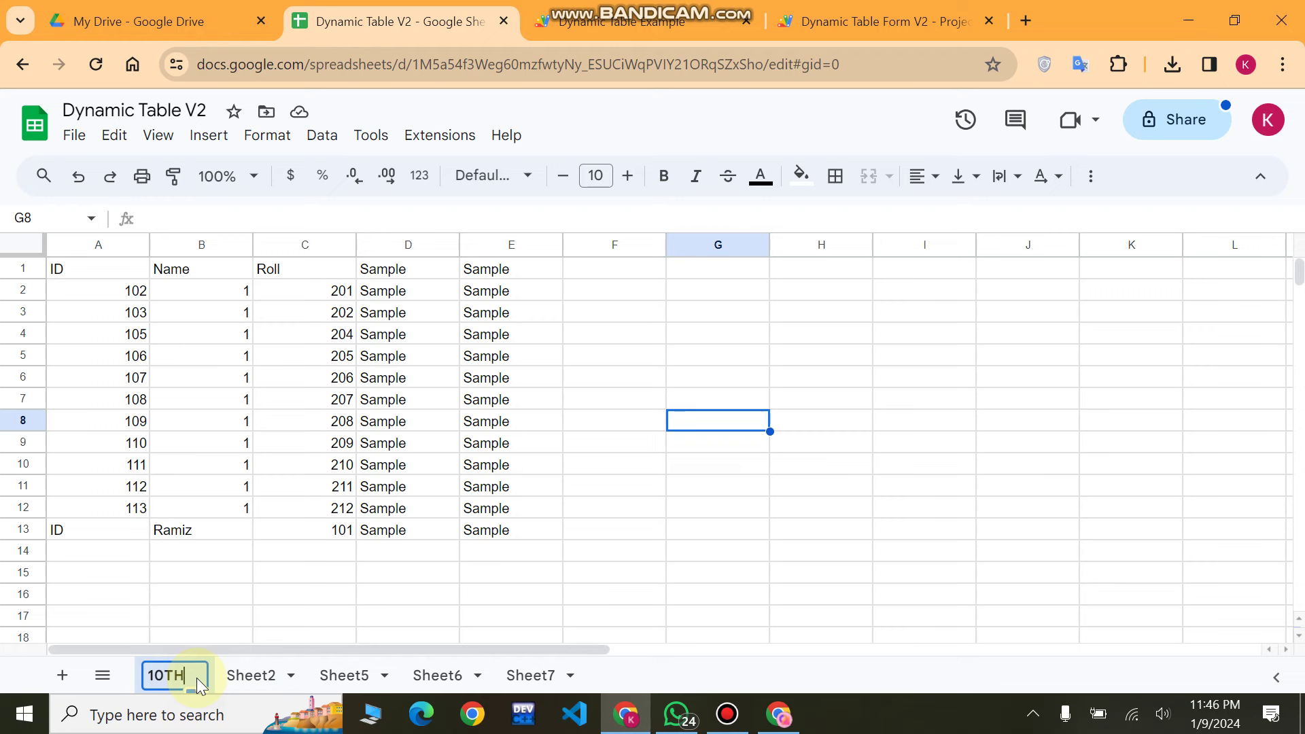
pyautogui.doubleClick(256, 674)
pyautogui.write('9')
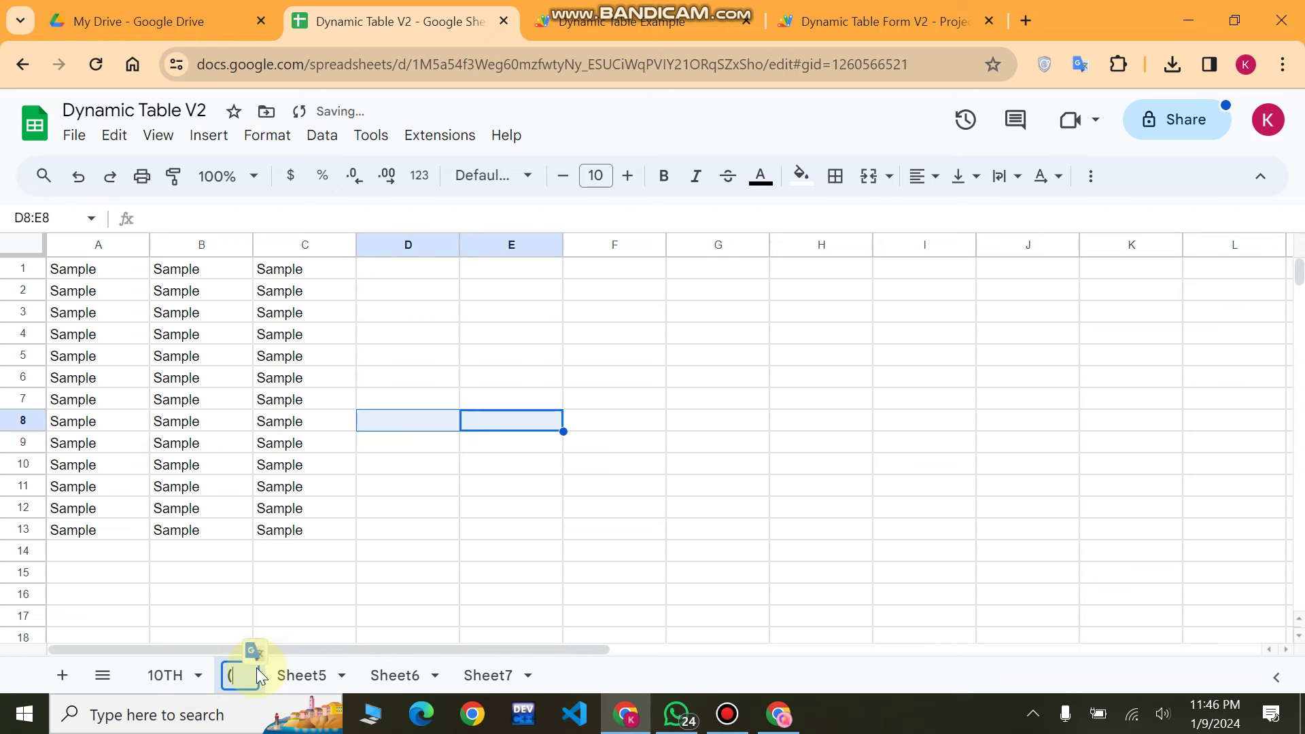
pyautogui.write('Th')
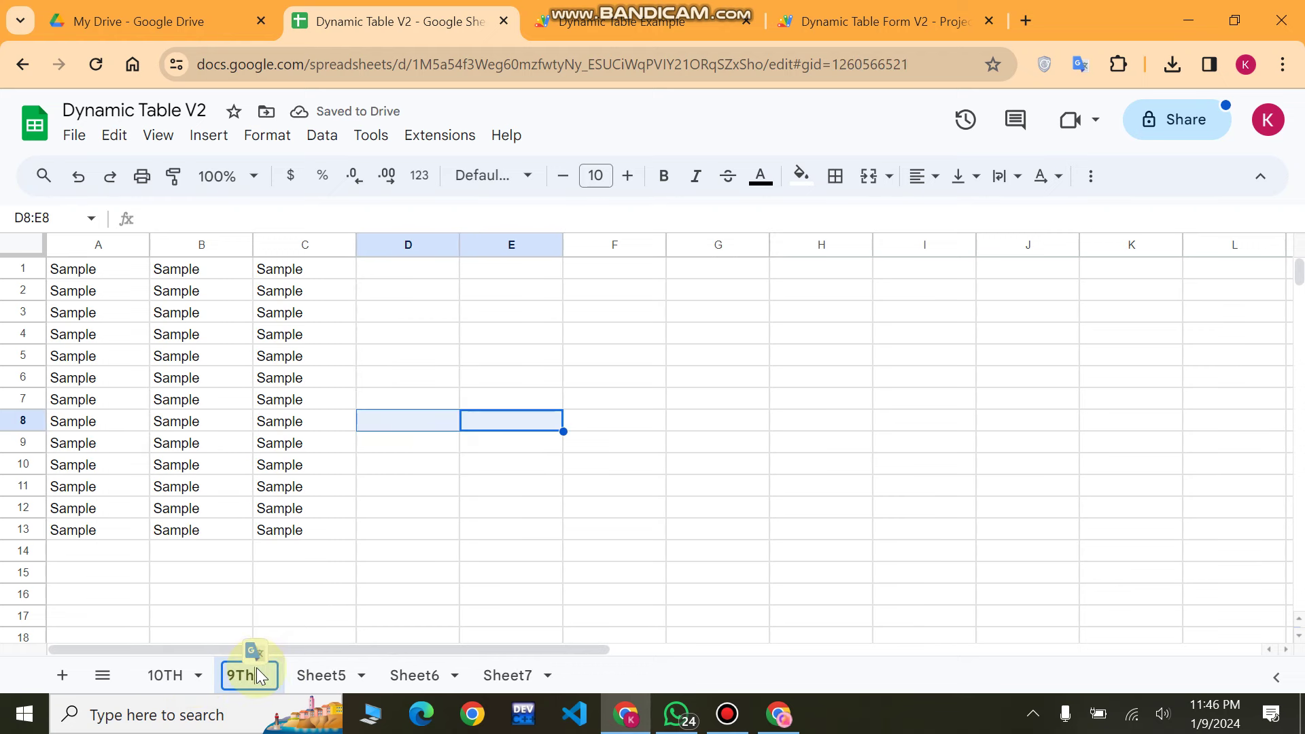
pyautogui.press('BackSpace')
pyautogui.write('H')
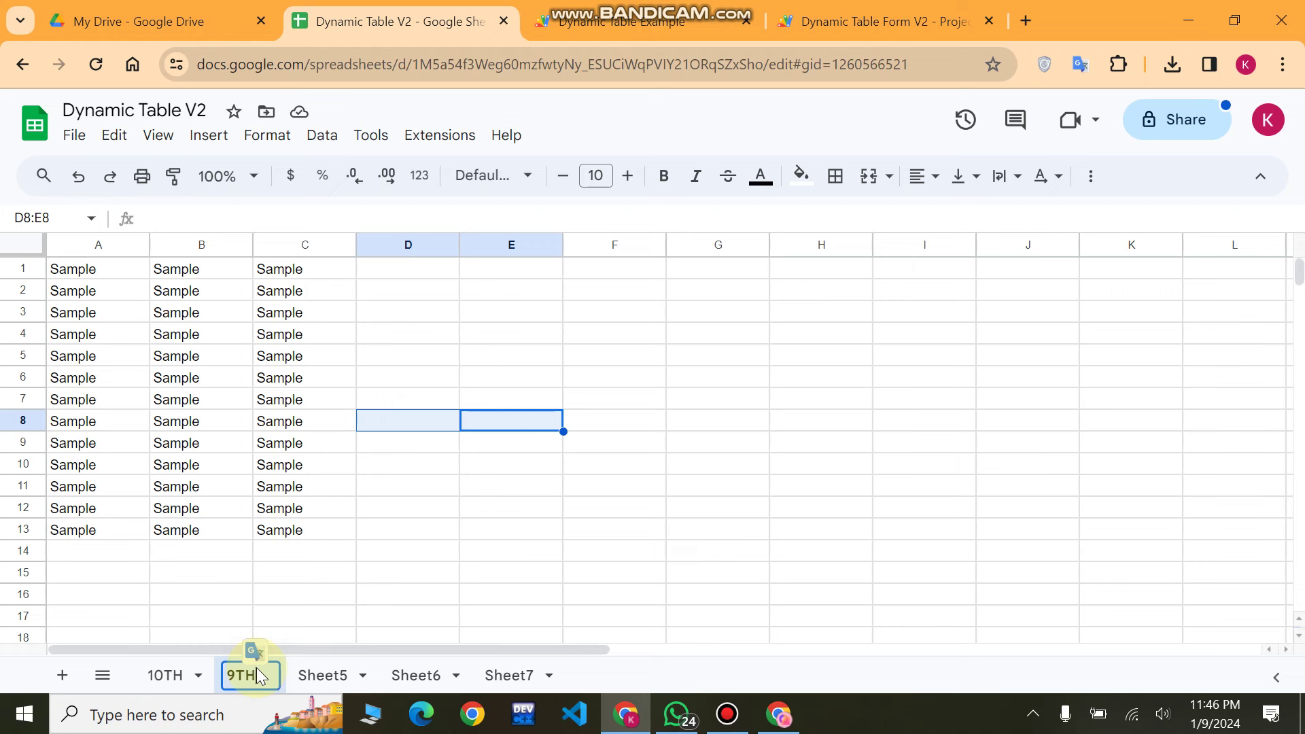
# Step: Rename Sheet5, Sheet6 and Sheet7 to 8TH, 7TH and 6TH
pyautogui.doubleClick(325, 674)
pyautogui.press('BackSpace')
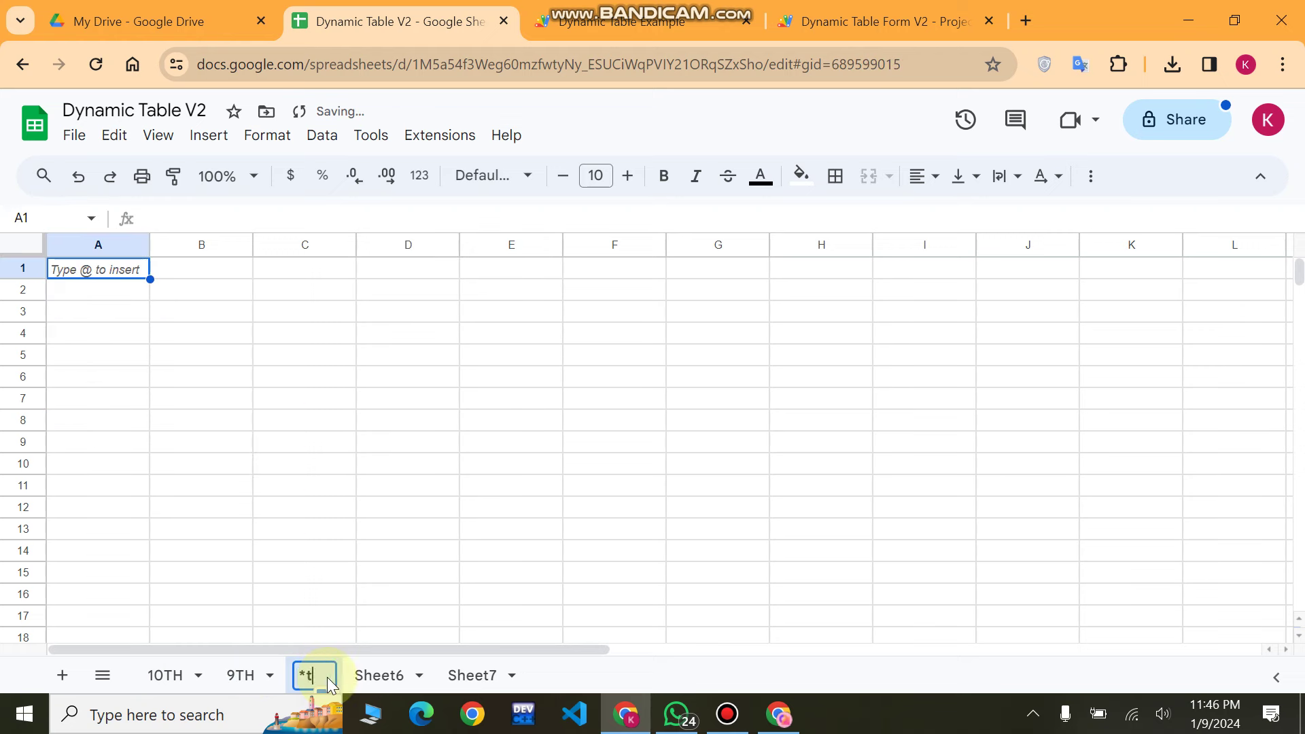
pyautogui.write('8TH')
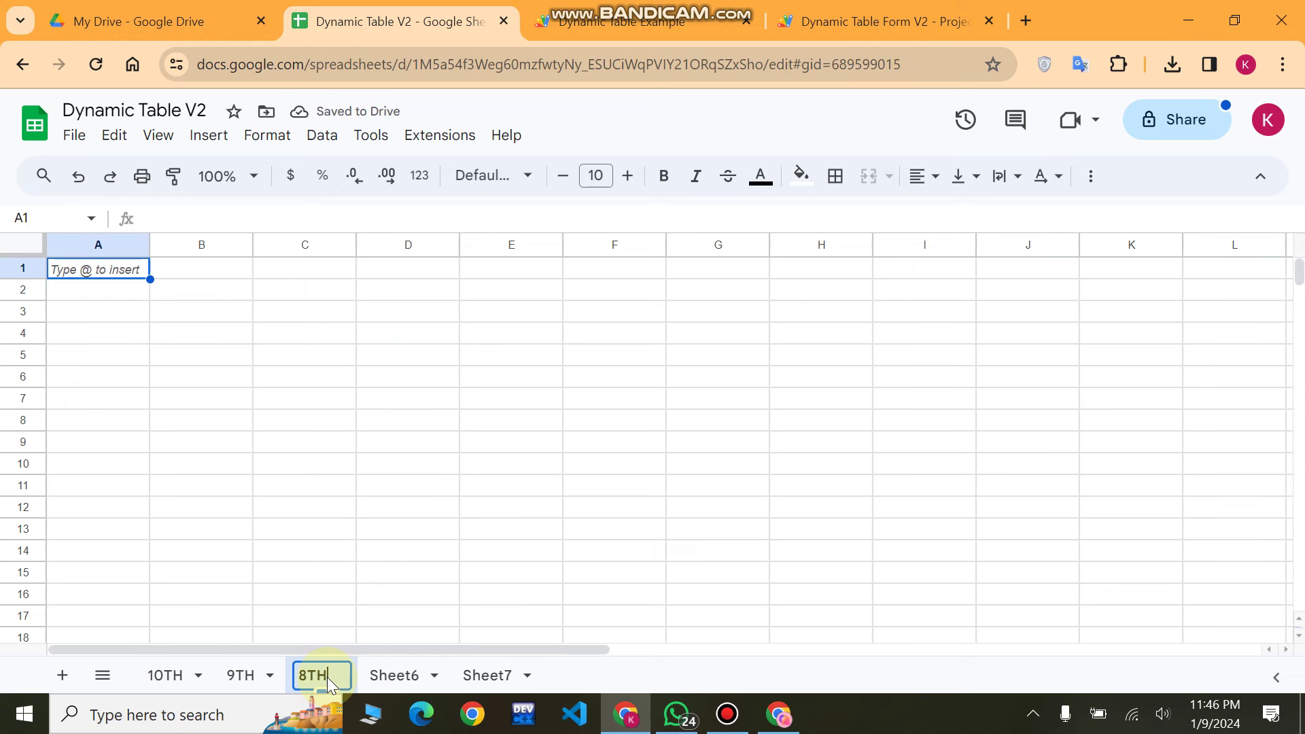
pyautogui.click(408, 594)
pyautogui.click(394, 675)
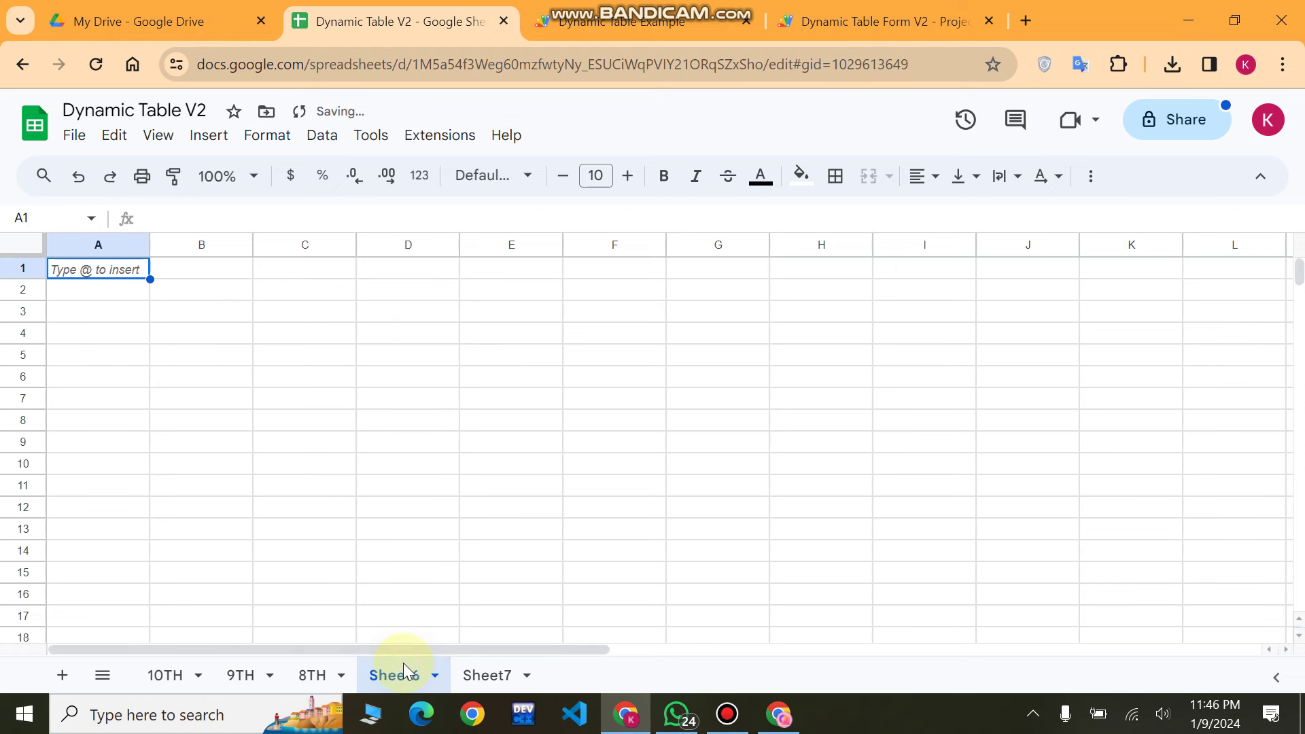
pyautogui.doubleClick(406, 675)
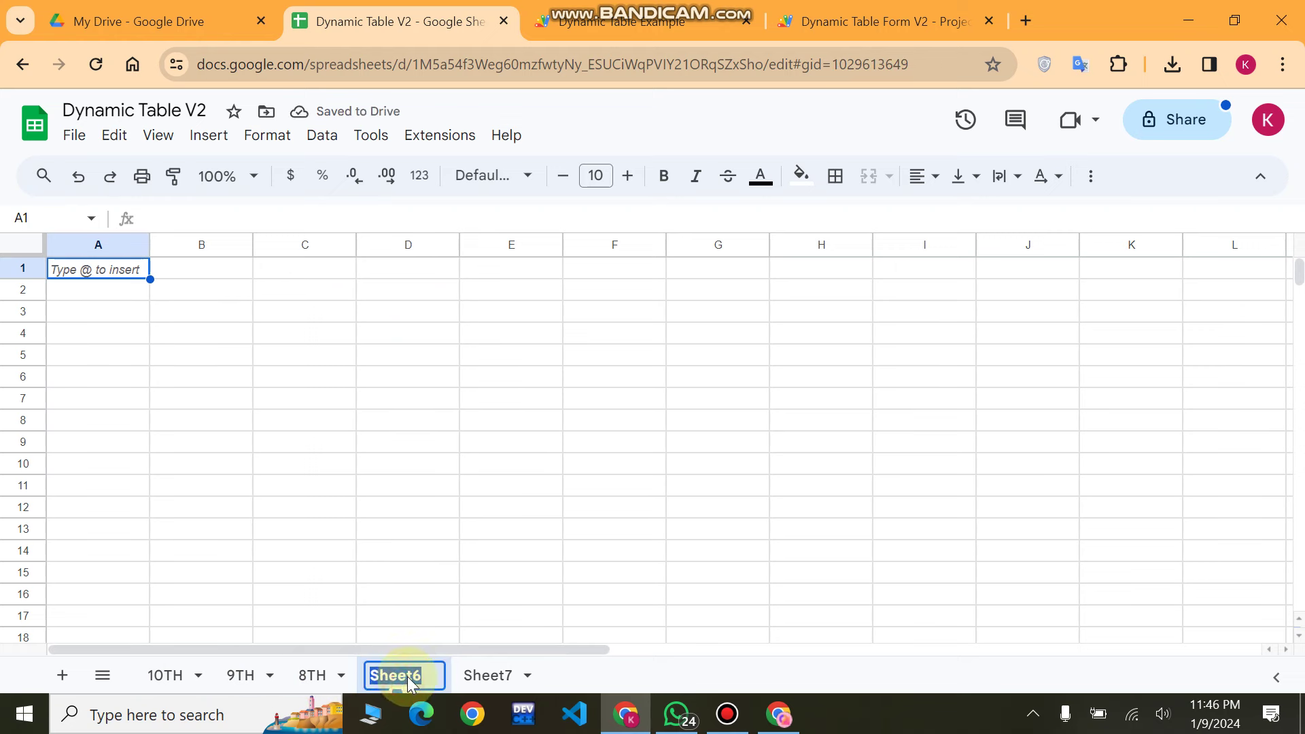
pyautogui.write('&')
pyautogui.press('BackSpace')
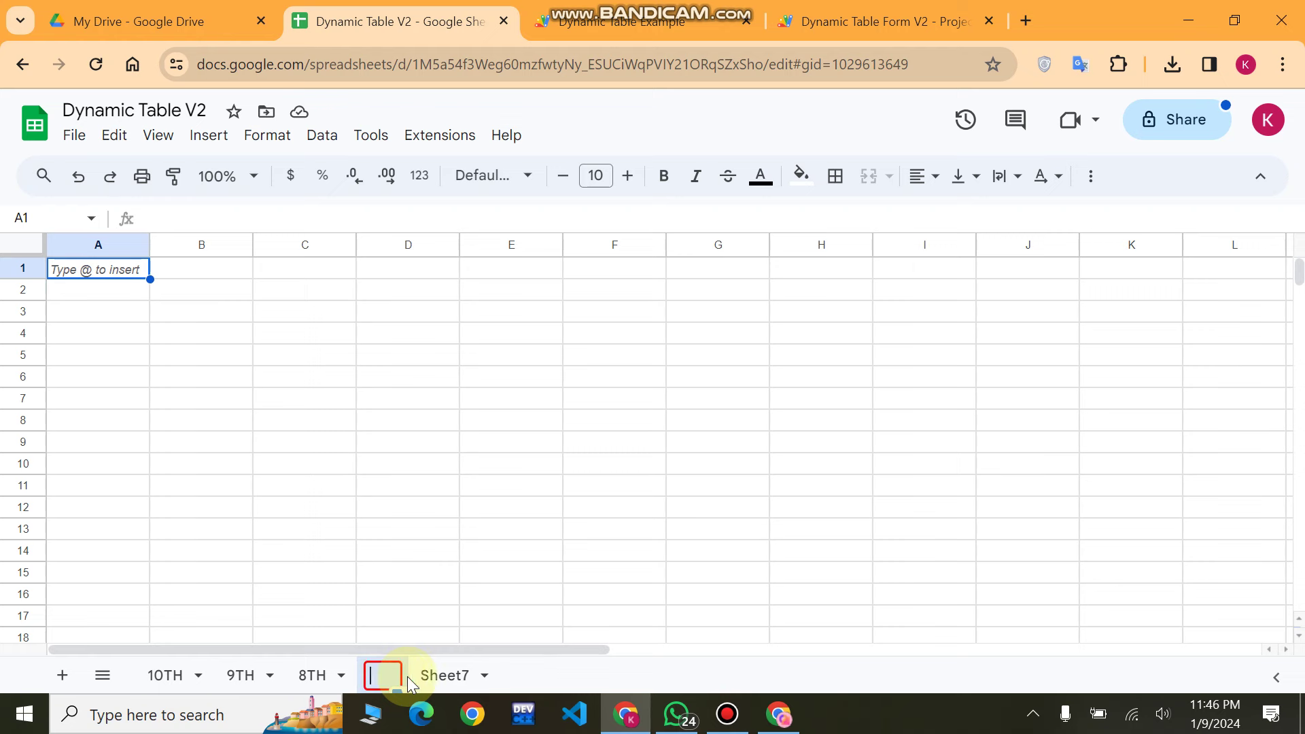
pyautogui.write('7TH')
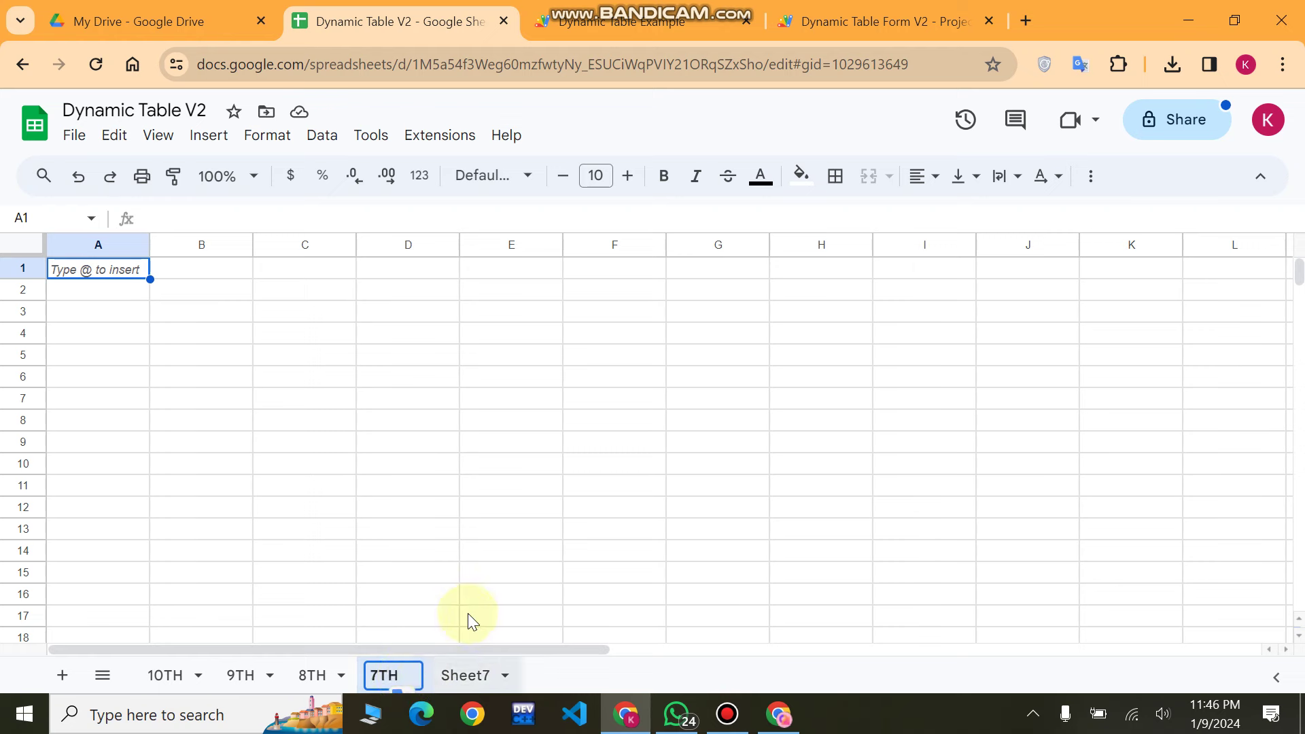
pyautogui.click(488, 527)
pyautogui.click(469, 676)
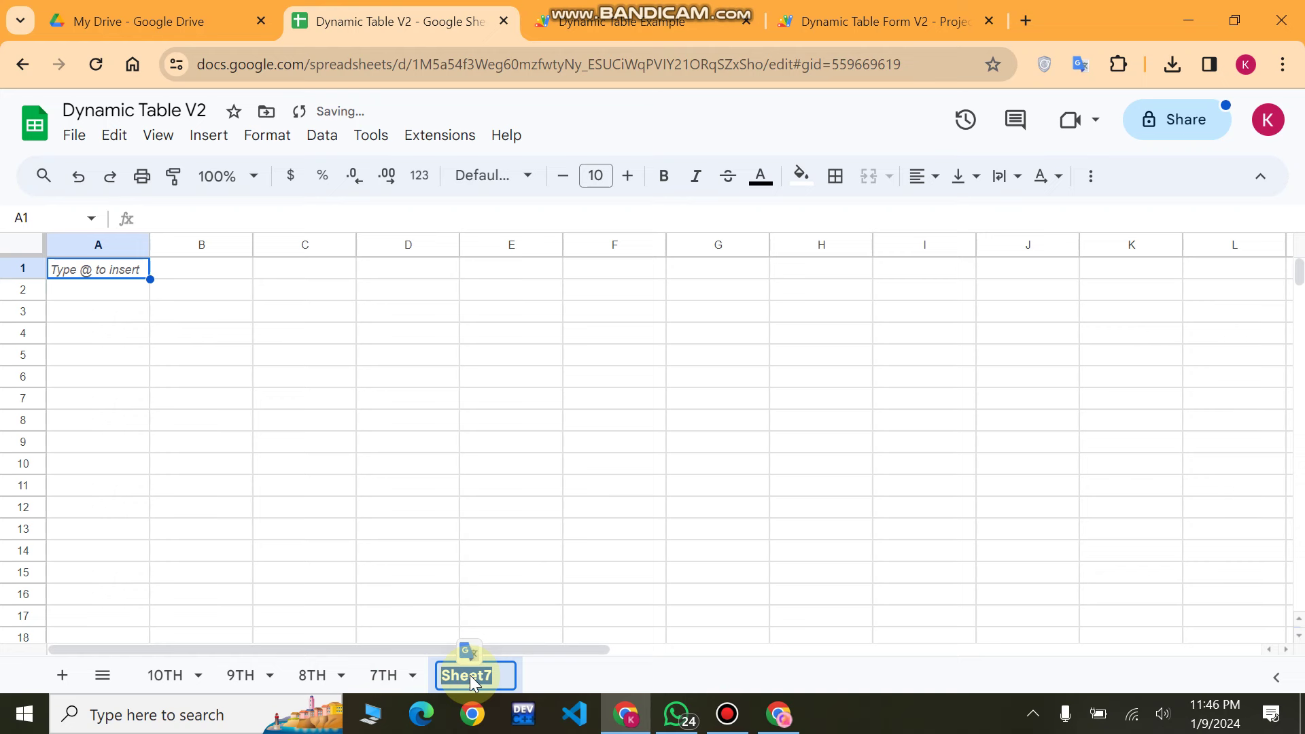
pyautogui.write('6TH')
pyautogui.click(474, 492)
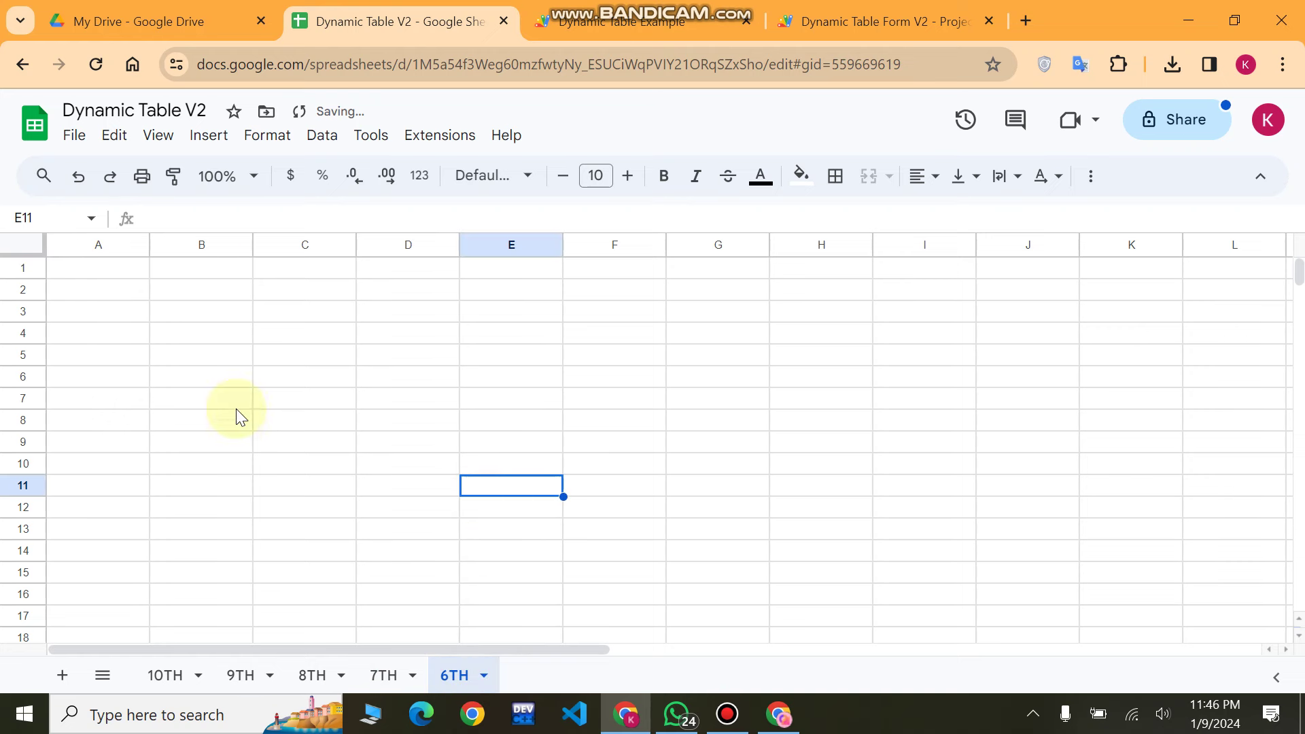
# Step: On the 6TH sheet, enter headers ID in A1 and Name in B1
pyautogui.click(119, 268)
pyautogui.write('I')
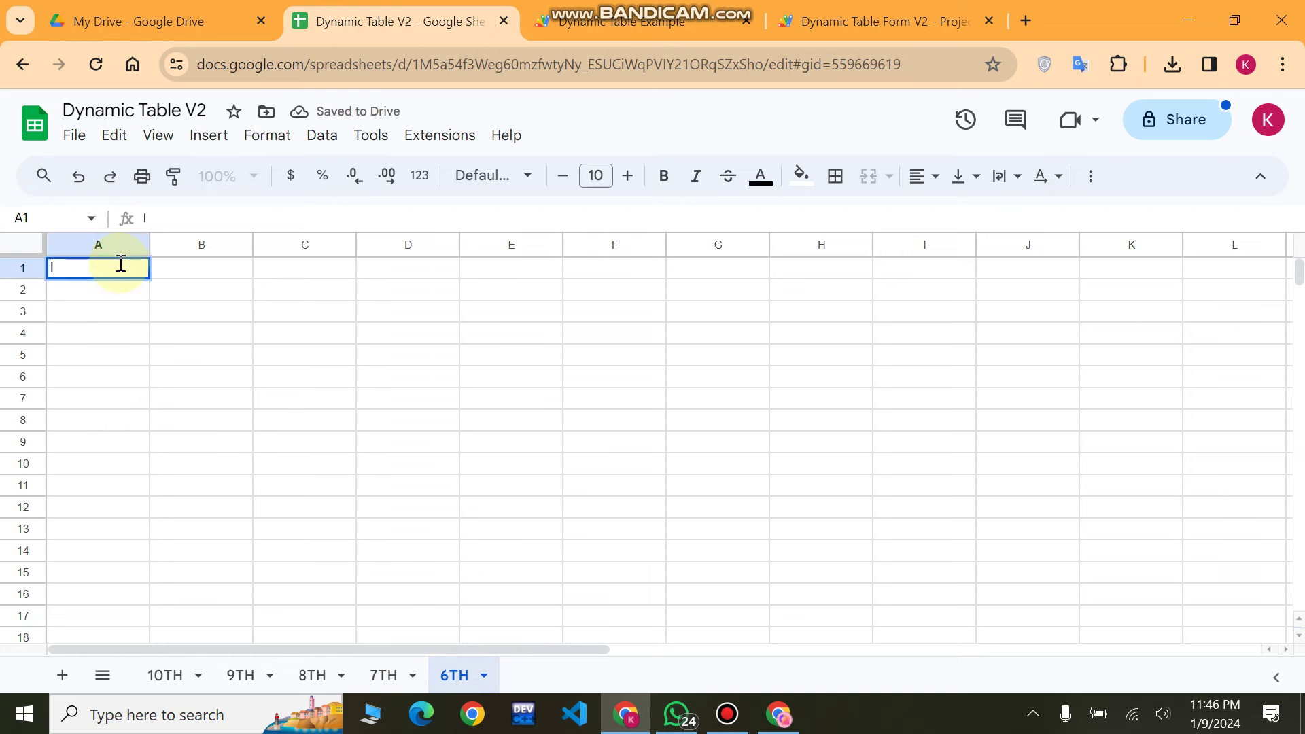
pyautogui.write('D')
pyautogui.click(168, 331)
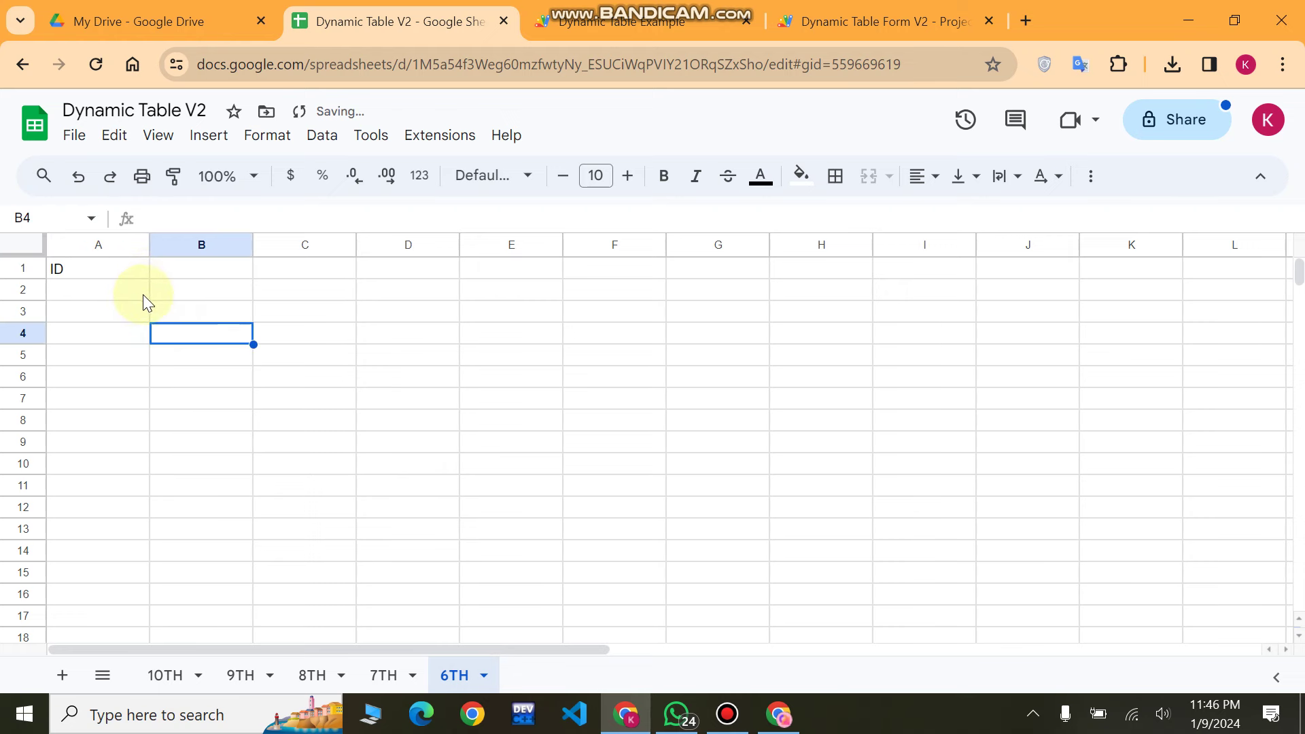
pyautogui.click(207, 285)
pyautogui.click(206, 269)
pyautogui.write('Na')
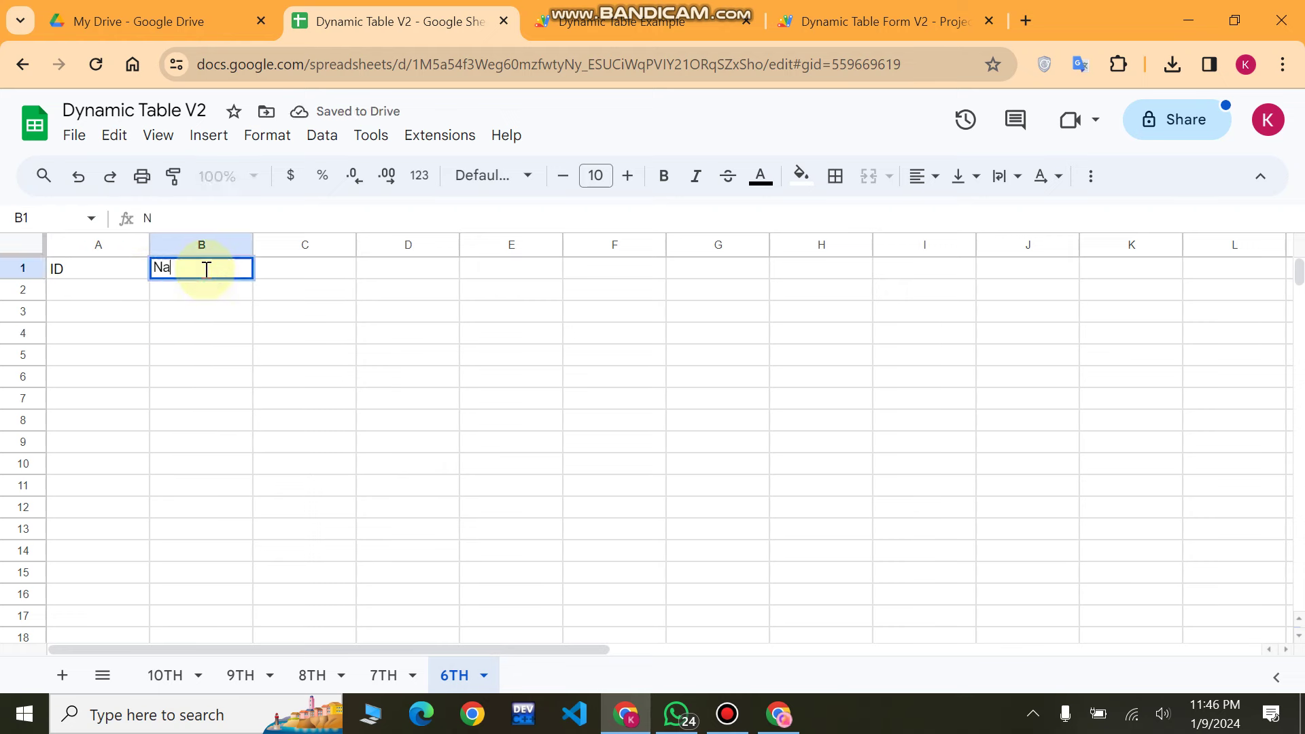
pyautogui.write('me')
pyautogui.click(266, 312)
# Step: Enter Mark 1 in C1 and fill Mark 2 through Mark 5 across to G1
pyautogui.click(287, 272)
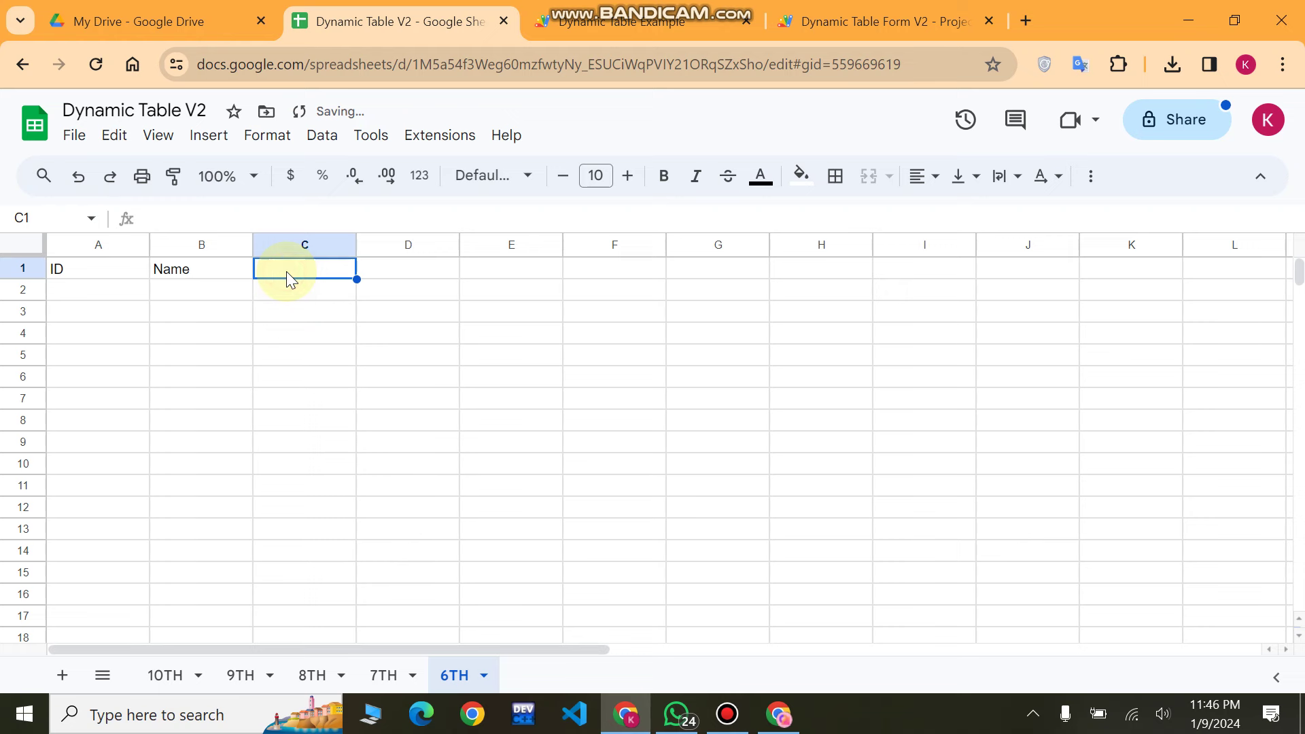
pyautogui.write('Marks')
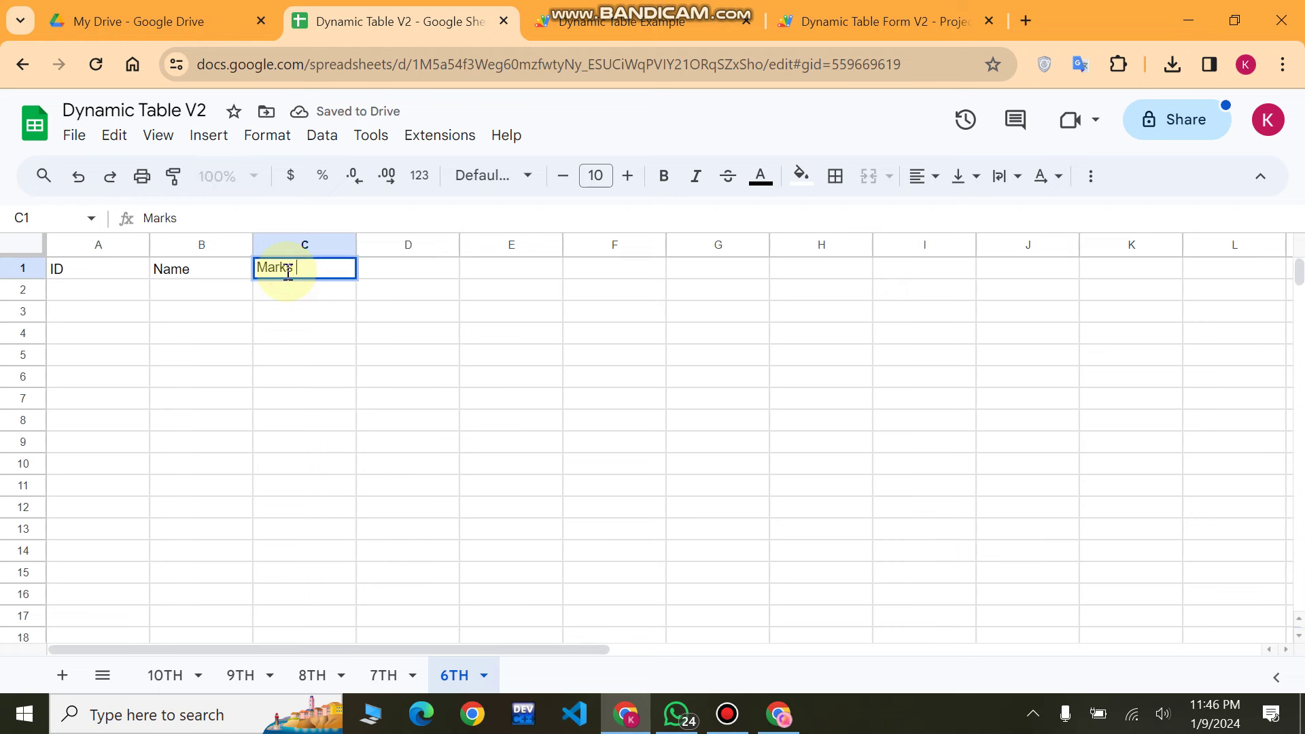
pyautogui.write(' 1')
pyautogui.press('Return')
pyautogui.click(307, 273)
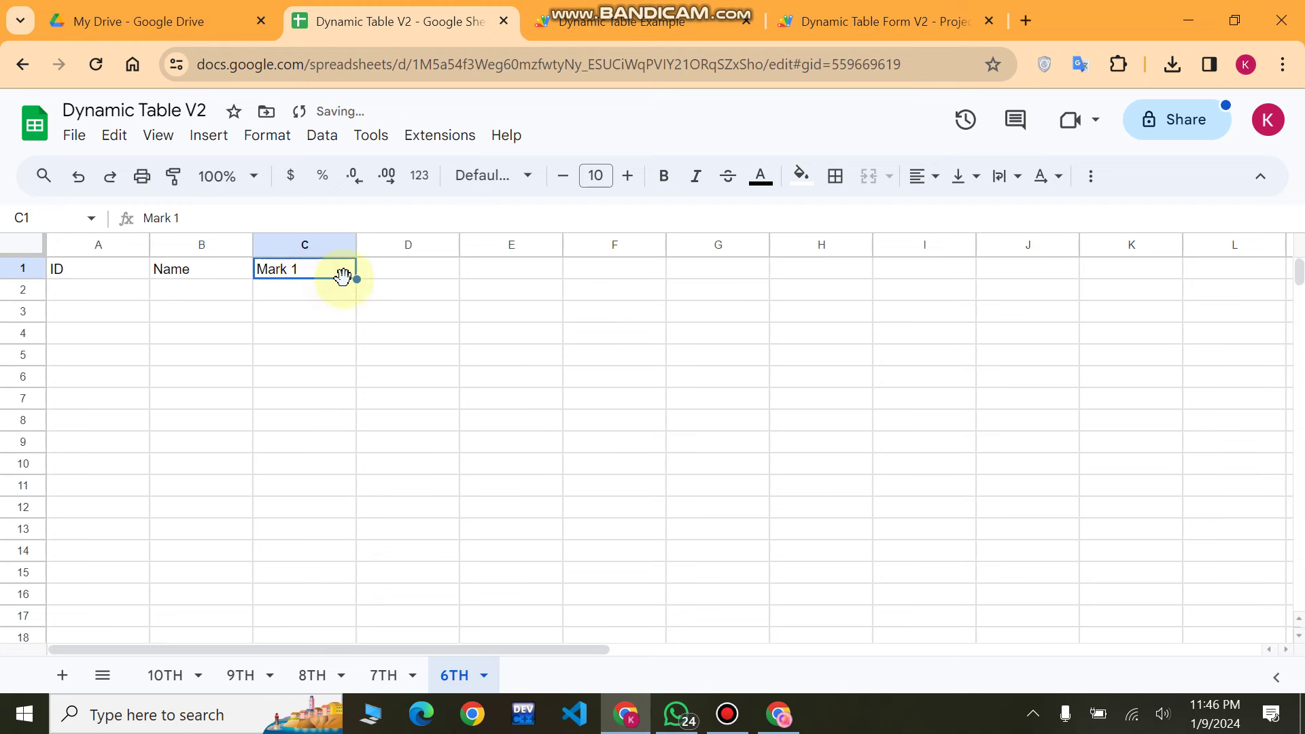
pyautogui.moveTo(357, 280); pyautogui.dragTo(718, 278)
pyautogui.click(707, 371)
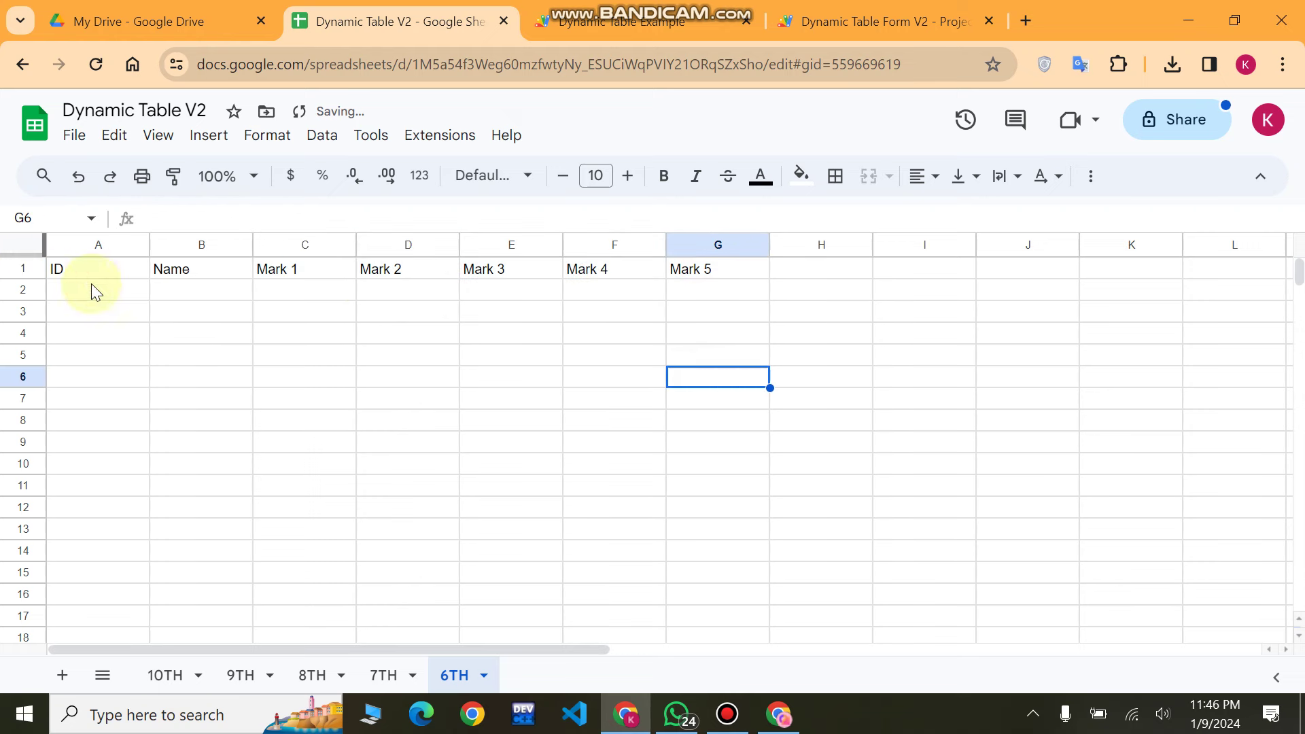
# Step: Enter IDs 1 and 2 in A2:A3 and extend the series down to 14
pyautogui.click(102, 291)
pyautogui.write('1')
pyautogui.press('Return')
pyautogui.write('2')
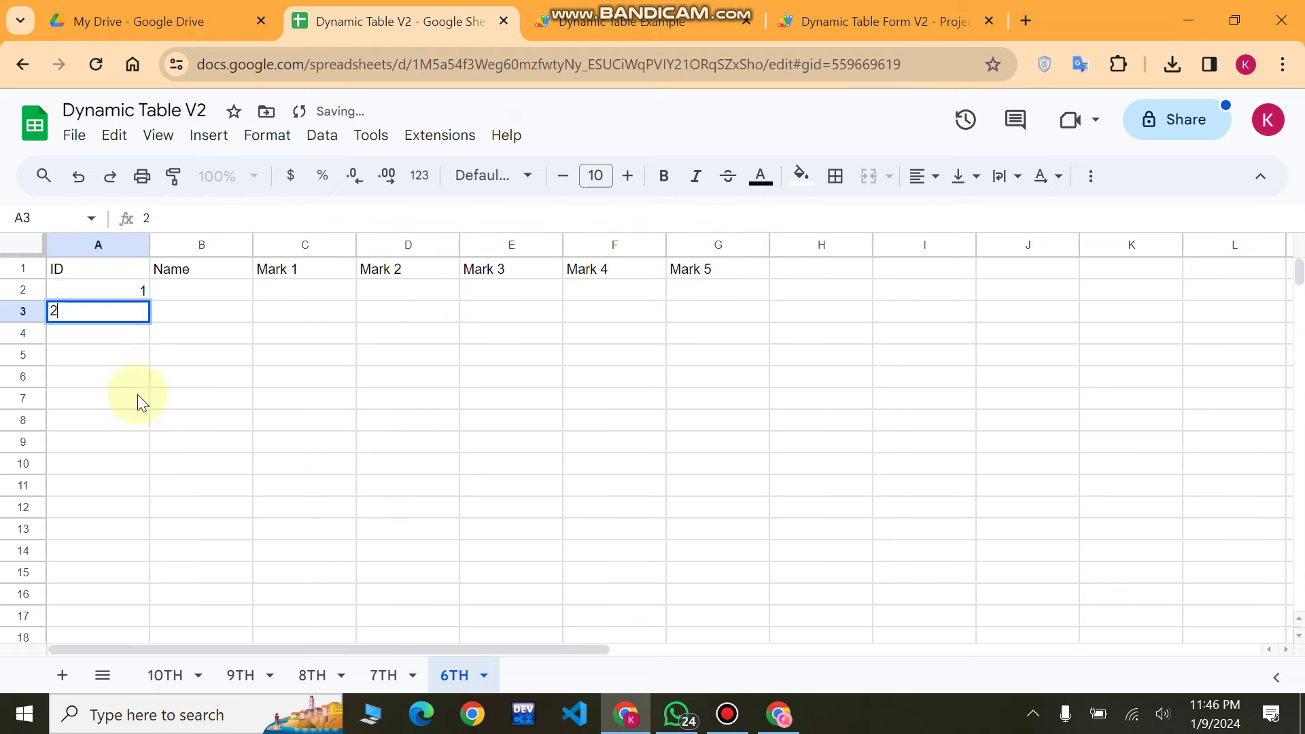
pyautogui.moveTo(138, 394); pyautogui.dragTo(130, 381)
pyautogui.moveTo(117, 295)
pyautogui.mouseDown()
pyautogui.moveTo(136, 315)
pyautogui.moveTo(164, 572)
pyautogui.mouseUp()
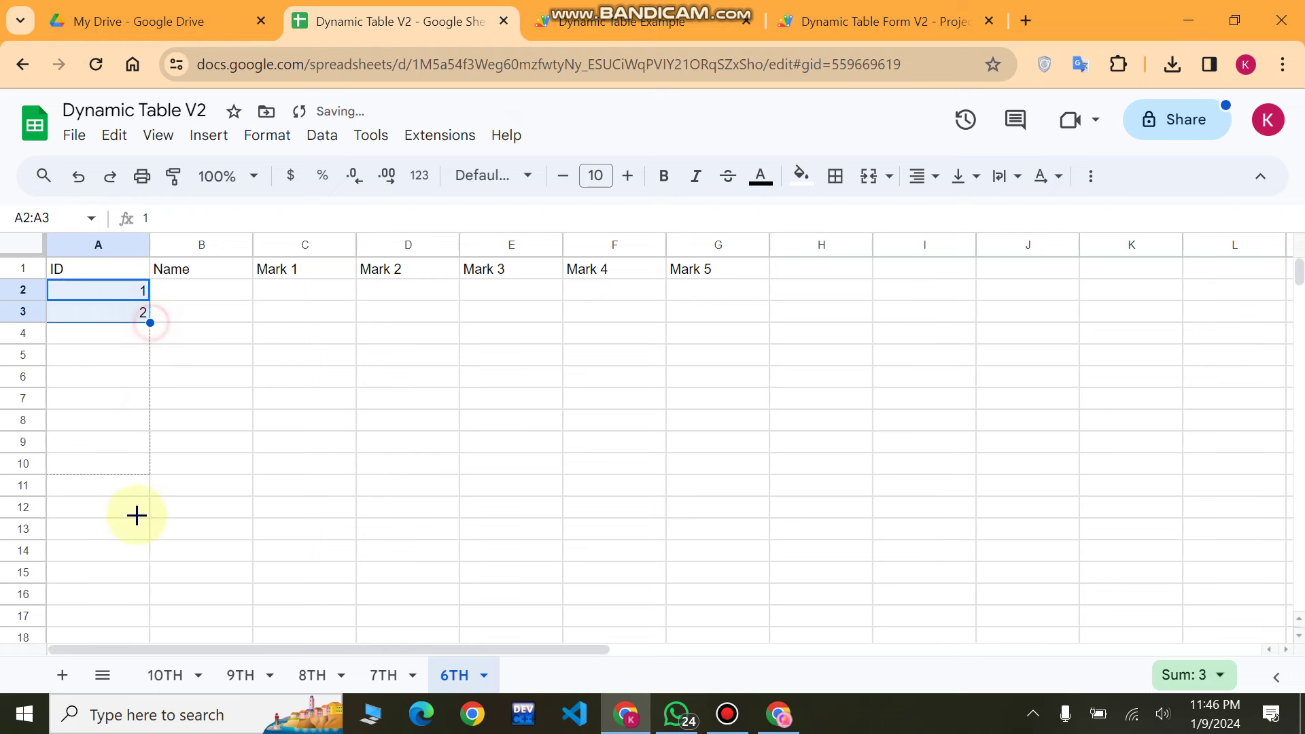
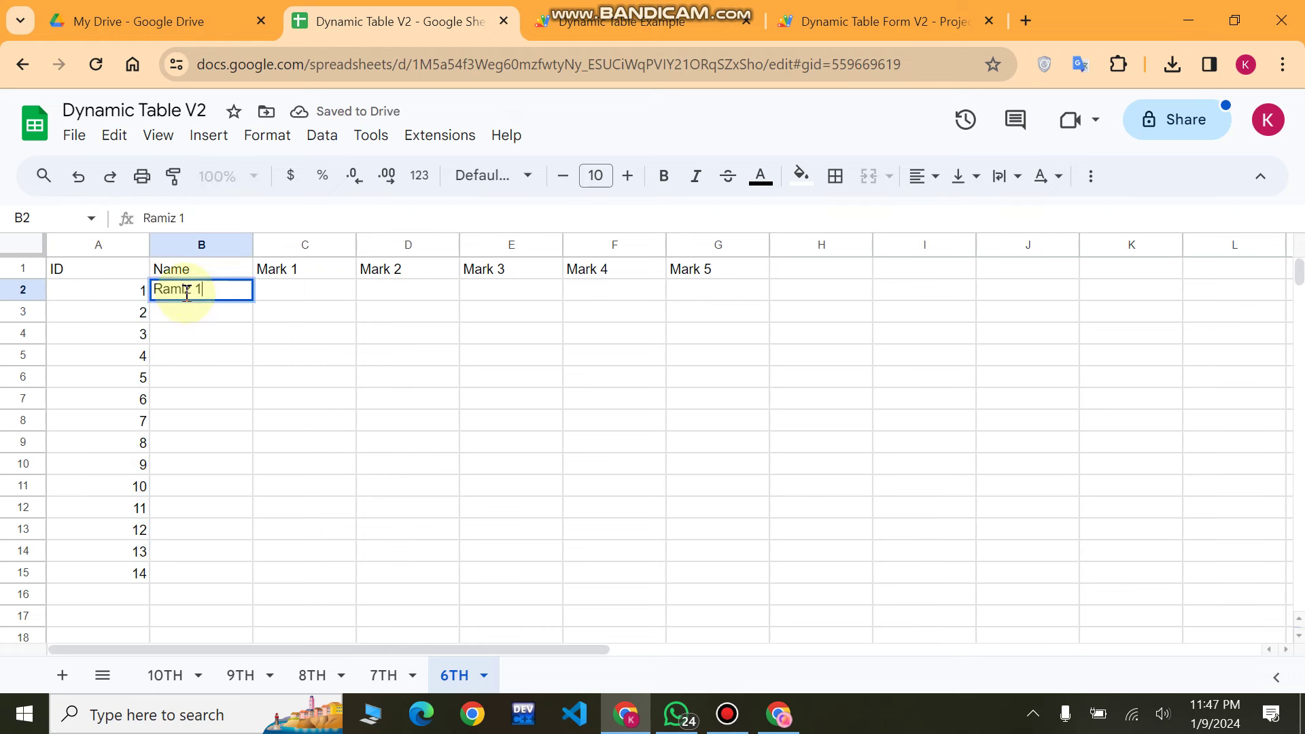
# Step: Fill the Name column down to row 15 with 14 numbered names
pyautogui.press('Return')
pyautogui.click(225, 297)
pyautogui.moveTo(250, 300); pyautogui.dragTo(250, 577)
pyautogui.click(348, 526)
# Step: Enter marks 12 and 23 in C2:C3 and fill them down and across Mark 1 to Mark 5
pyautogui.click(293, 294)
pyautogui.write('12')
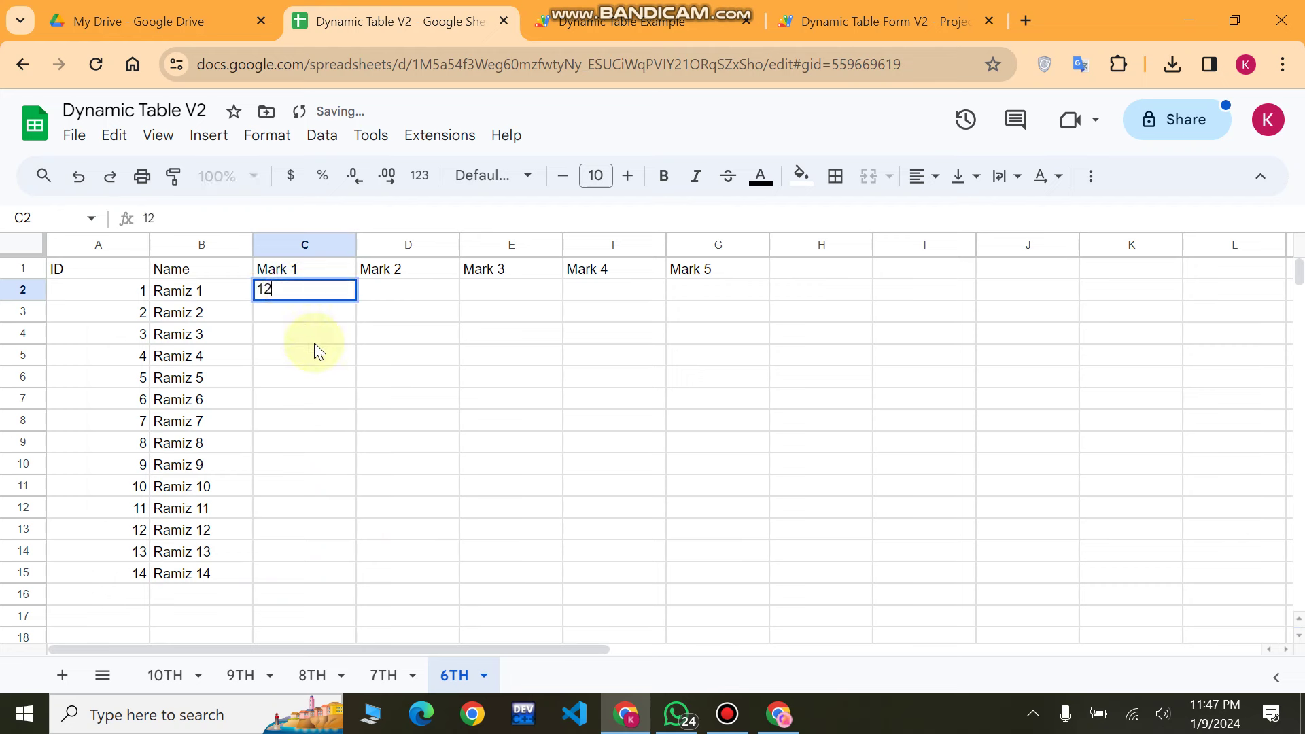
pyautogui.click(282, 314)
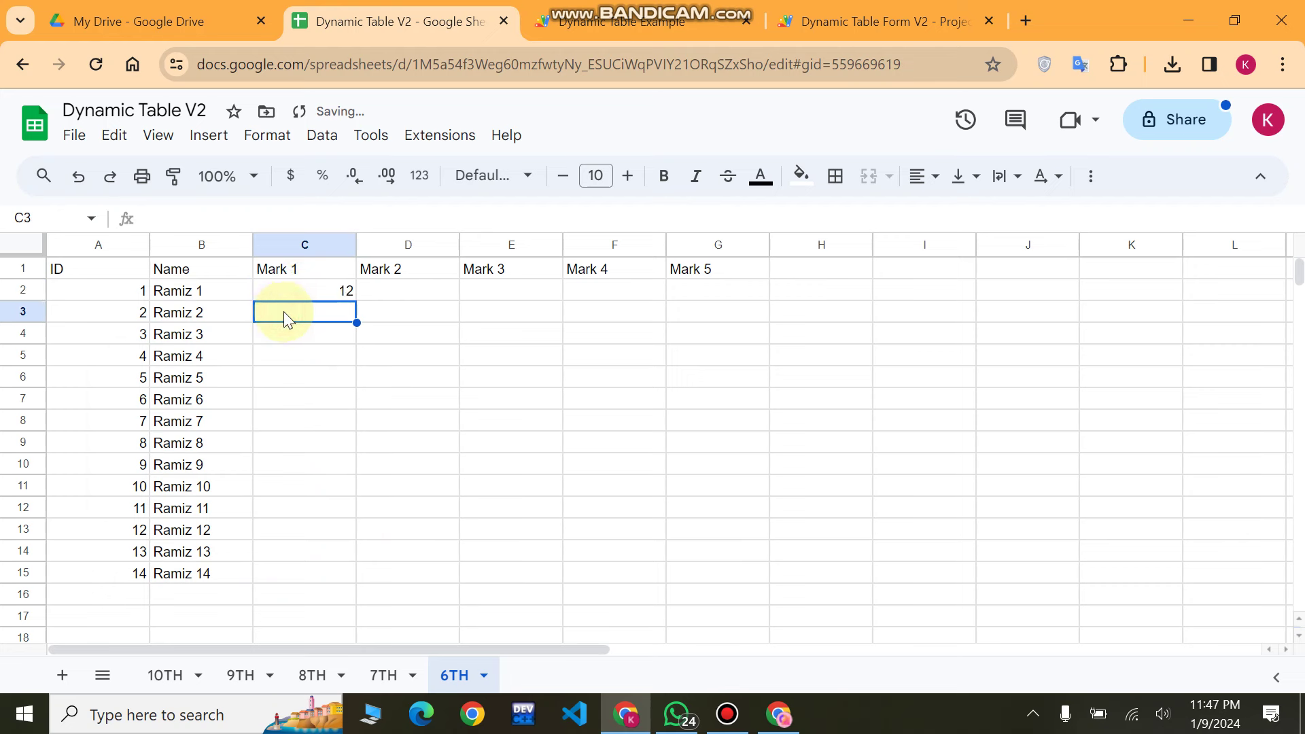
pyautogui.write('23')
pyautogui.press('Return')
pyautogui.click(297, 293)
pyautogui.moveTo(315, 298)
pyautogui.mouseDown()
pyautogui.moveTo(347, 319)
pyautogui.moveTo(357, 583)
pyautogui.mouseUp()
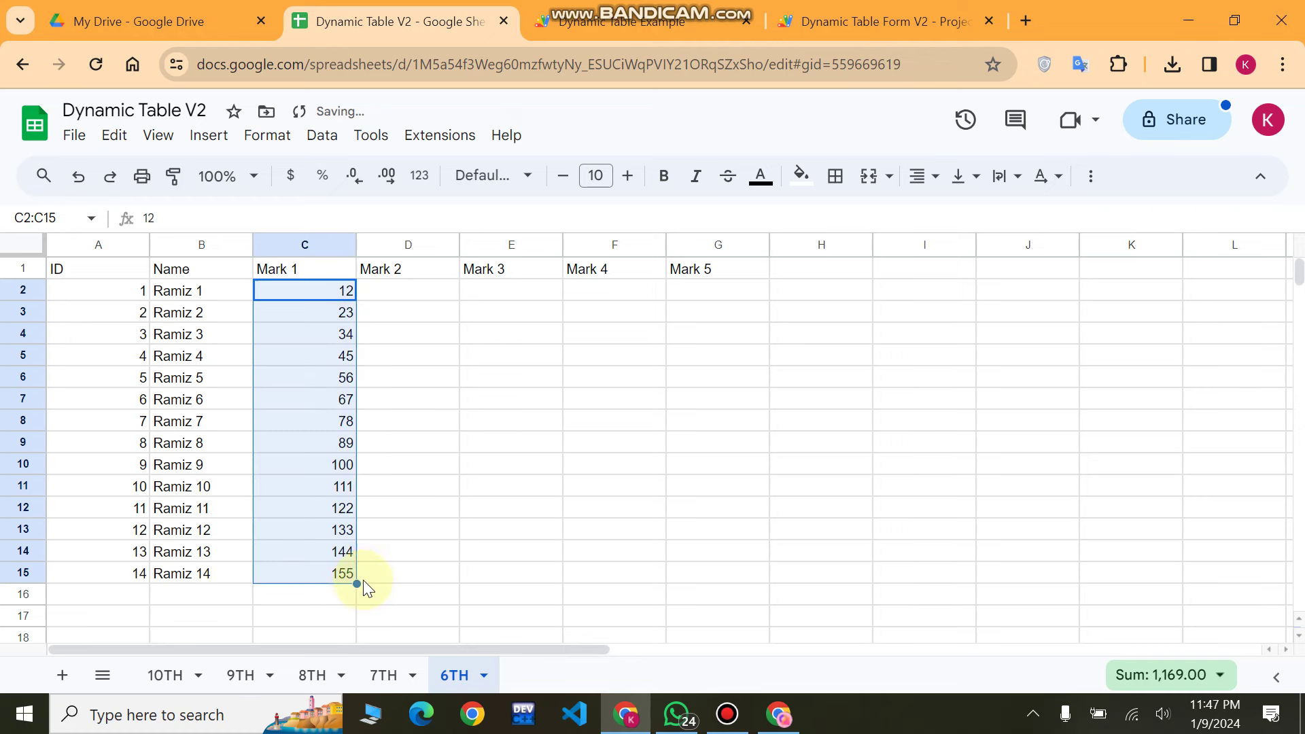
pyautogui.moveTo(357, 583); pyautogui.dragTo(705, 586)
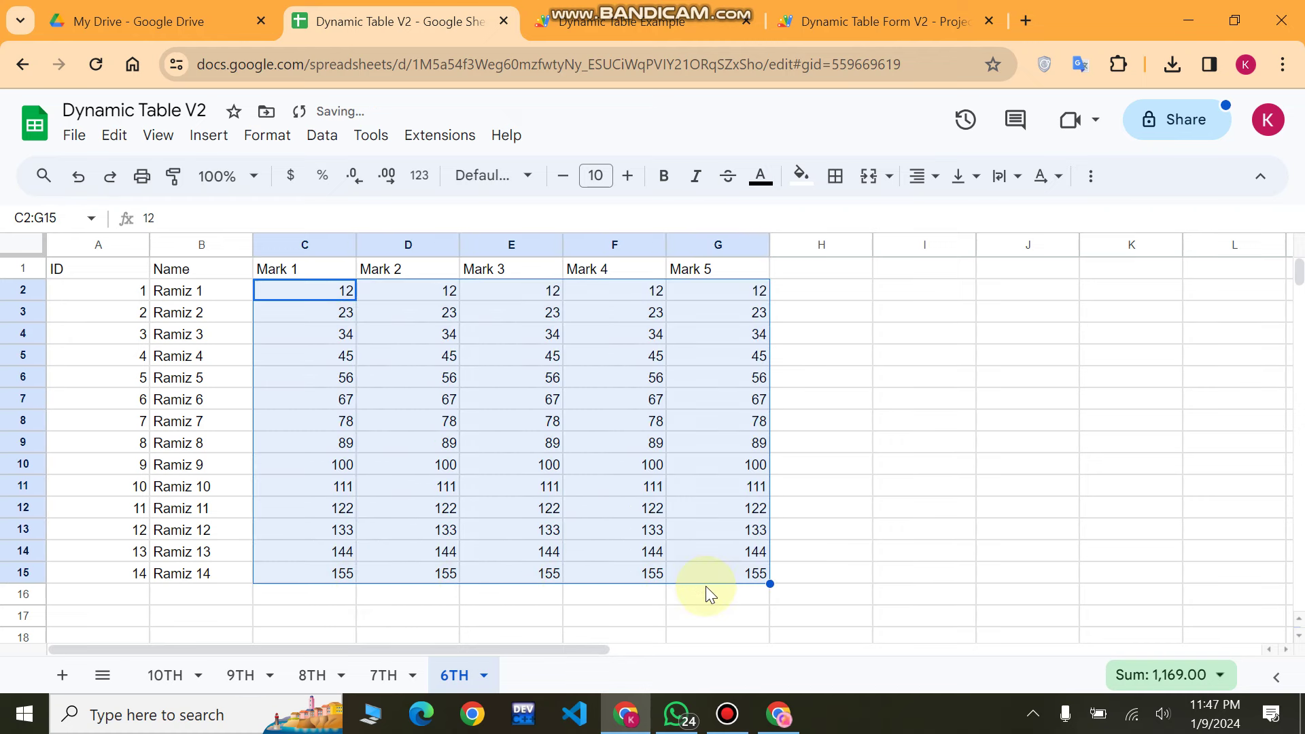
# Step: Copy the whole 6TH data table with Ctrl+A and Ctrl+C, then return to the web app
pyautogui.click(855, 531)
pyautogui.hotkey('ctrl', 'a')
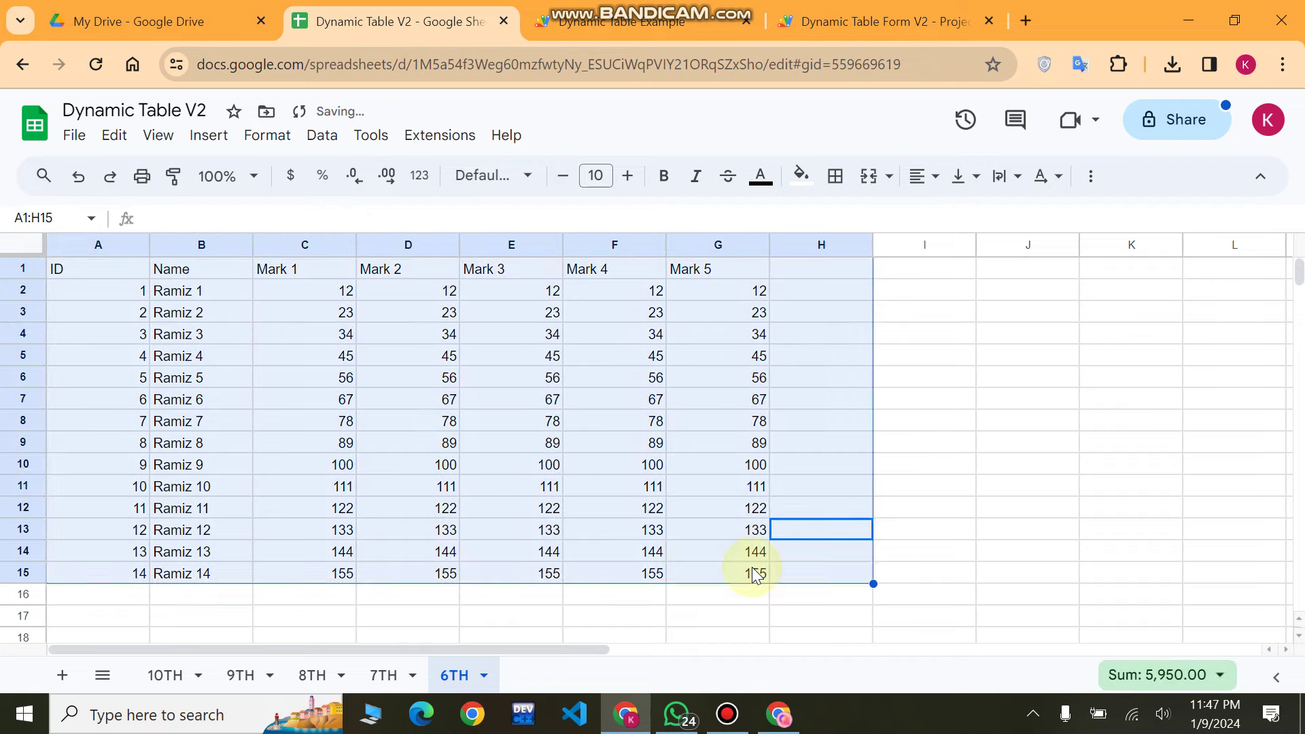
pyautogui.hotkey('ctrl', 'c')
pyautogui.click(947, 448)
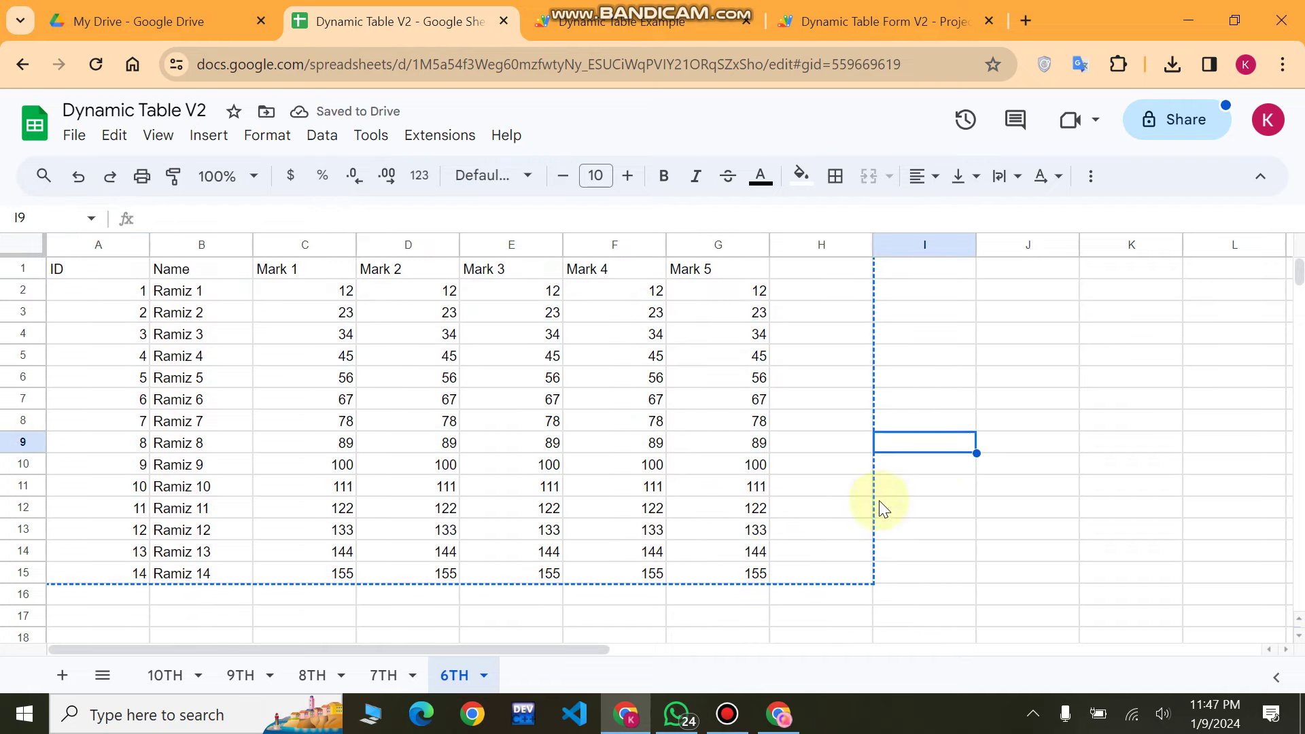
pyautogui.click(634, 8)
pyautogui.scroll(3, 278, 205)
# Step: Reload the web app and load the 6TH sheet's data into the table
pyautogui.click(217, 284)
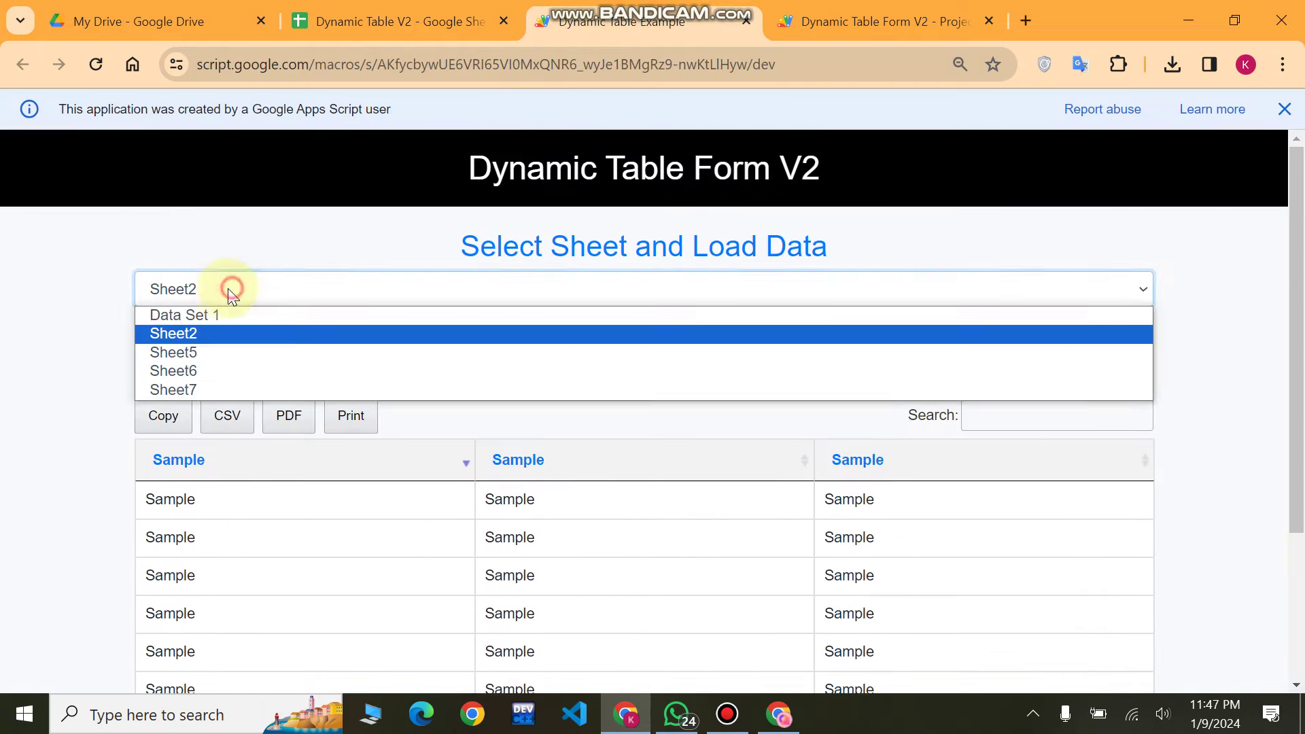
pyautogui.click(102, 99)
pyautogui.click(94, 61)
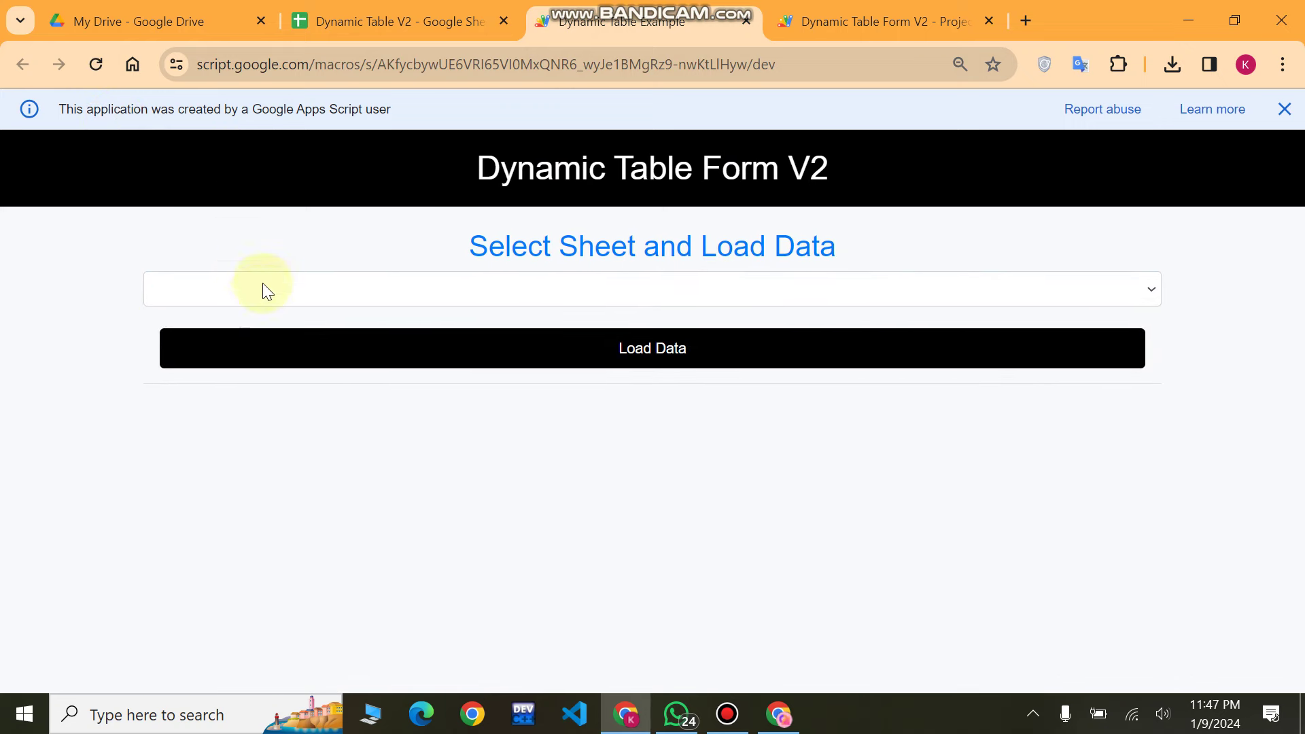
pyautogui.click(266, 289)
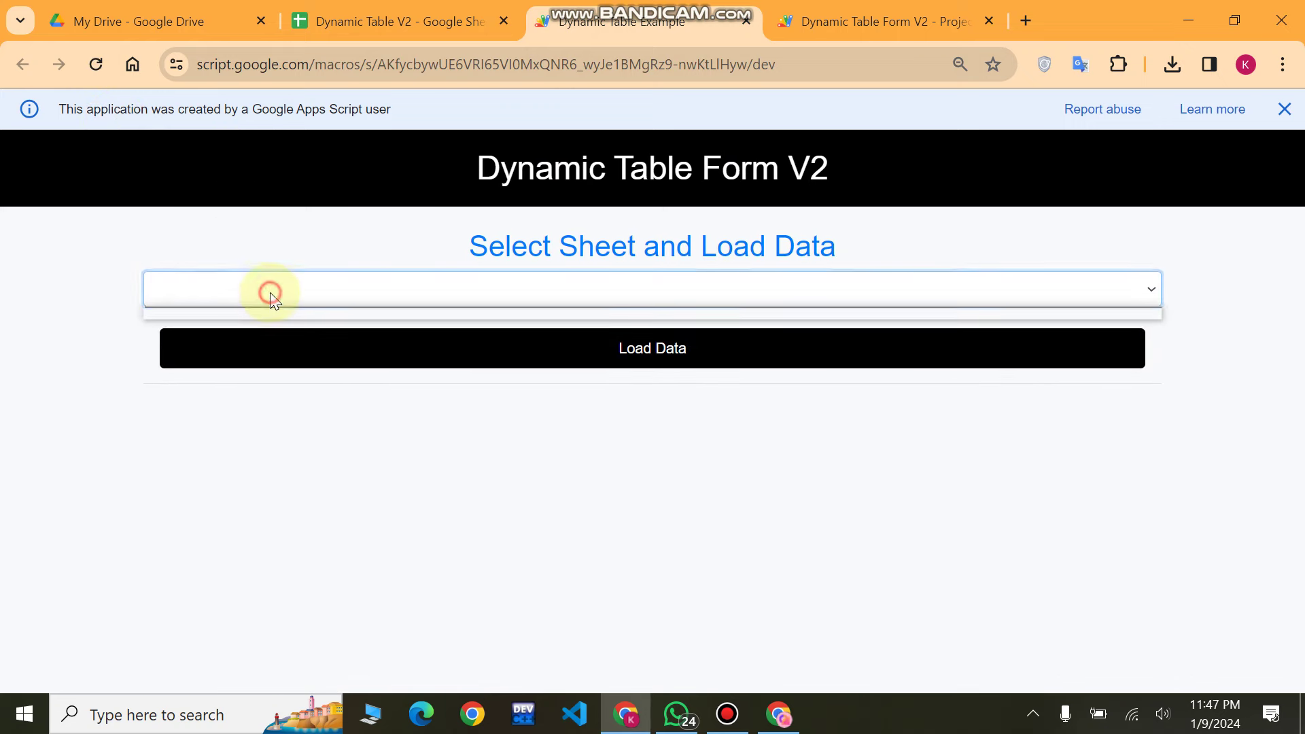
pyautogui.click(177, 387)
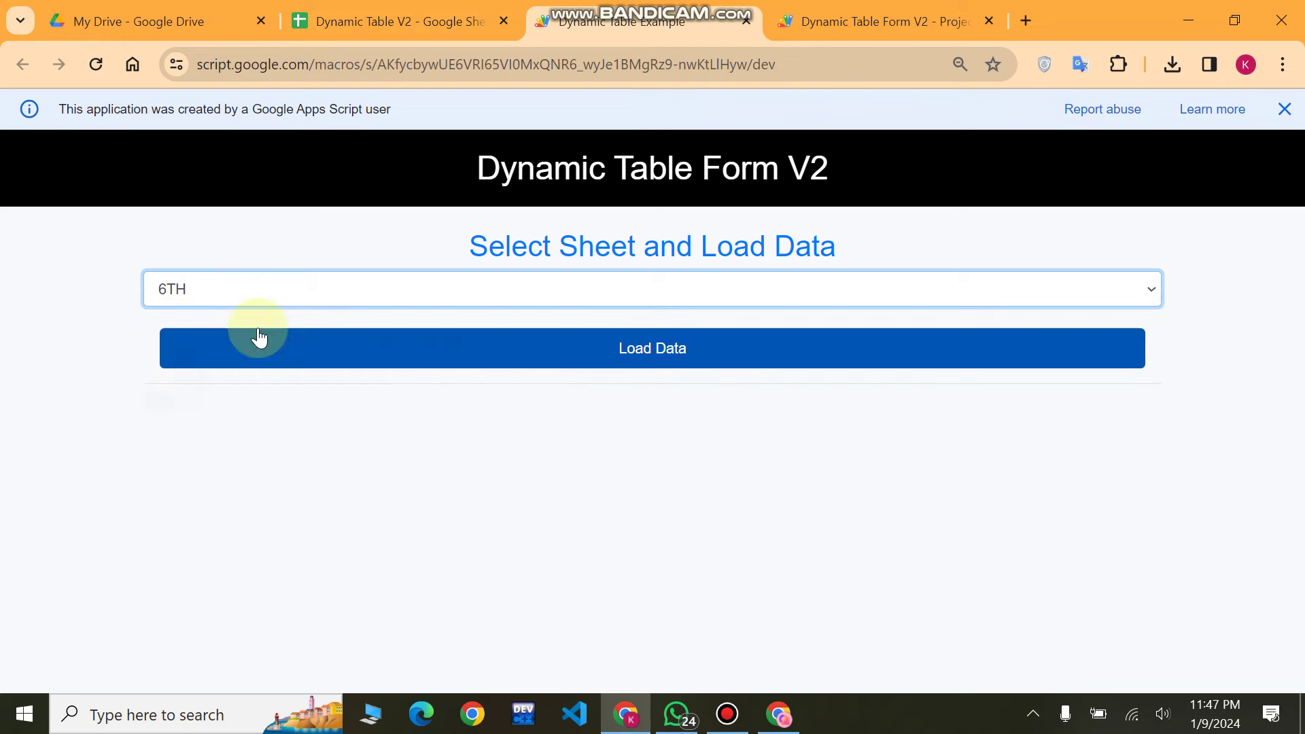
pyautogui.click(577, 367)
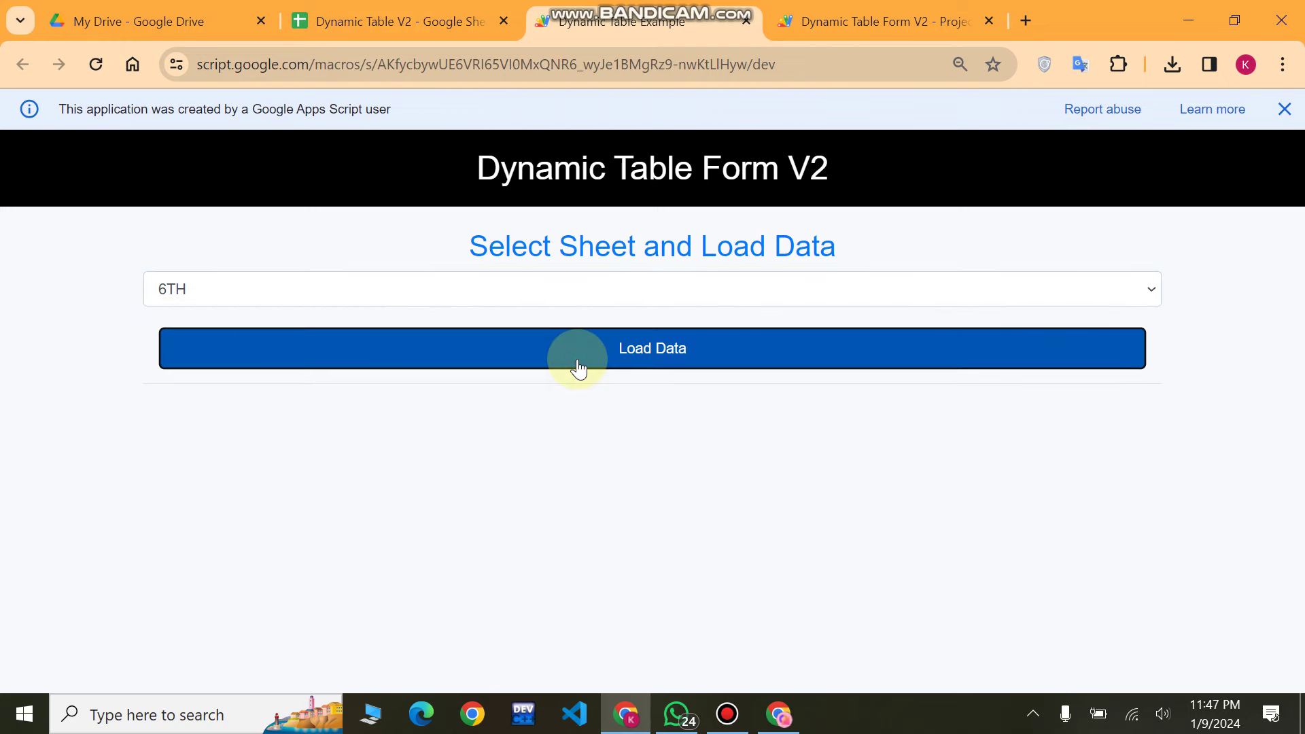
# Step: Scroll through the 6TH table's 14 rows of marks, keeping 6TH selected
pyautogui.scroll(-3, 582, 367)
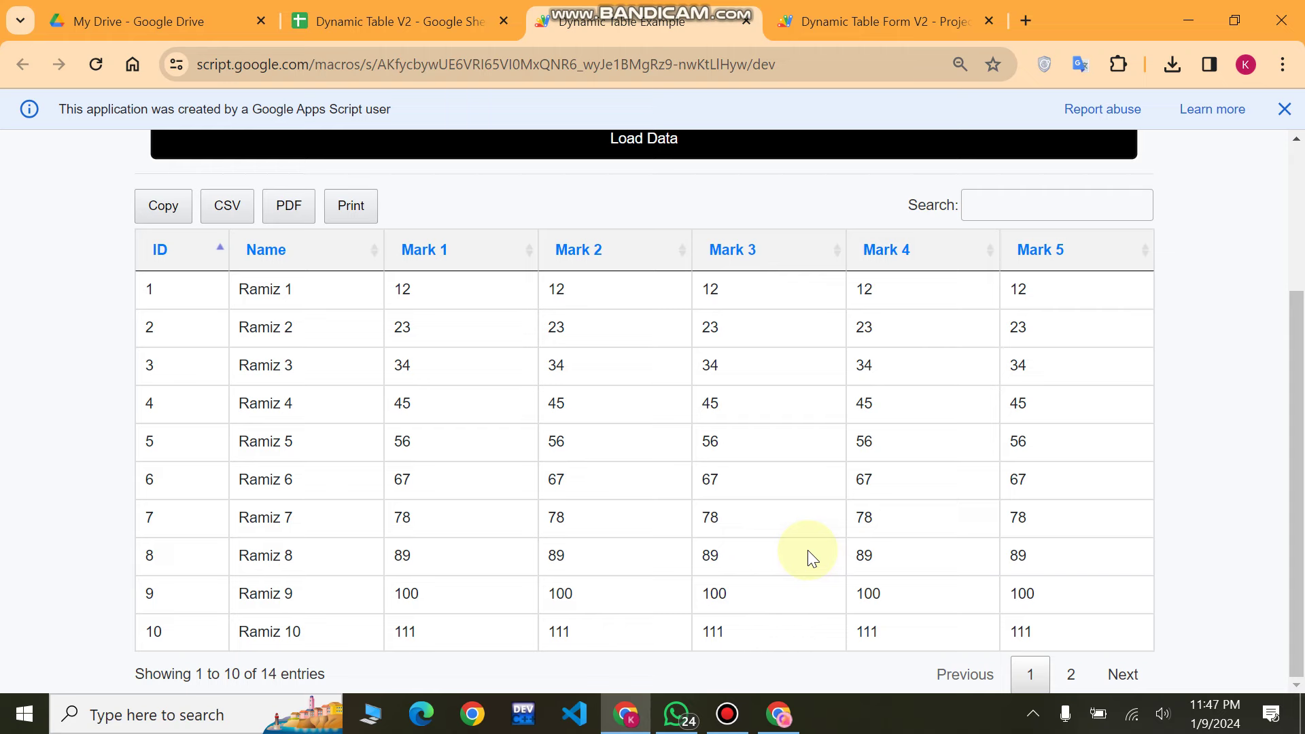
pyautogui.scroll(3, 915, 509)
pyautogui.click(172, 286)
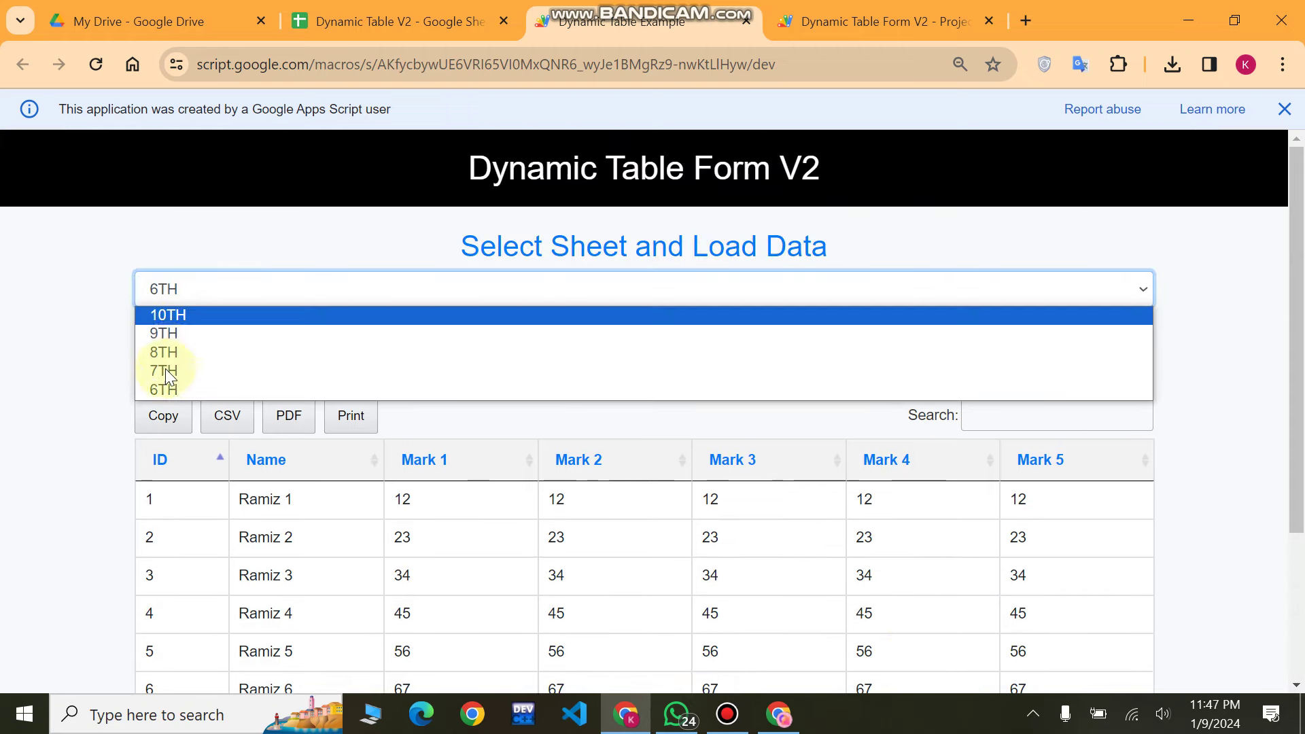
pyautogui.click(72, 316)
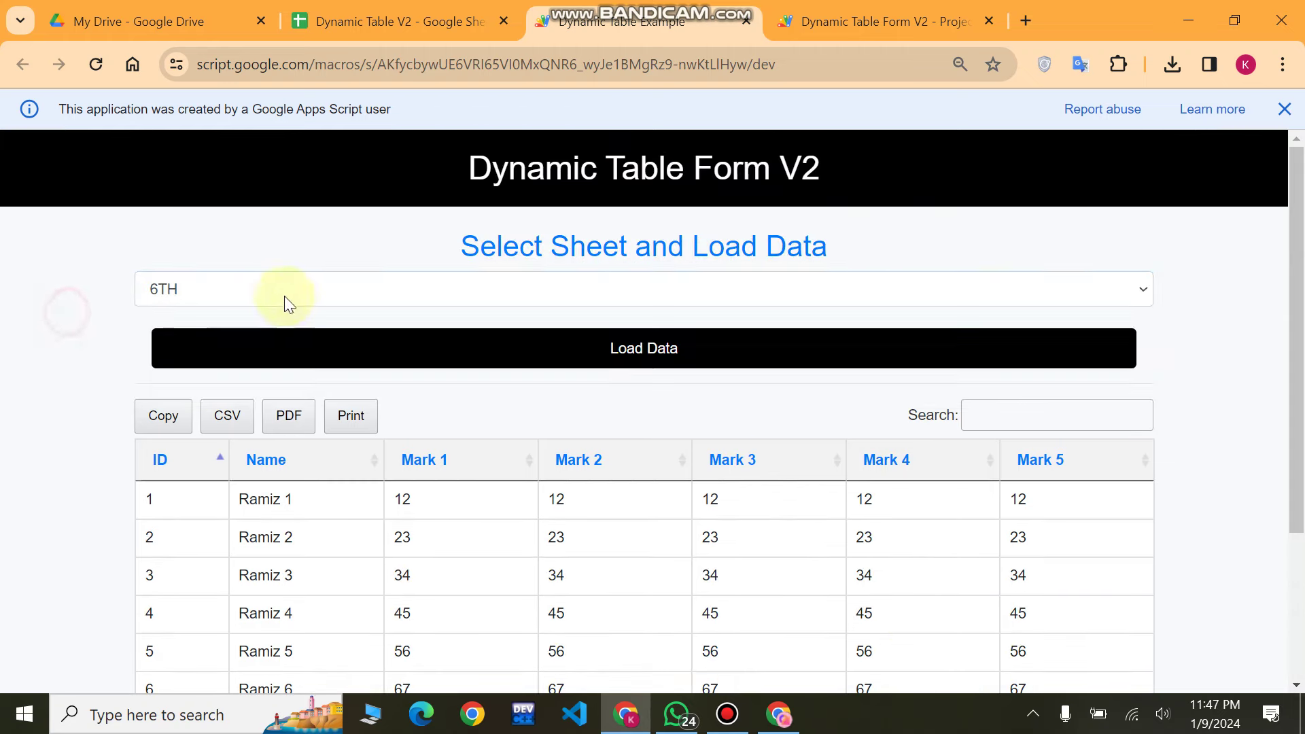
pyautogui.scroll(-3, 438, 280)
pyautogui.scroll(1, 712, 378)
# Step: Download the 6TH table as a PDF and preview, then cancel, its print view
pyautogui.scroll(2, 712, 378)
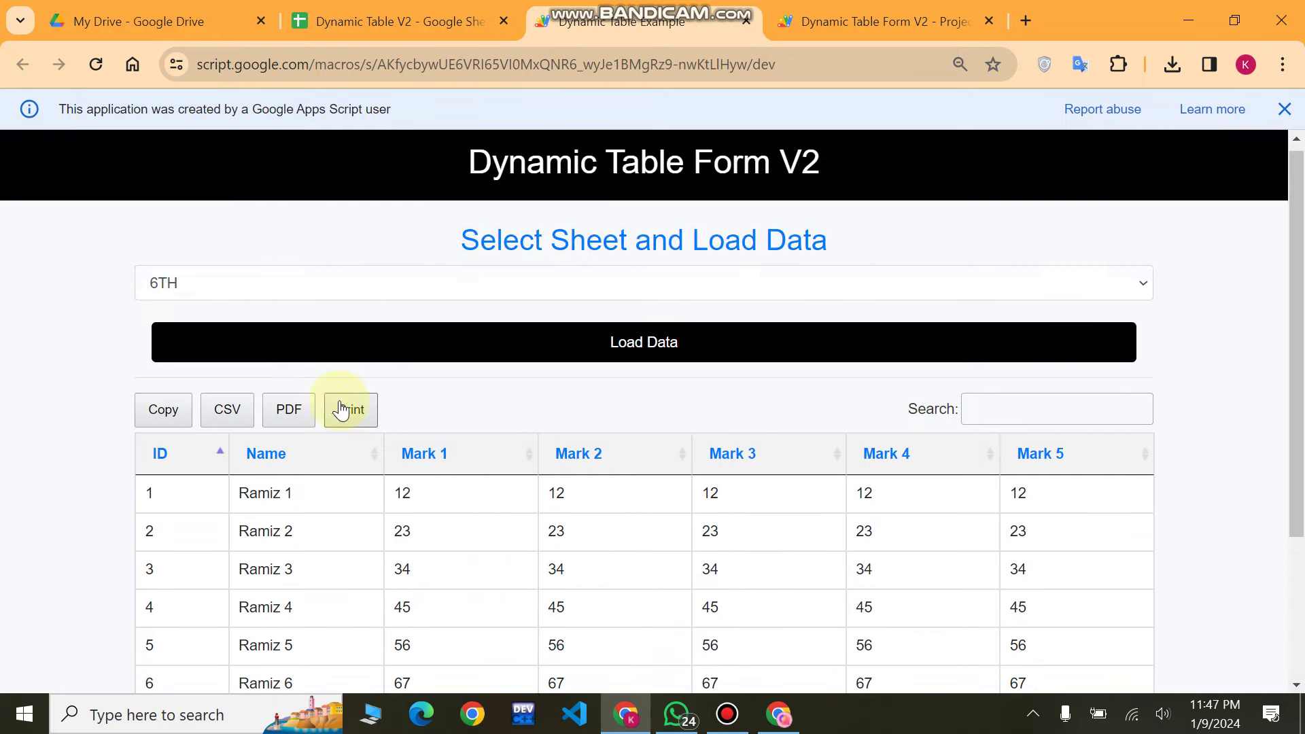
pyautogui.click(285, 407)
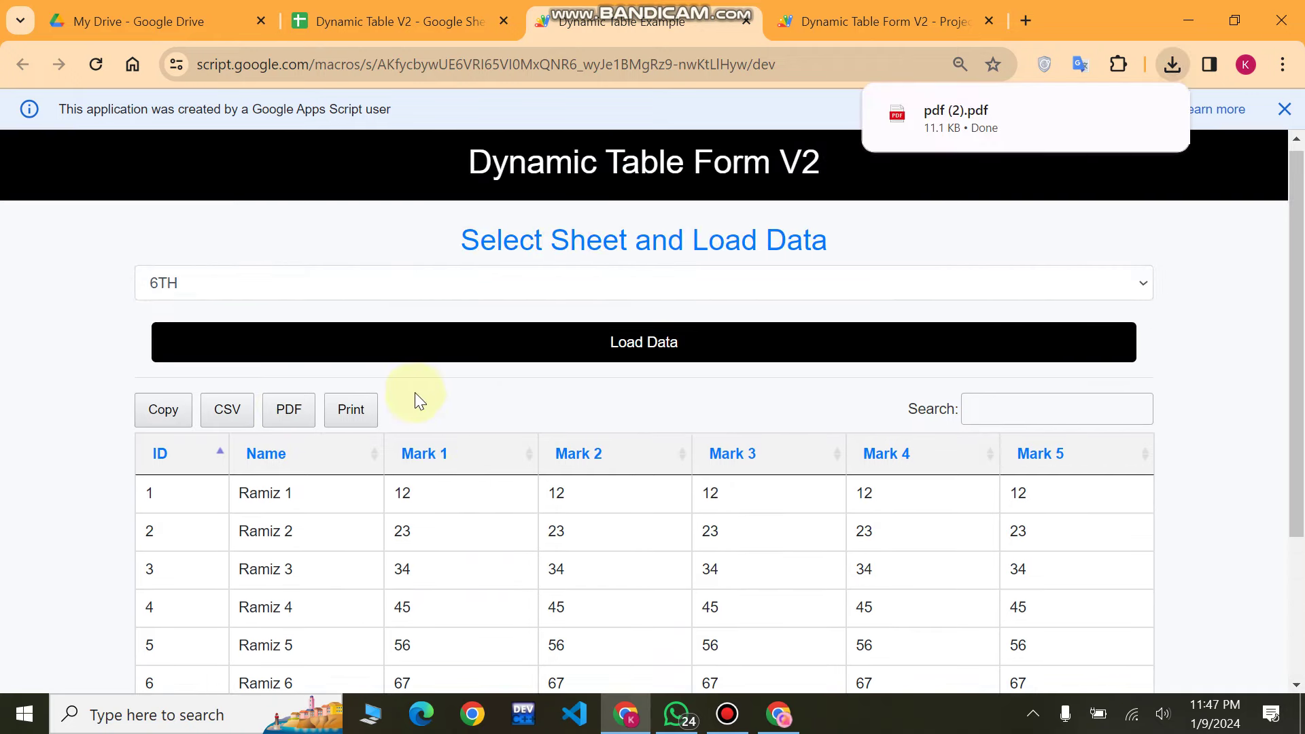
pyautogui.click(343, 407)
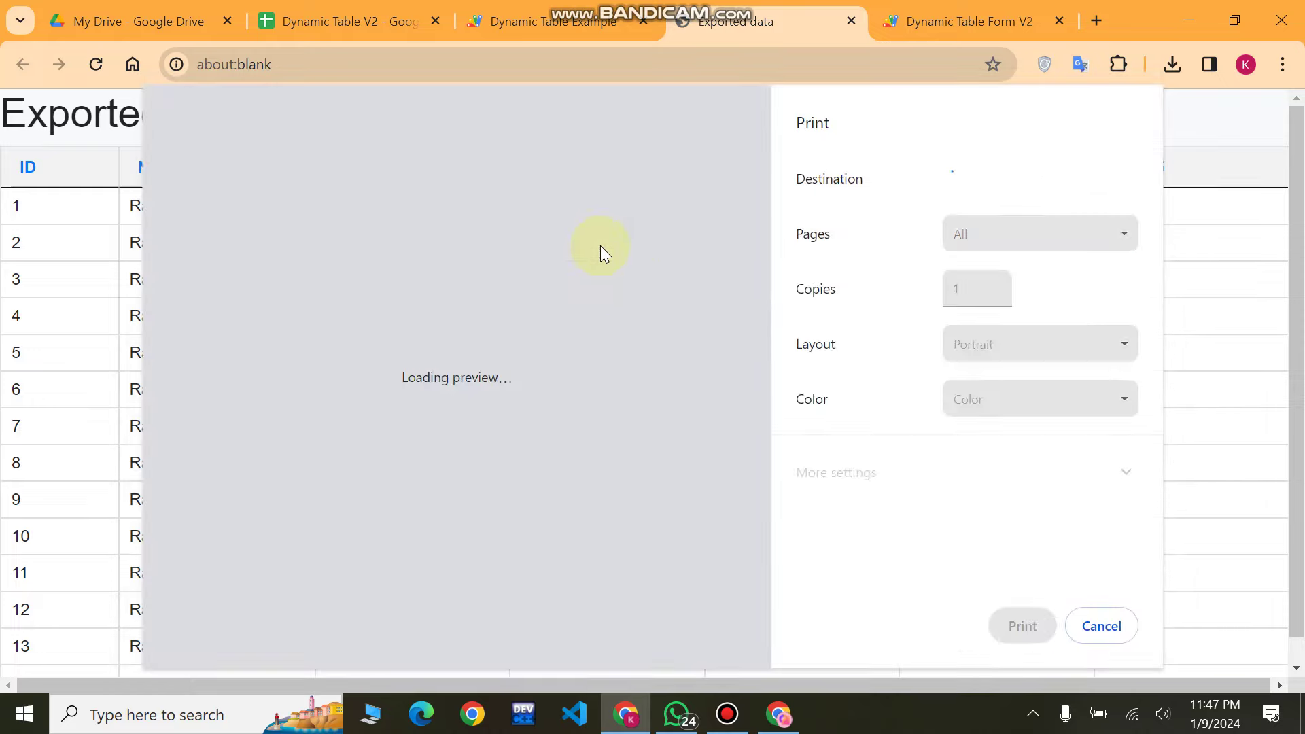
pyautogui.click(1099, 626)
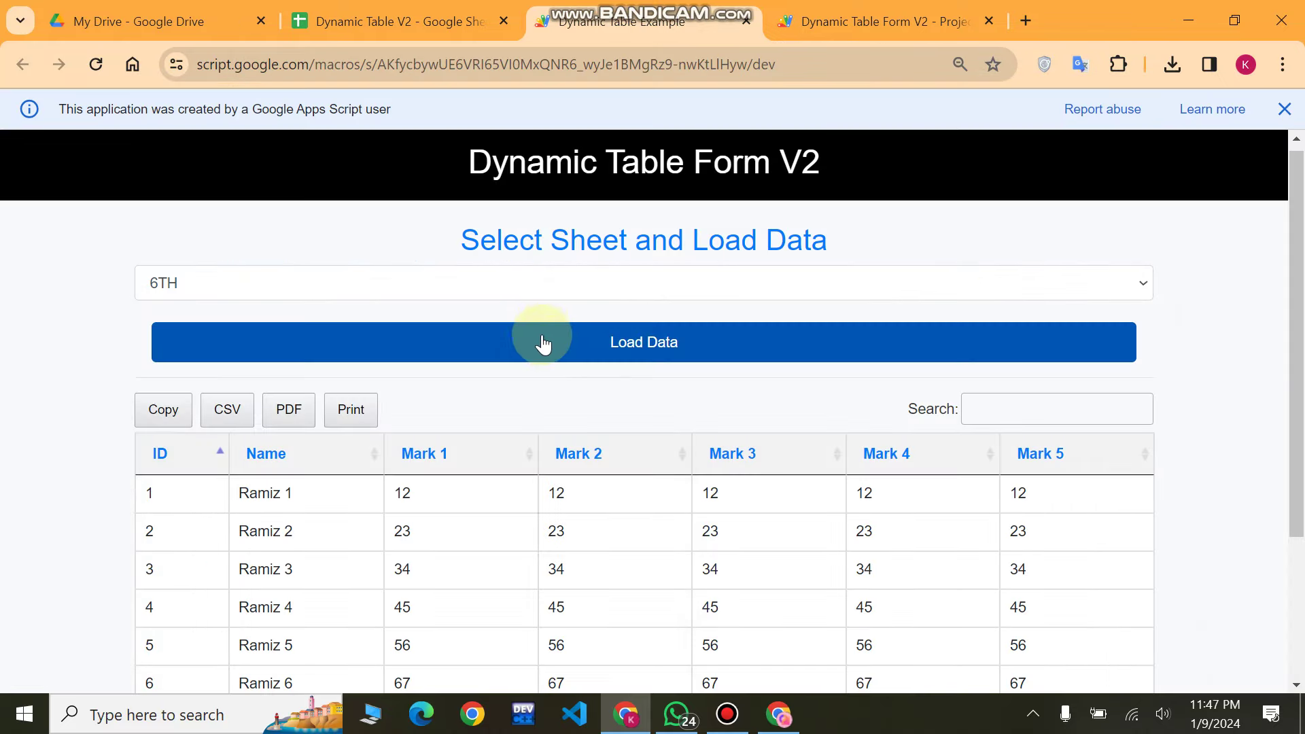
# Step: Download the table as a CSV, check the downloads, and copy its 14 rows
pyautogui.click(226, 412)
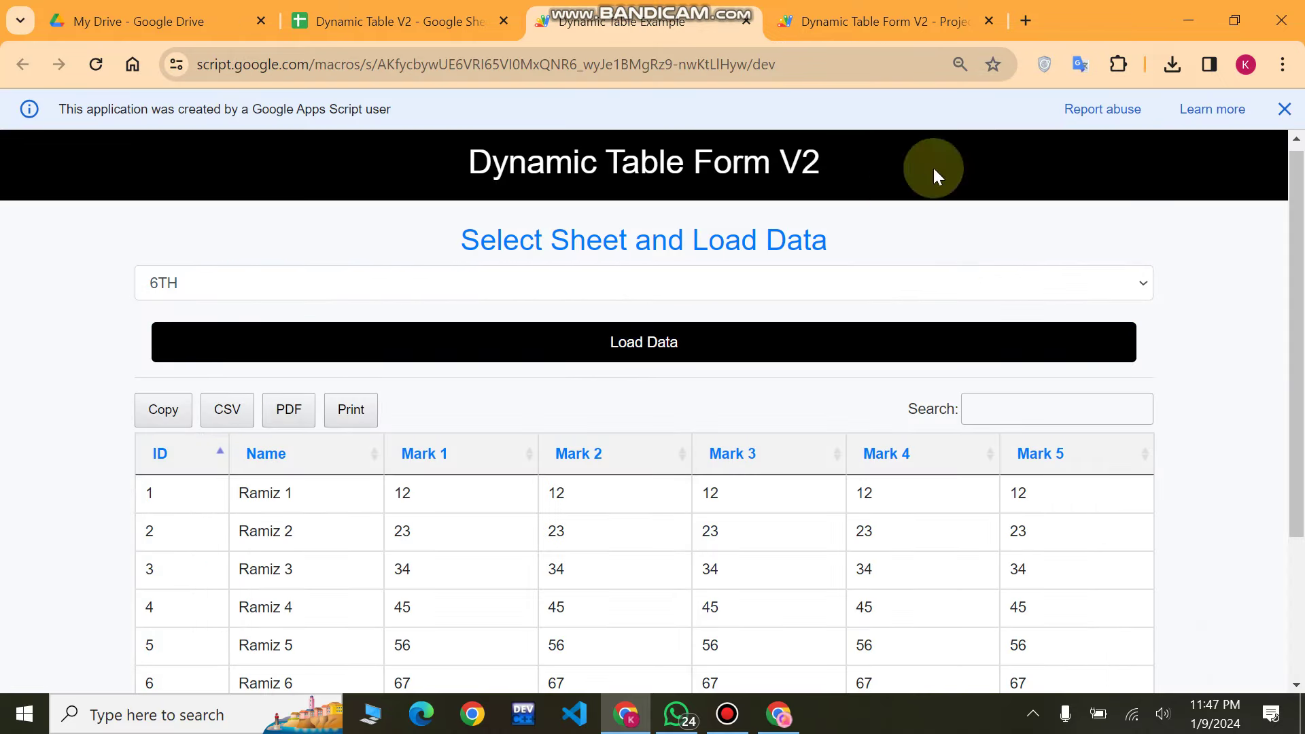
pyautogui.click(1172, 74)
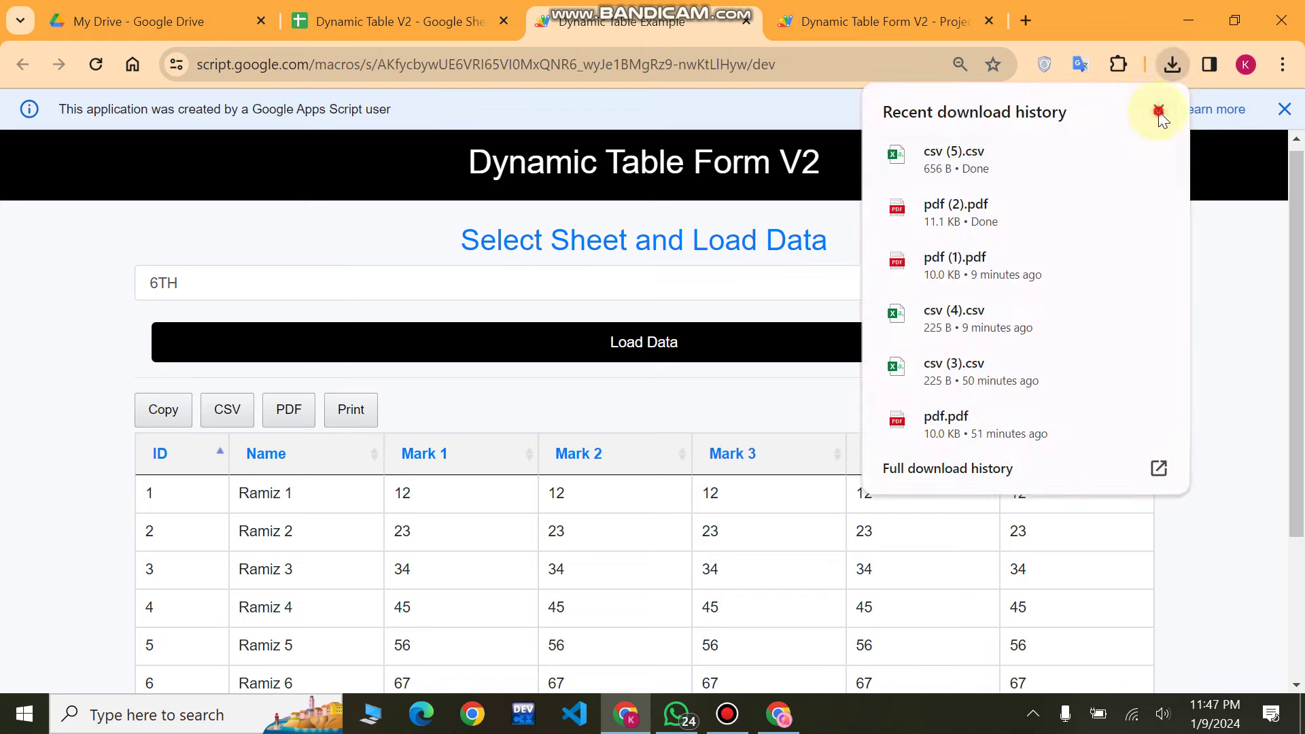
pyautogui.click(162, 408)
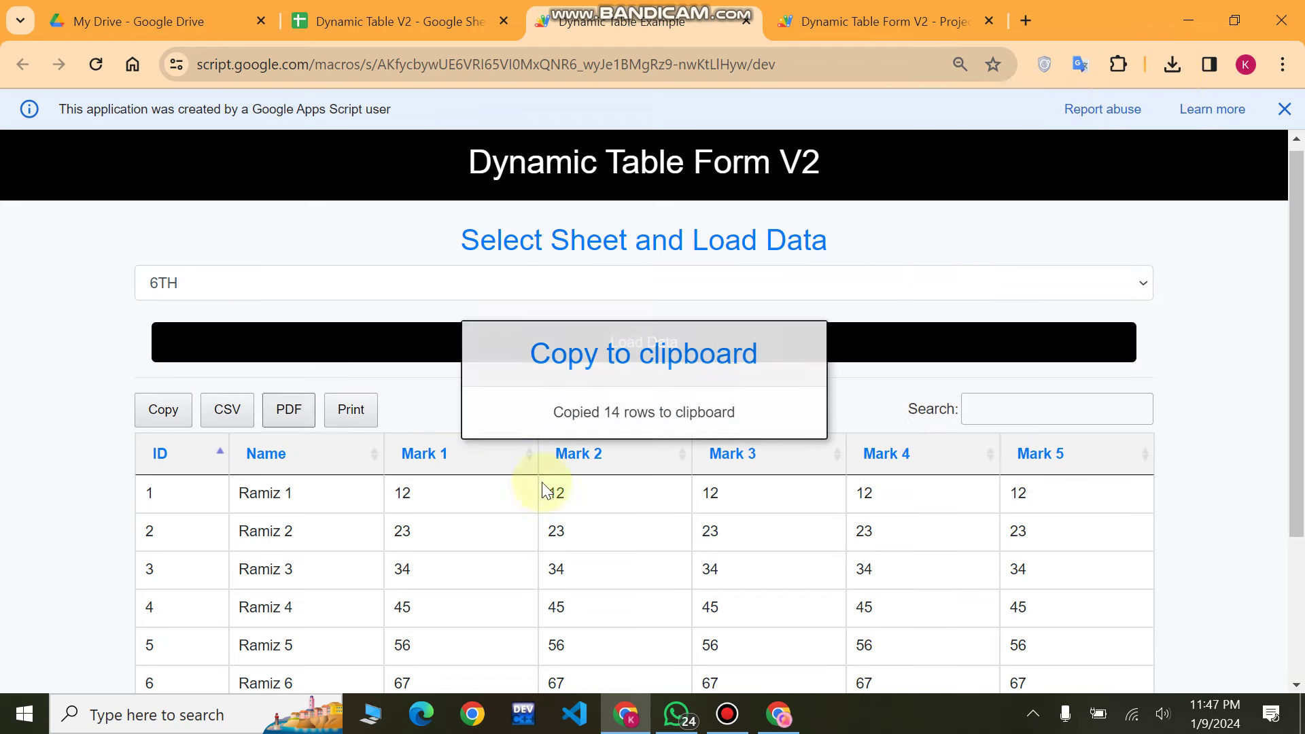
pyautogui.click(263, 10)
# Step: Paste the copied table into cell A1 of the empty 7TH sheet
pyautogui.click(394, 19)
pyautogui.click(387, 676)
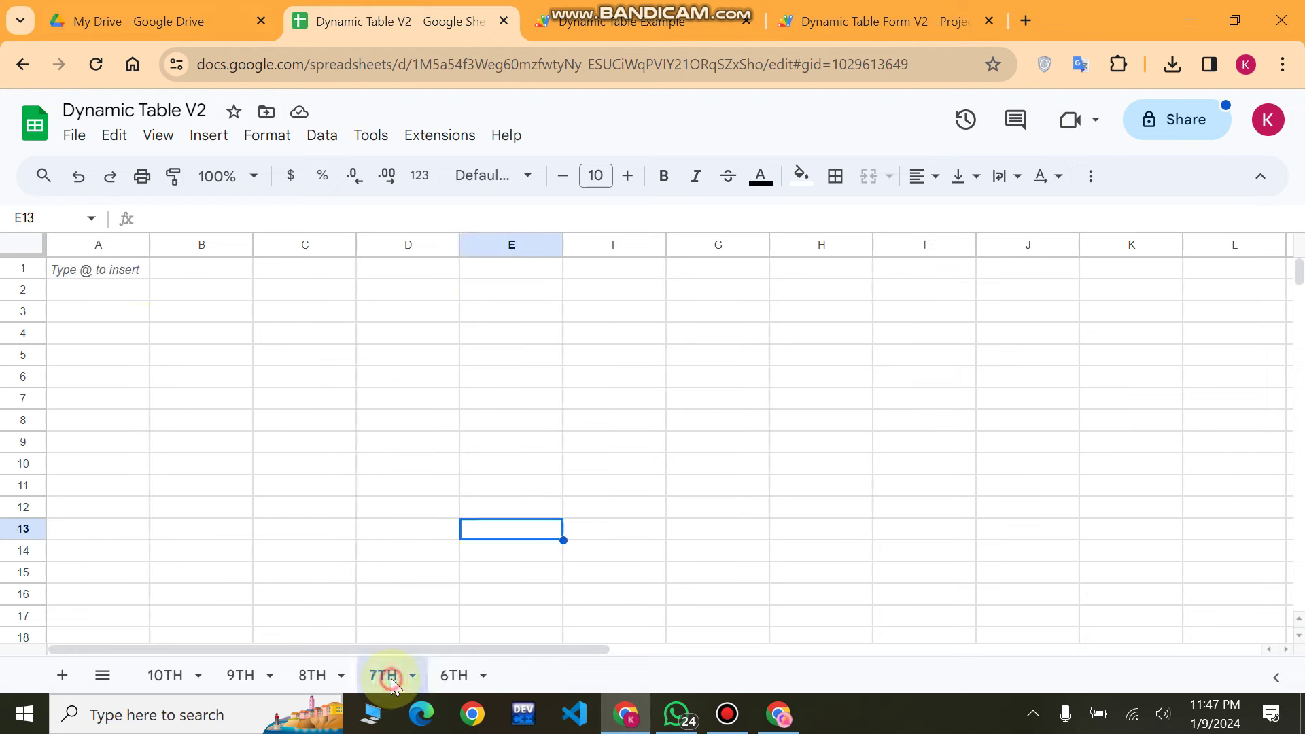
pyautogui.click(117, 294)
pyautogui.click(101, 271)
pyautogui.hotkey('ctrl', 'v')
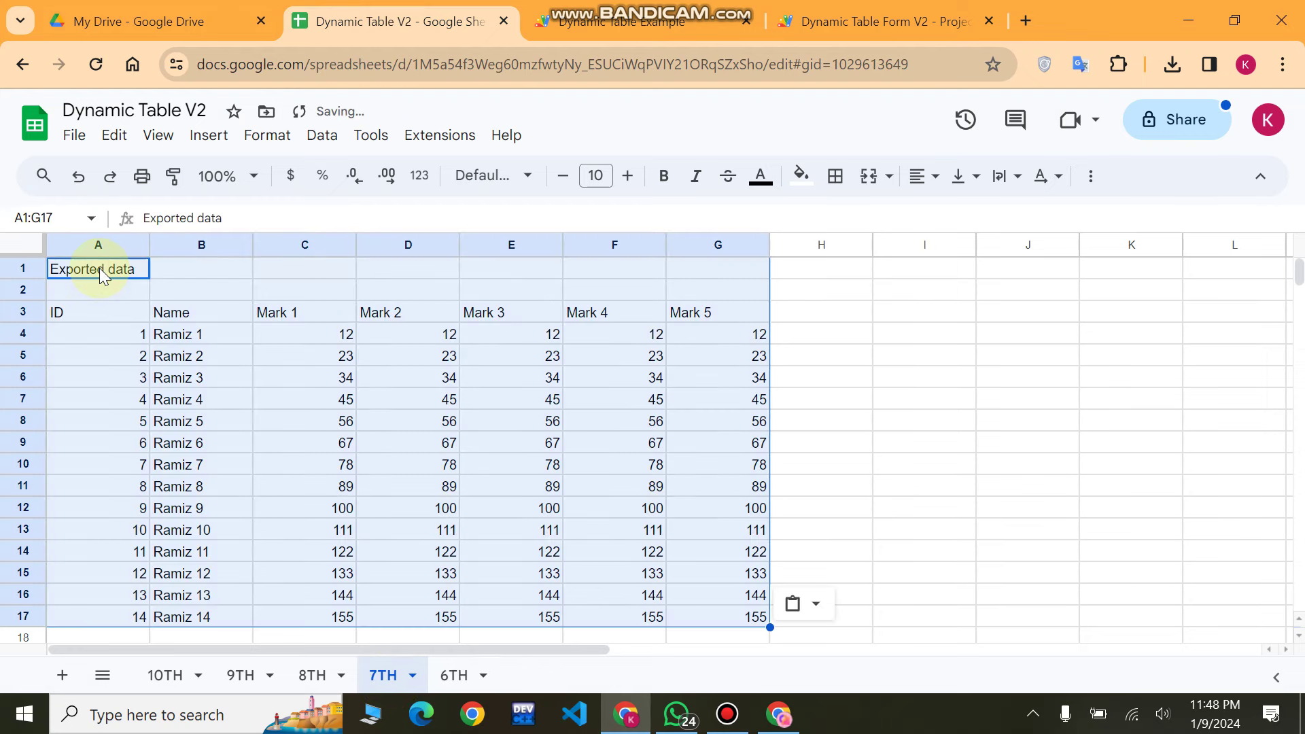
pyautogui.click(904, 399)
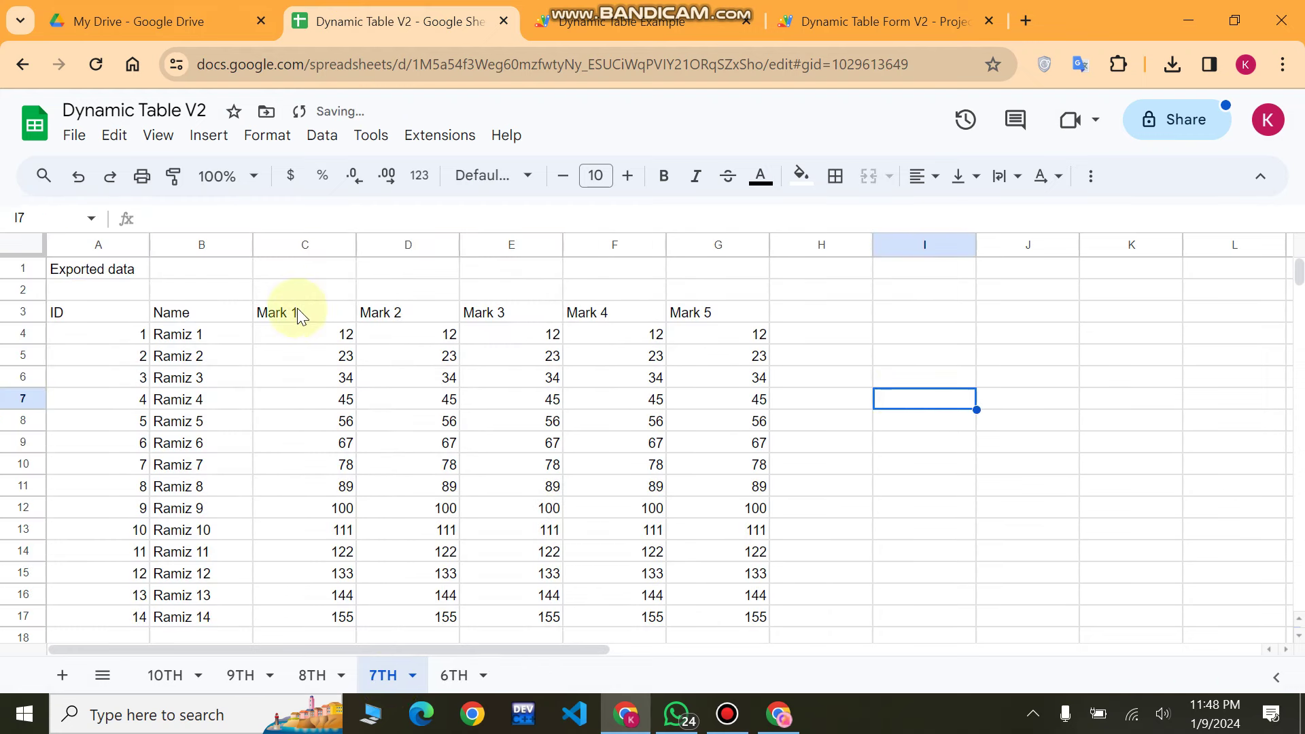
# Step: Delete the title and blank rows 1–2 so the headers start in row 1
pyautogui.moveTo(185, 293); pyautogui.dragTo(105, 272)
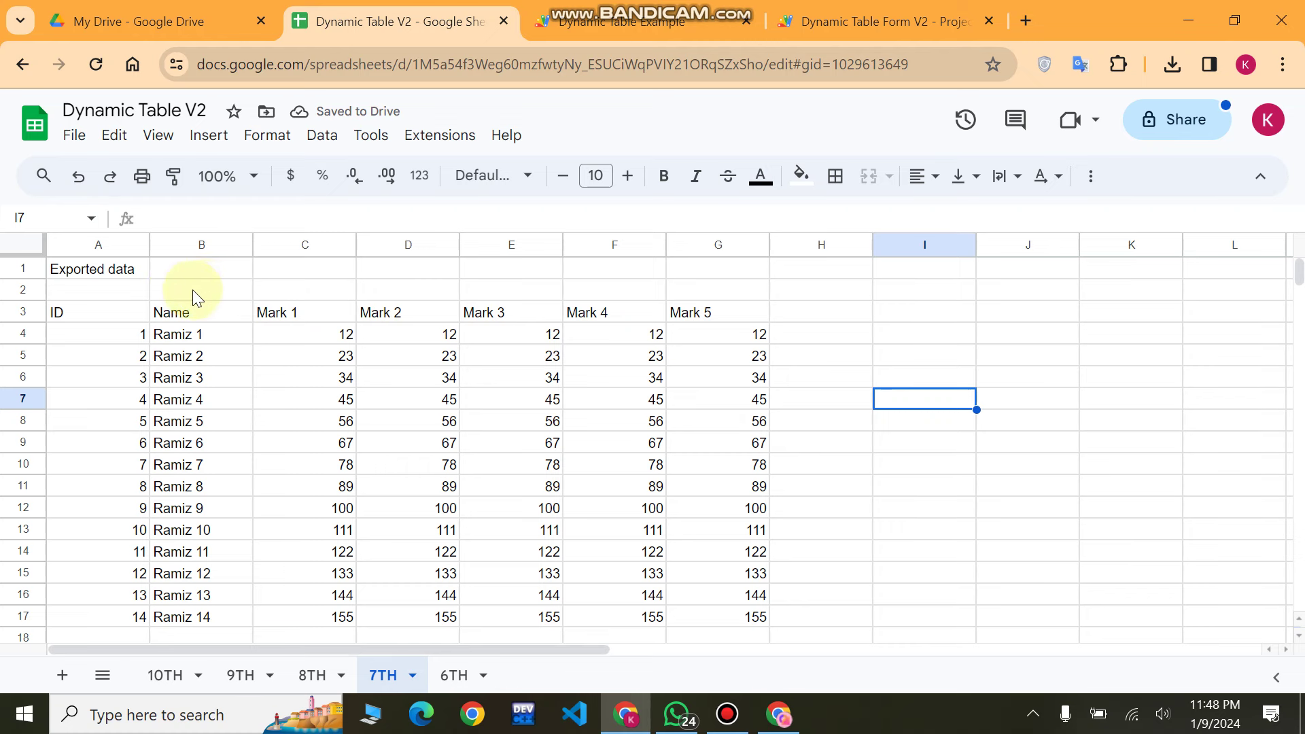
pyautogui.rightClick(104, 269)
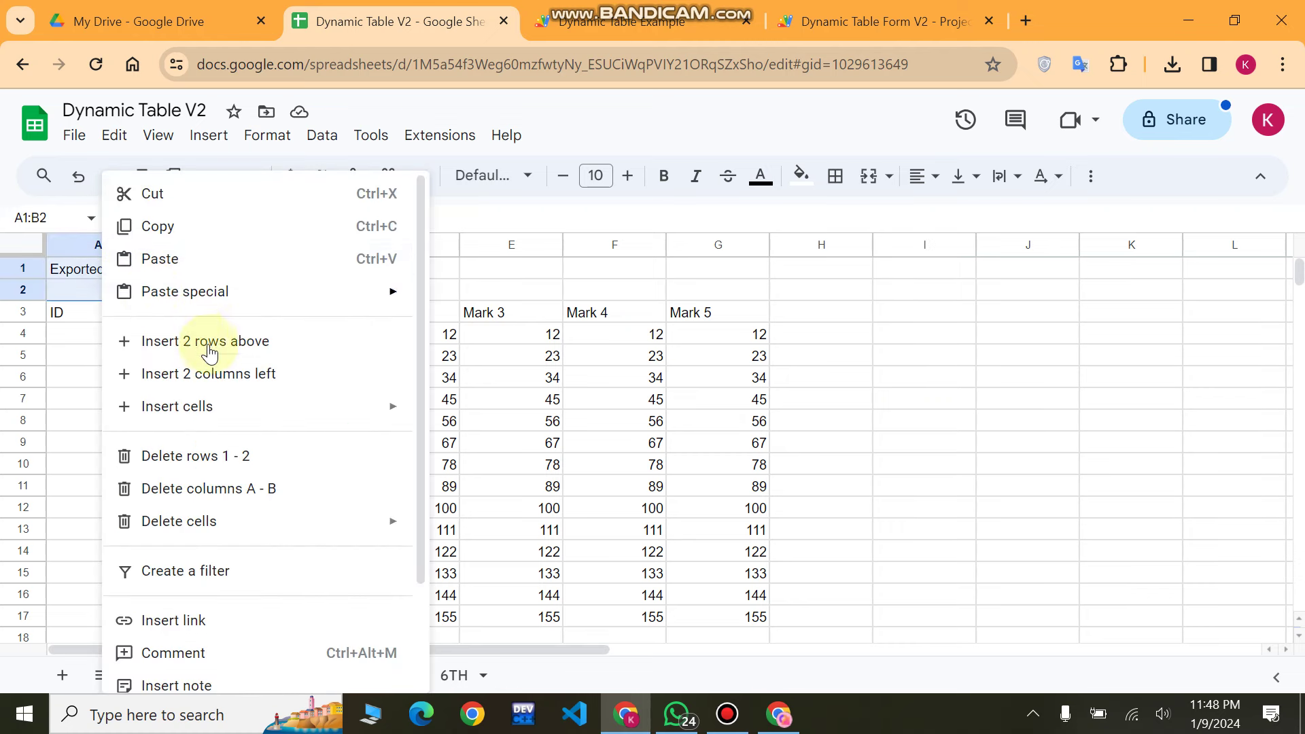
pyautogui.click(232, 454)
pyautogui.click(373, 441)
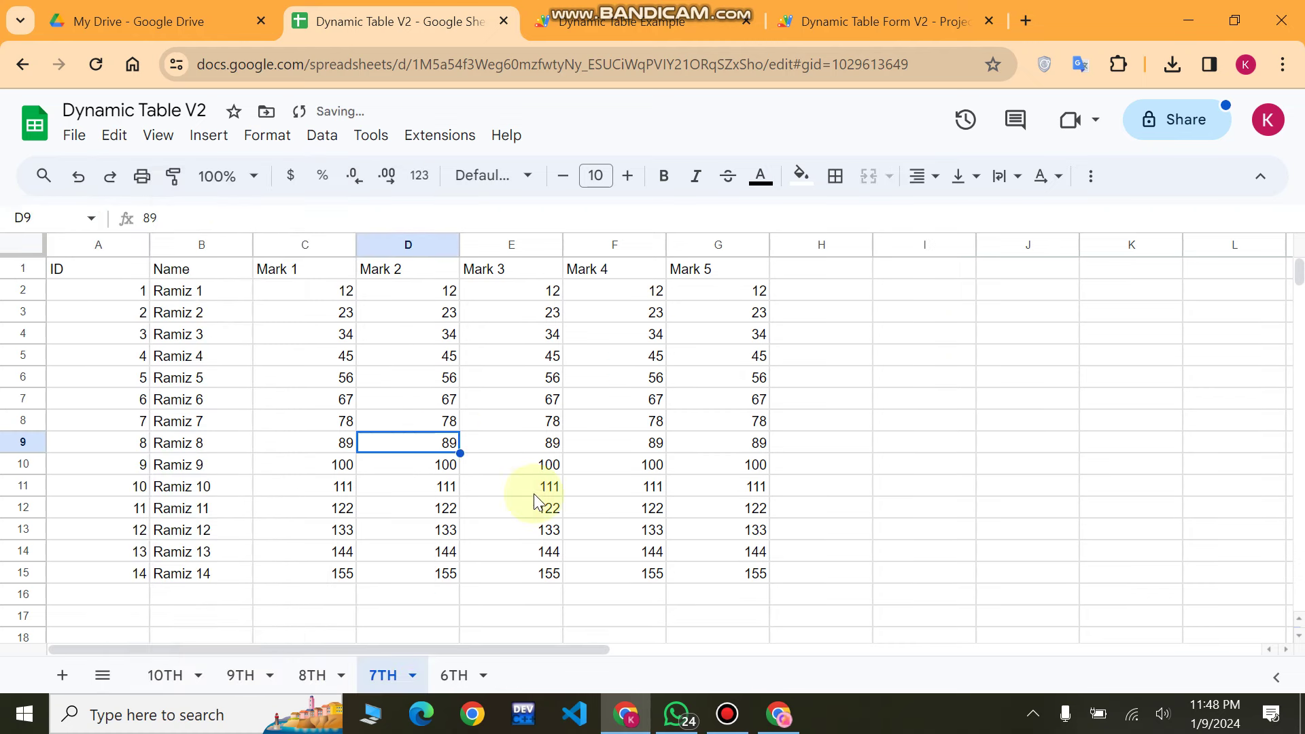
pyautogui.click(754, 14)
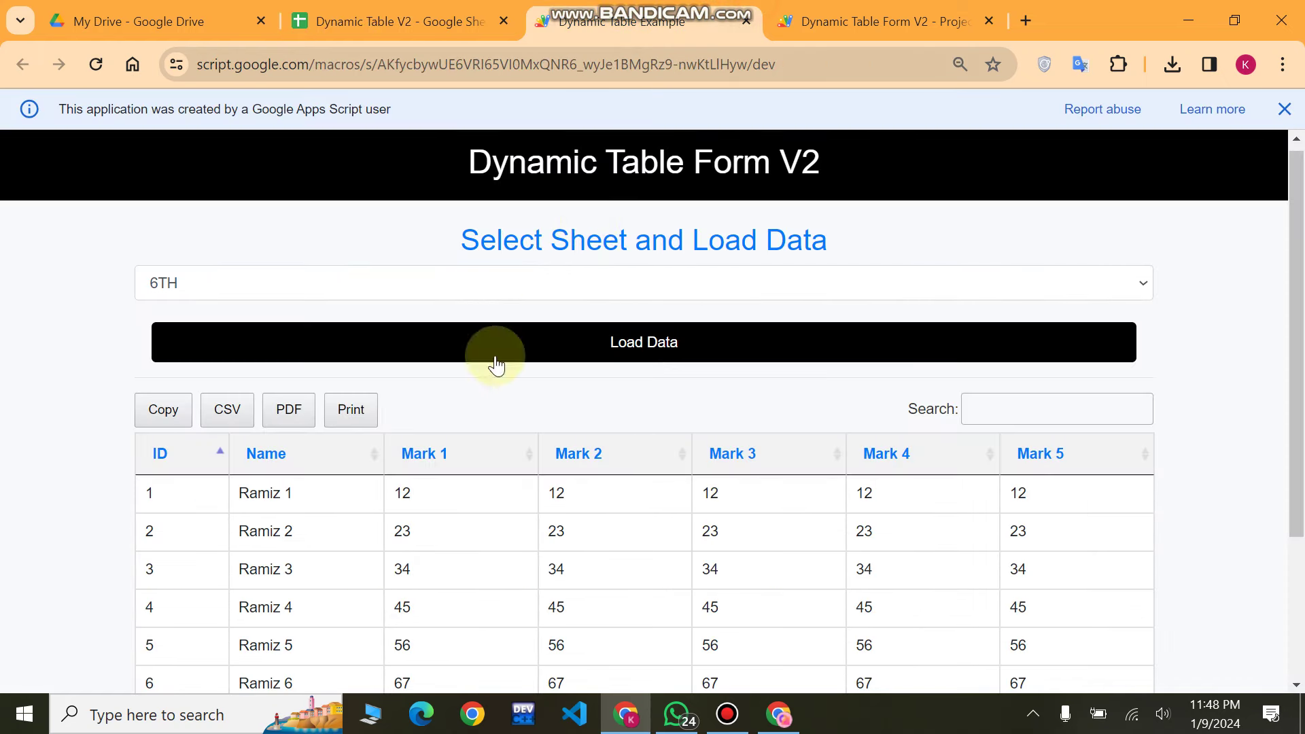
# Step: Load the 7TH sheet's data into the web app table and scroll through it
pyautogui.click(217, 292)
pyautogui.click(216, 374)
pyautogui.click(442, 343)
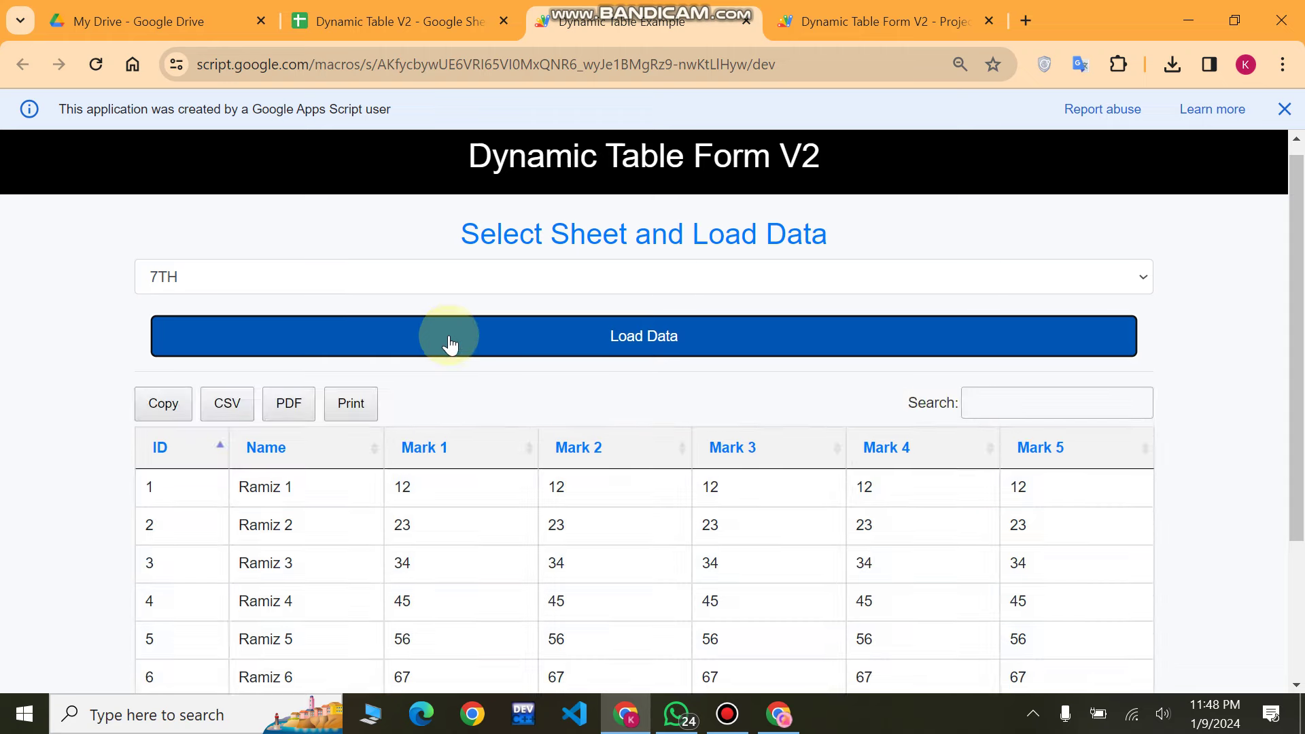
pyautogui.scroll(-2, 381, 357)
pyautogui.scroll(-1, 861, 416)
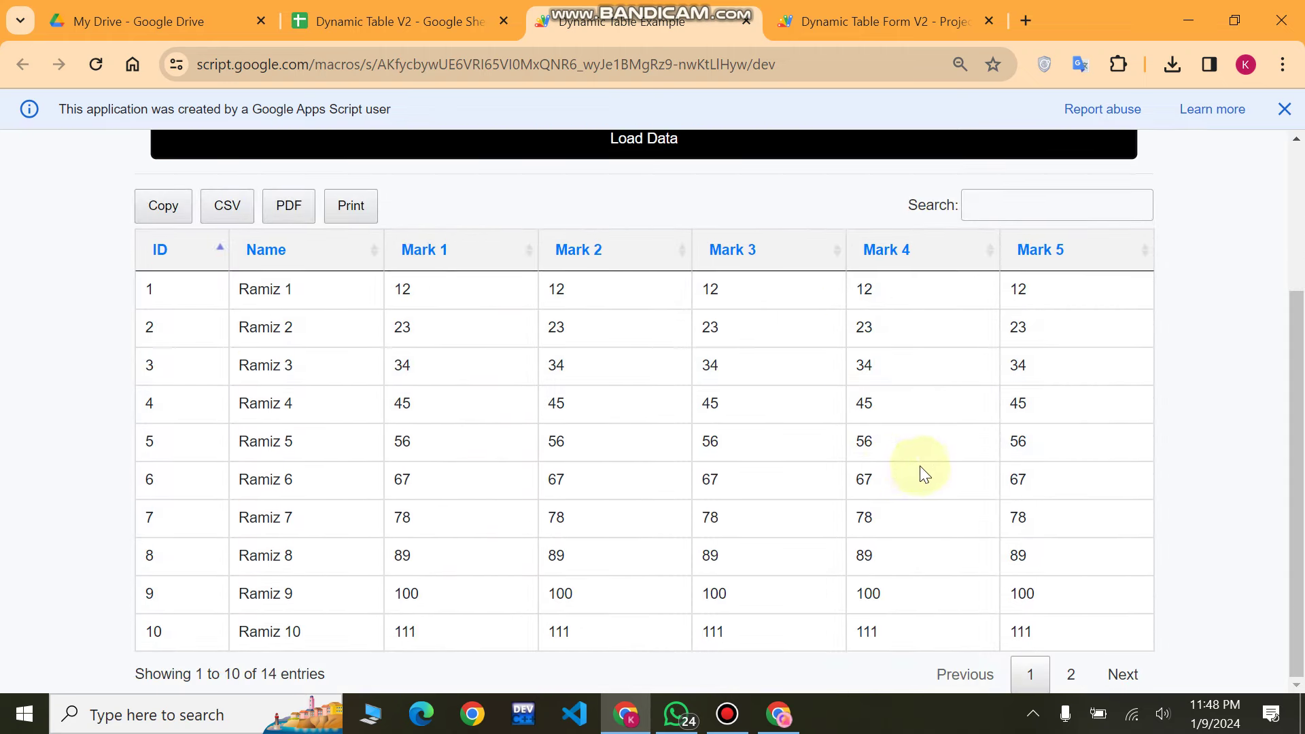
pyautogui.scroll(3, 920, 466)
# Step: Load the 8TH sheet and confirm the table shows no data
pyautogui.click(218, 289)
pyautogui.click(210, 352)
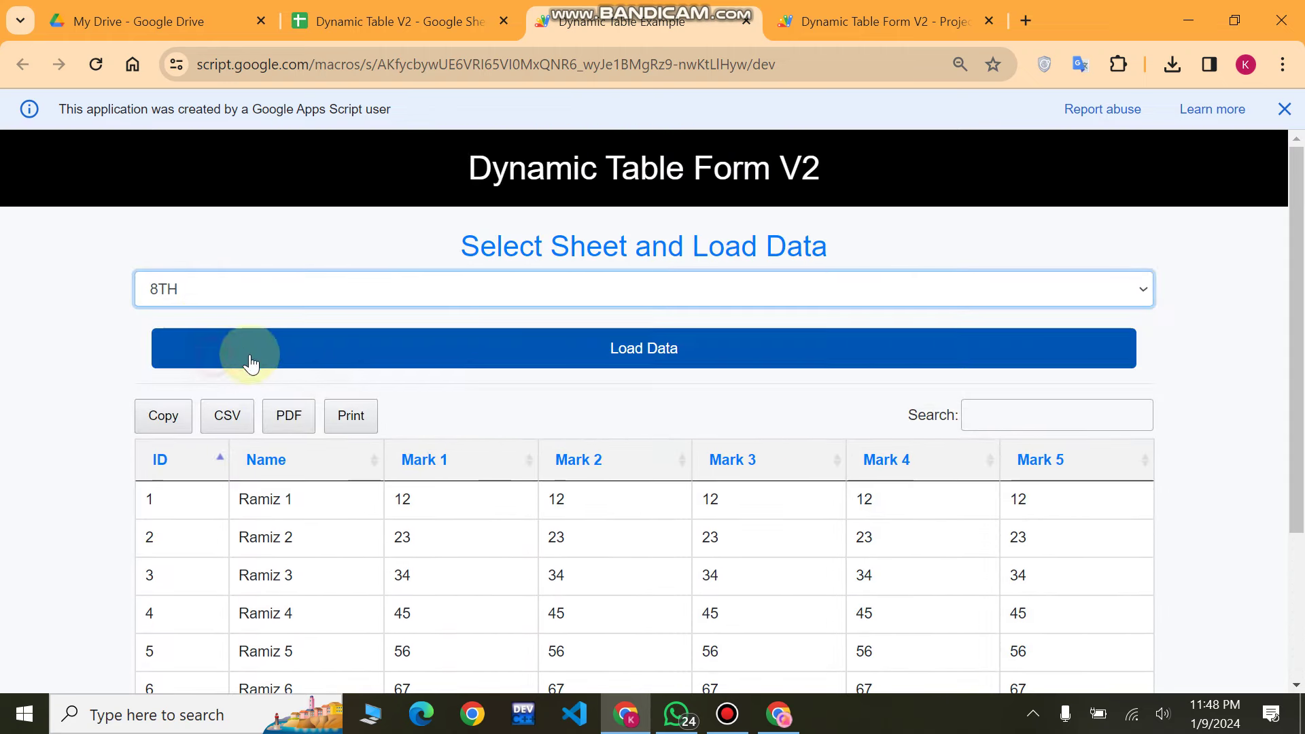
pyautogui.click(331, 353)
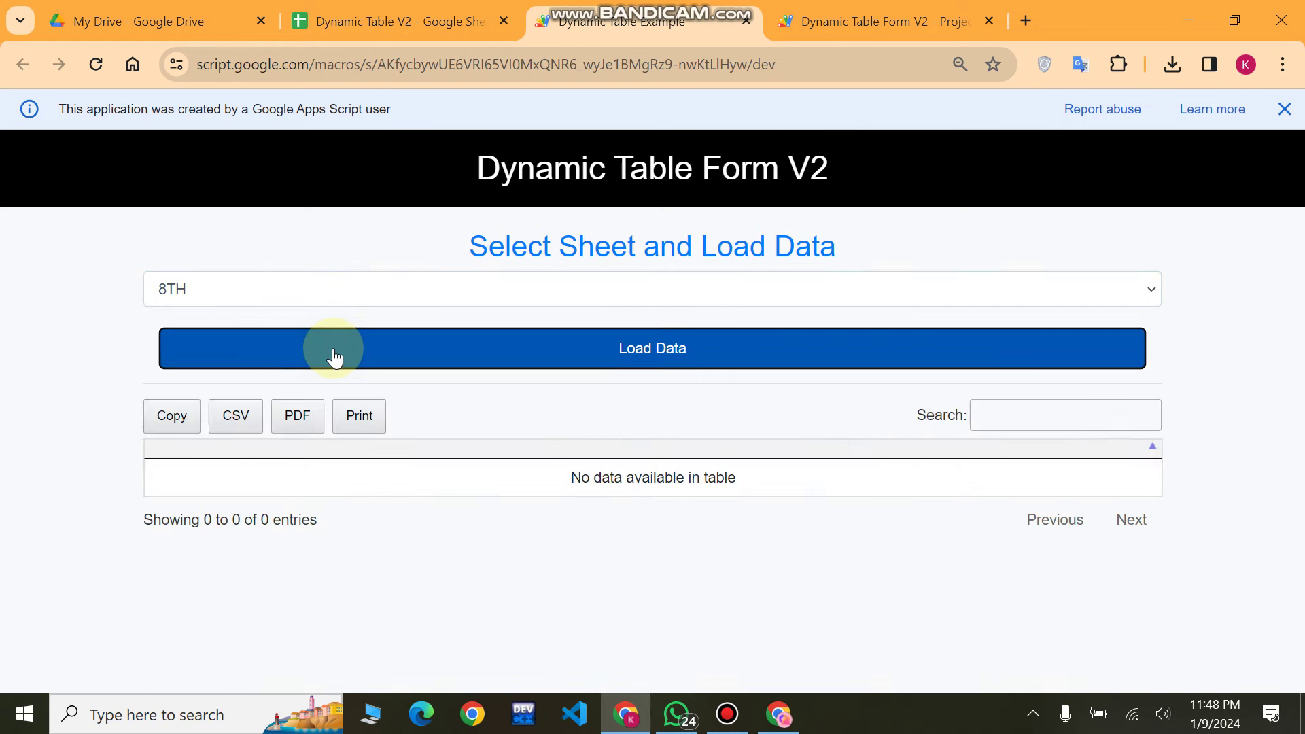
pyautogui.moveTo(544, 471); pyautogui.dragTo(763, 478)
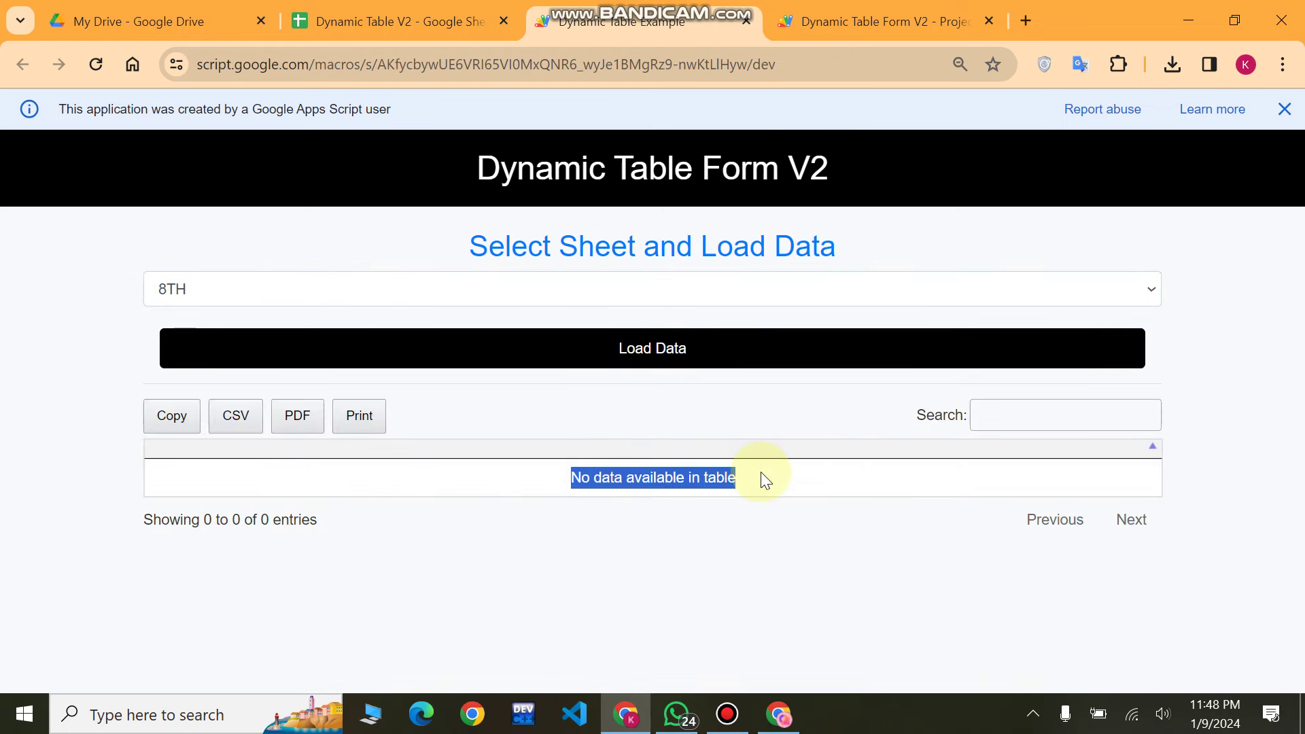
pyautogui.click(797, 541)
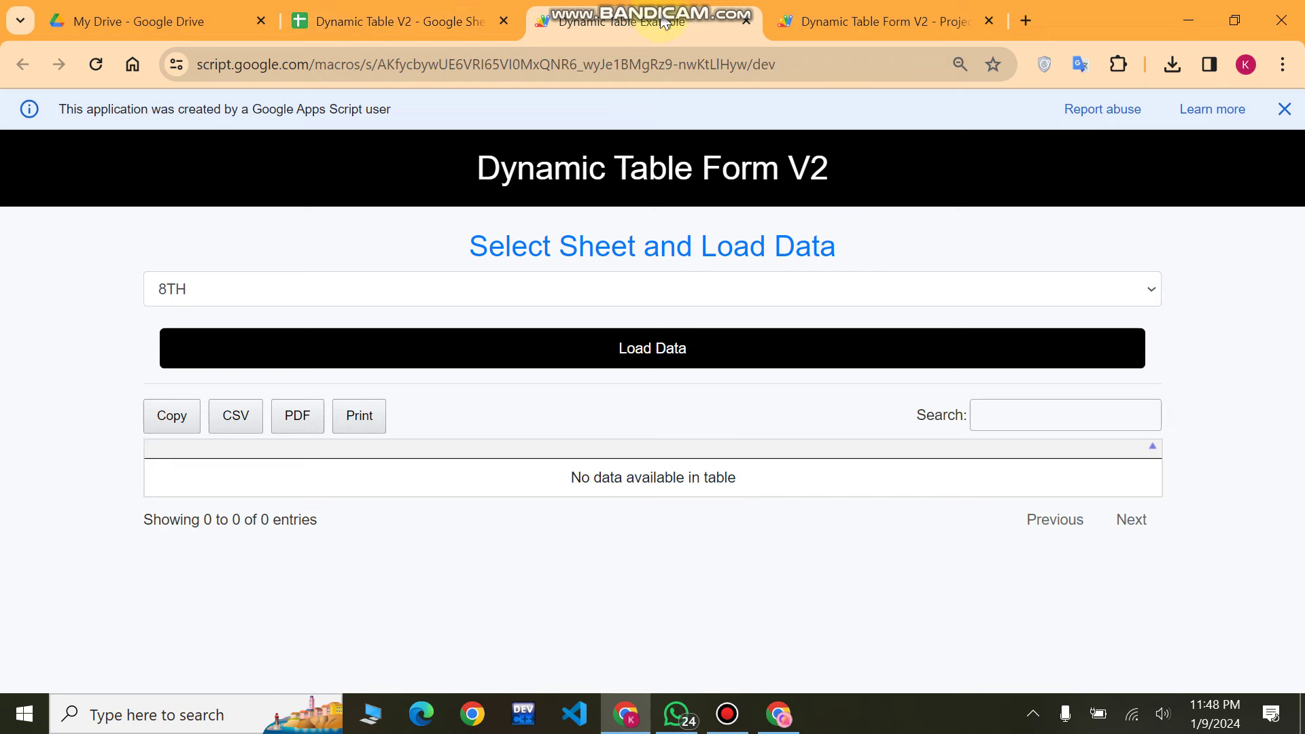
# Step: Review Code.gs in the script editor, then select the spreadsheet's web address
pyautogui.click(849, 19)
pyautogui.click(130, 206)
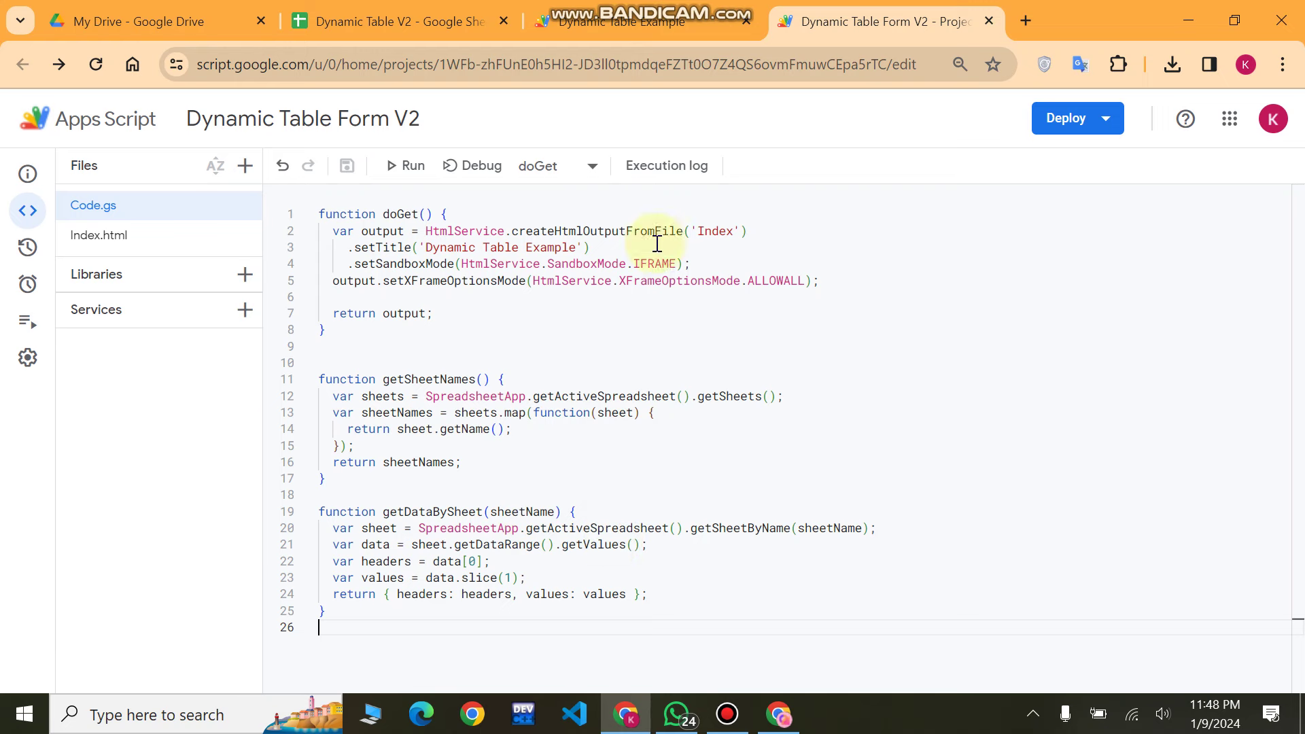
pyautogui.click(424, 35)
pyautogui.click(505, 72)
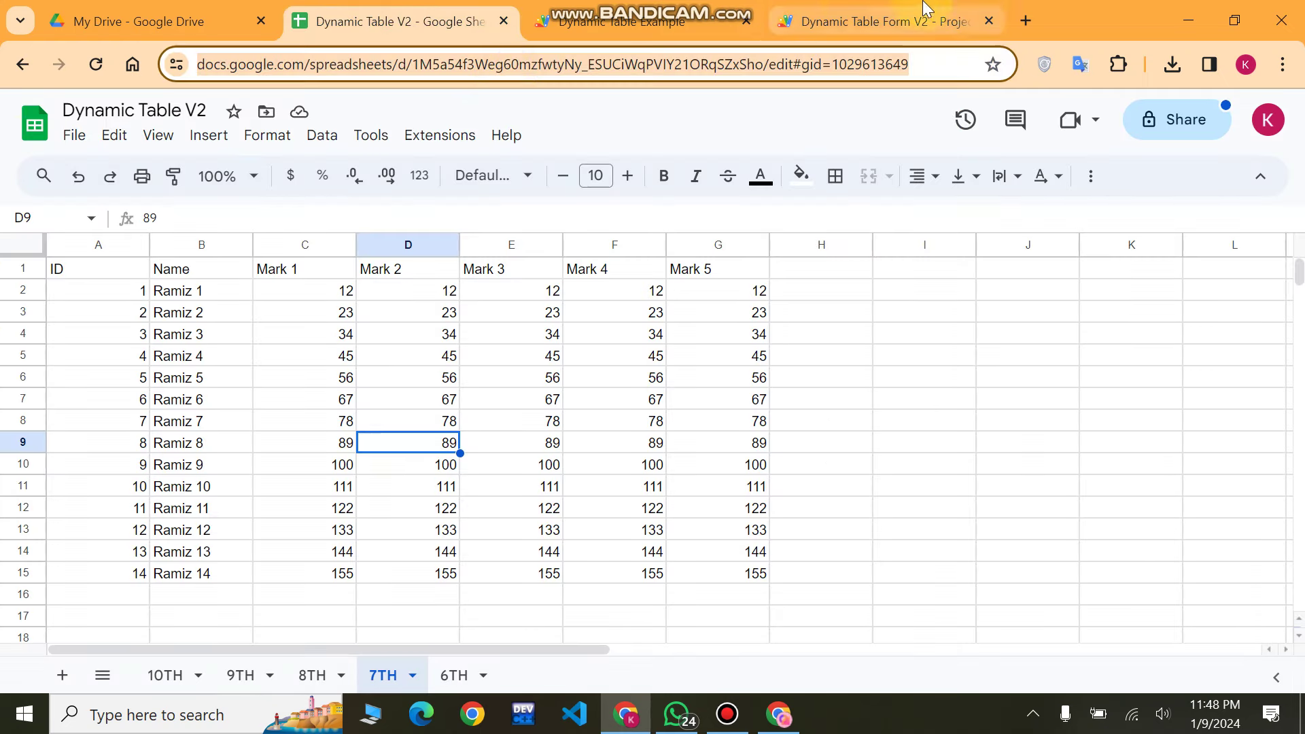
# Step: Open the author's blog in a new tab and read the dynamic auto HTML tables post
pyautogui.click(1026, 21)
pyautogui.write('Rameez')
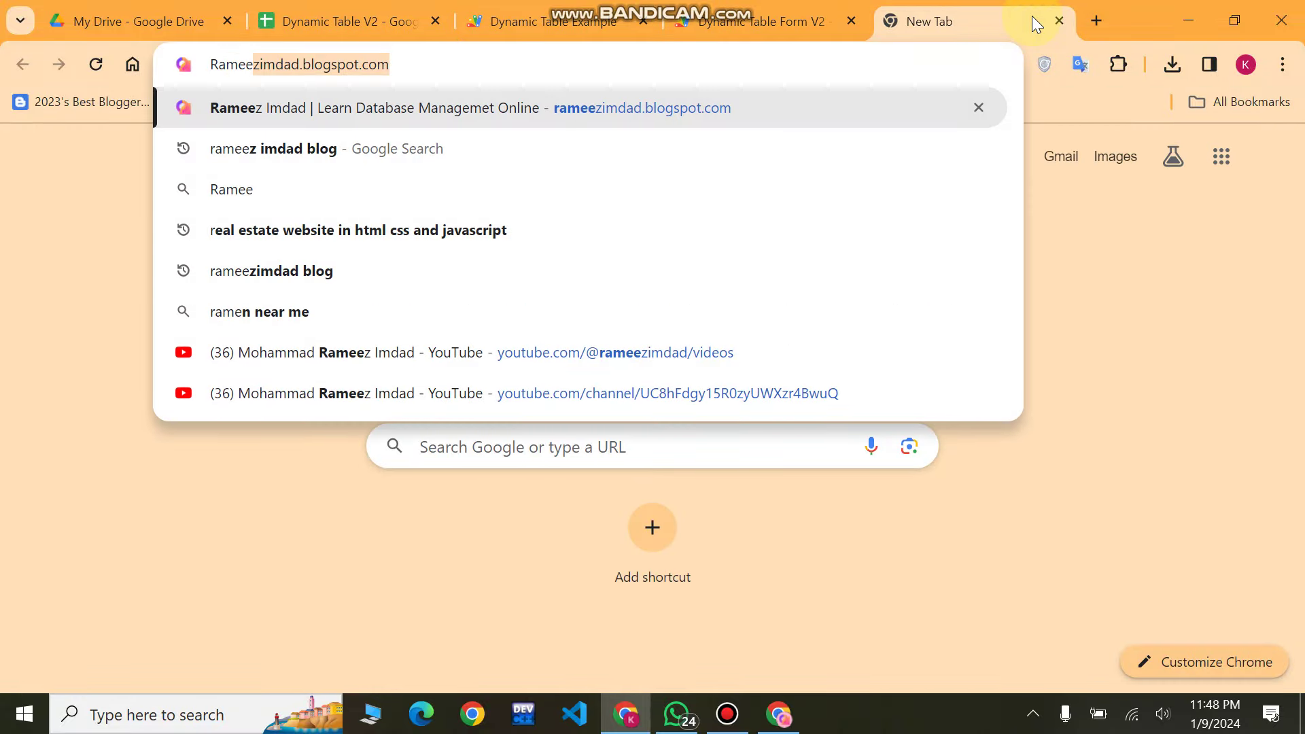
pyautogui.press('Return')
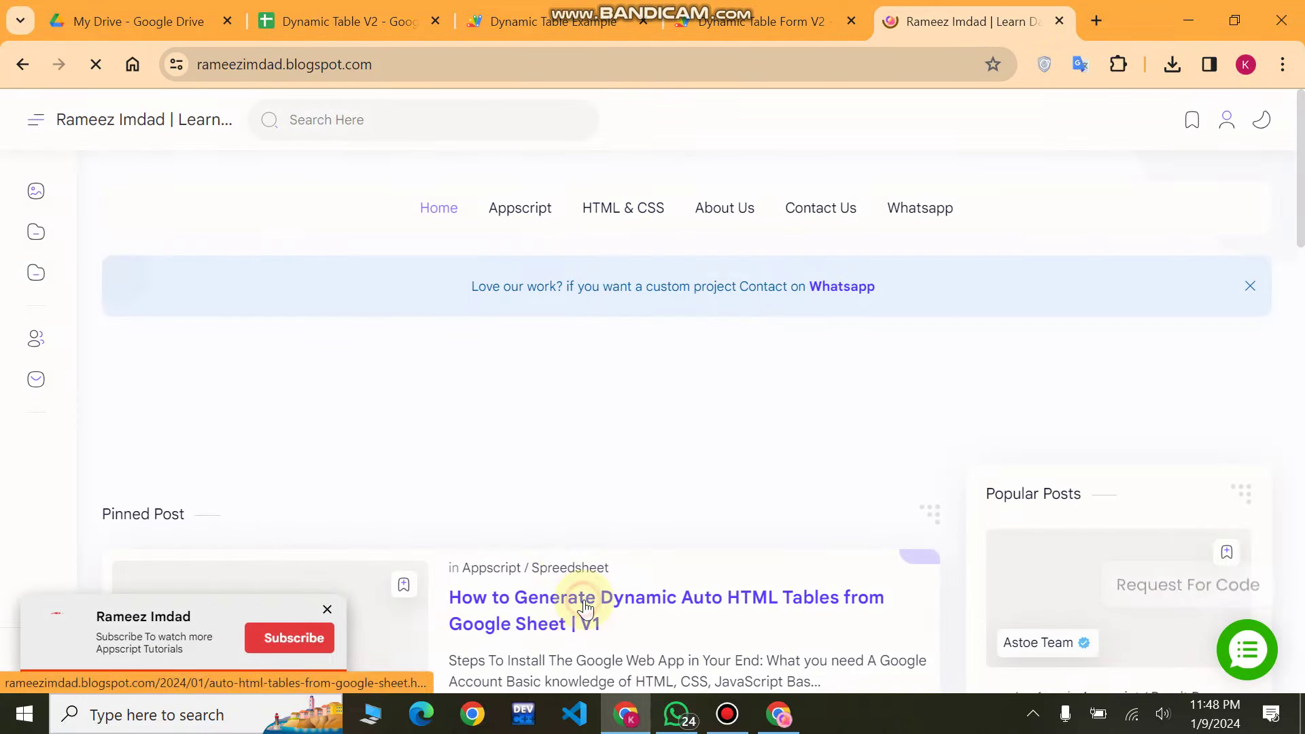
pyautogui.click(586, 605)
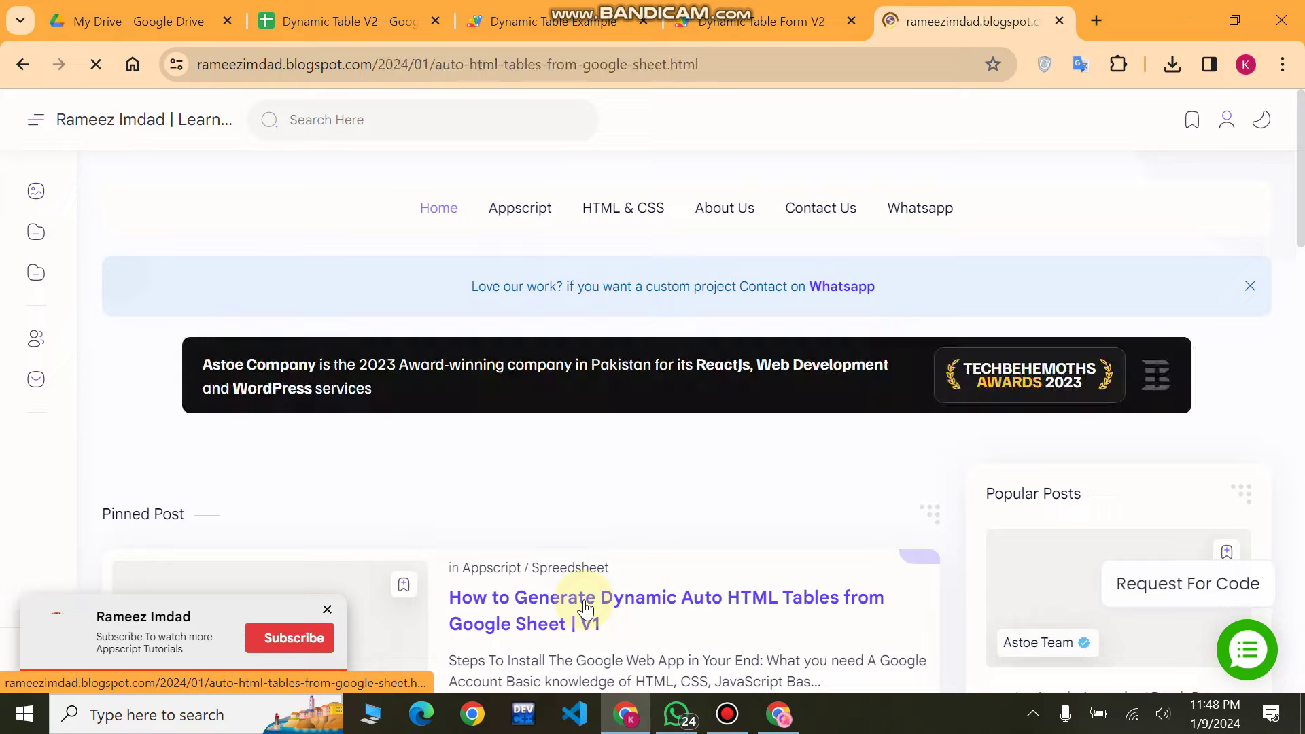
pyautogui.scroll(-5, 601, 348)
pyautogui.scroll(-5, 601, 349)
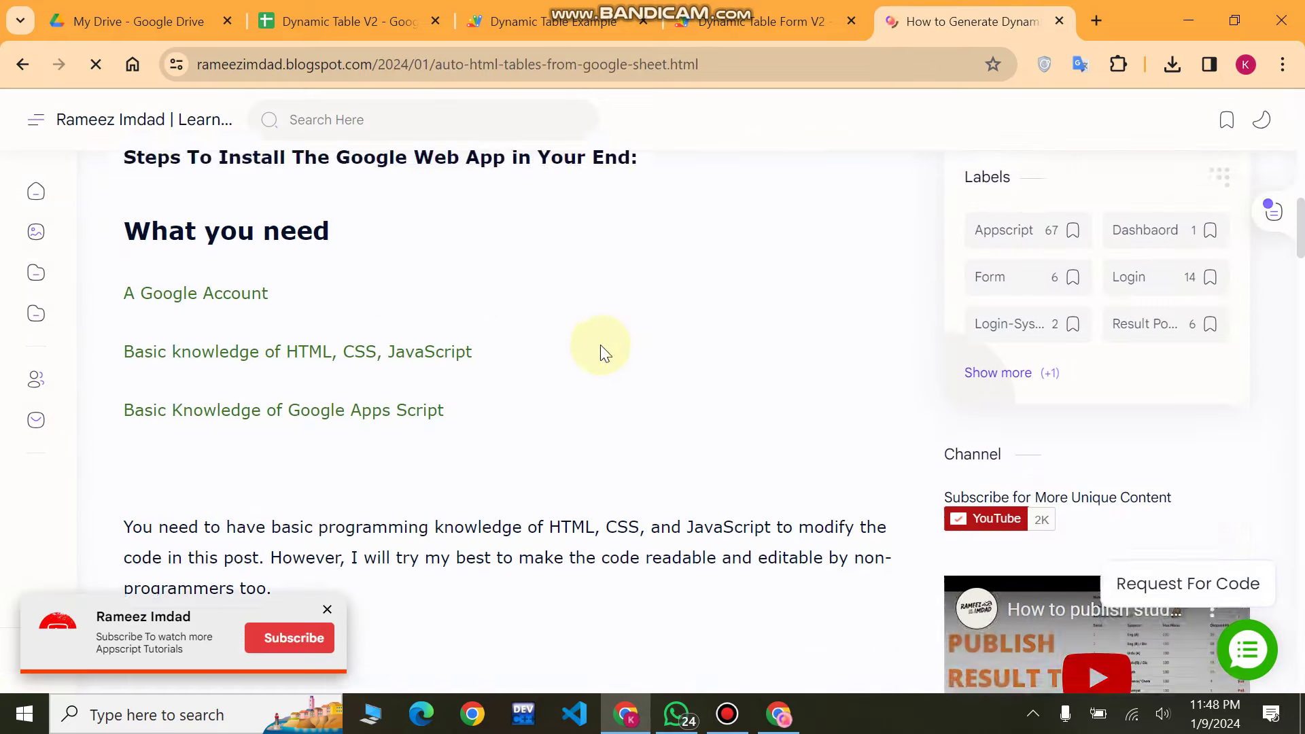
pyautogui.scroll(-5, 601, 344)
pyautogui.scroll(-3, 600, 341)
pyautogui.scroll(2, 601, 341)
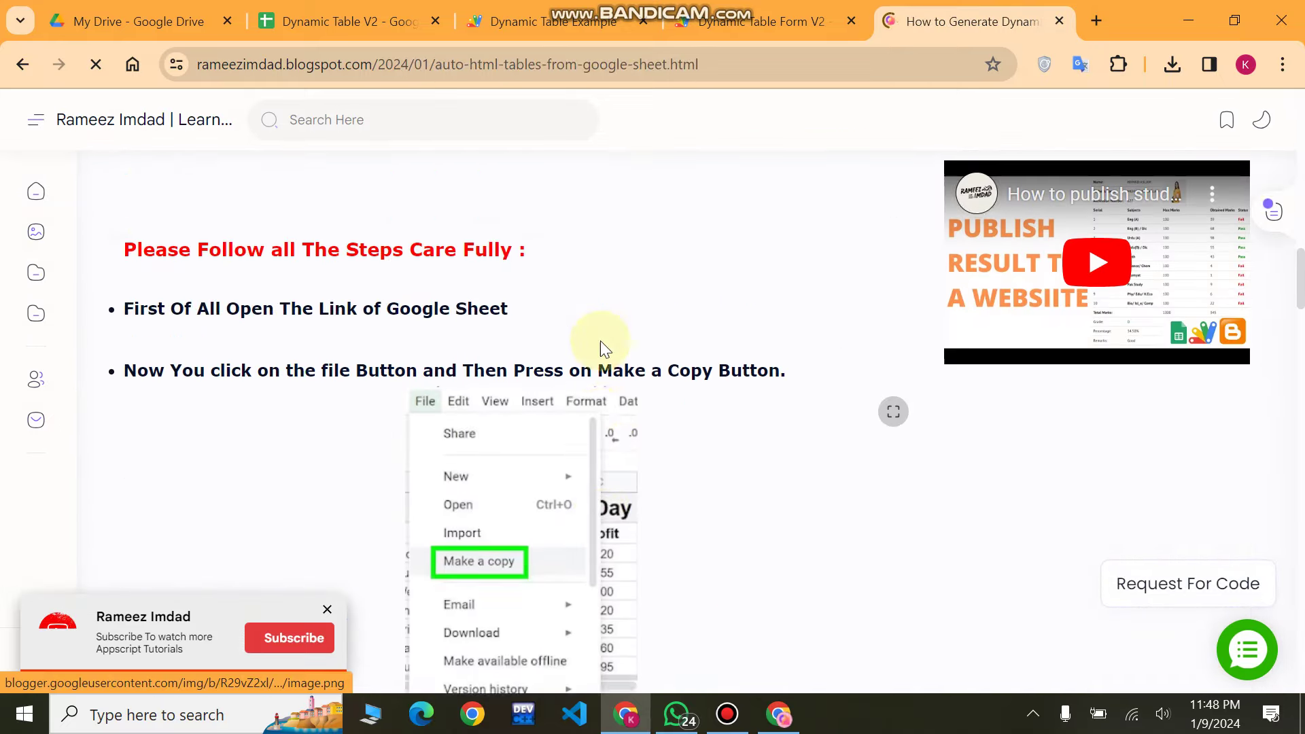
pyautogui.scroll(2, 601, 340)
pyautogui.scroll(-3, 361, 308)
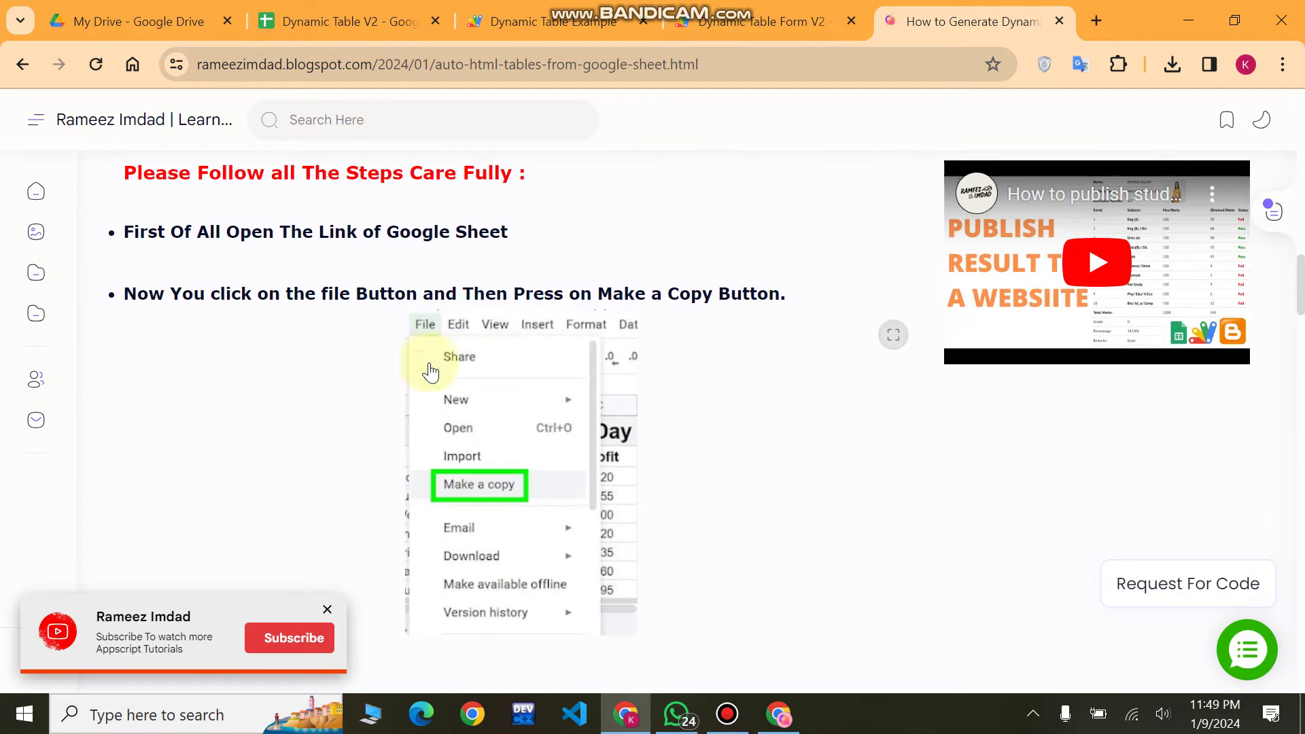
pyautogui.scroll(-3, 534, 327)
pyautogui.click(353, 21)
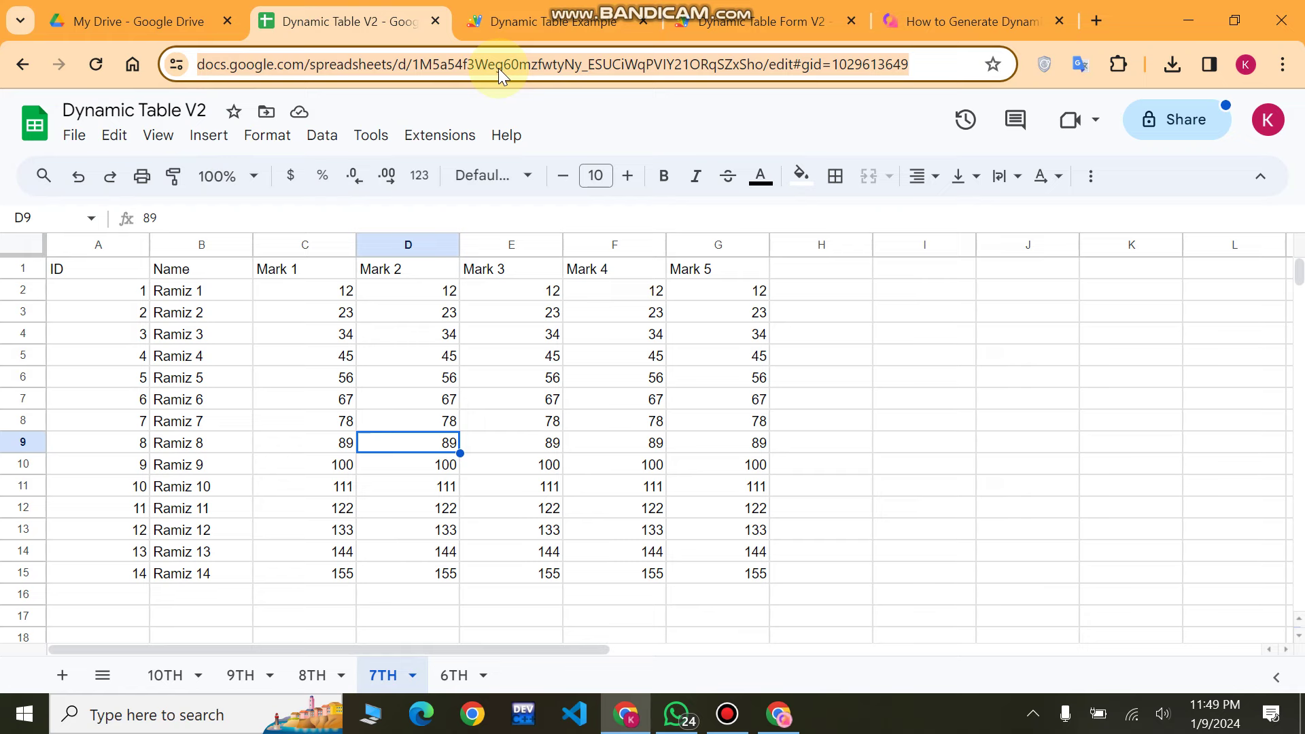
# Step: Make Dynamic Table V2 viewable by anyone with the link, copy it, and open another Chrome profile
pyautogui.click(1179, 119)
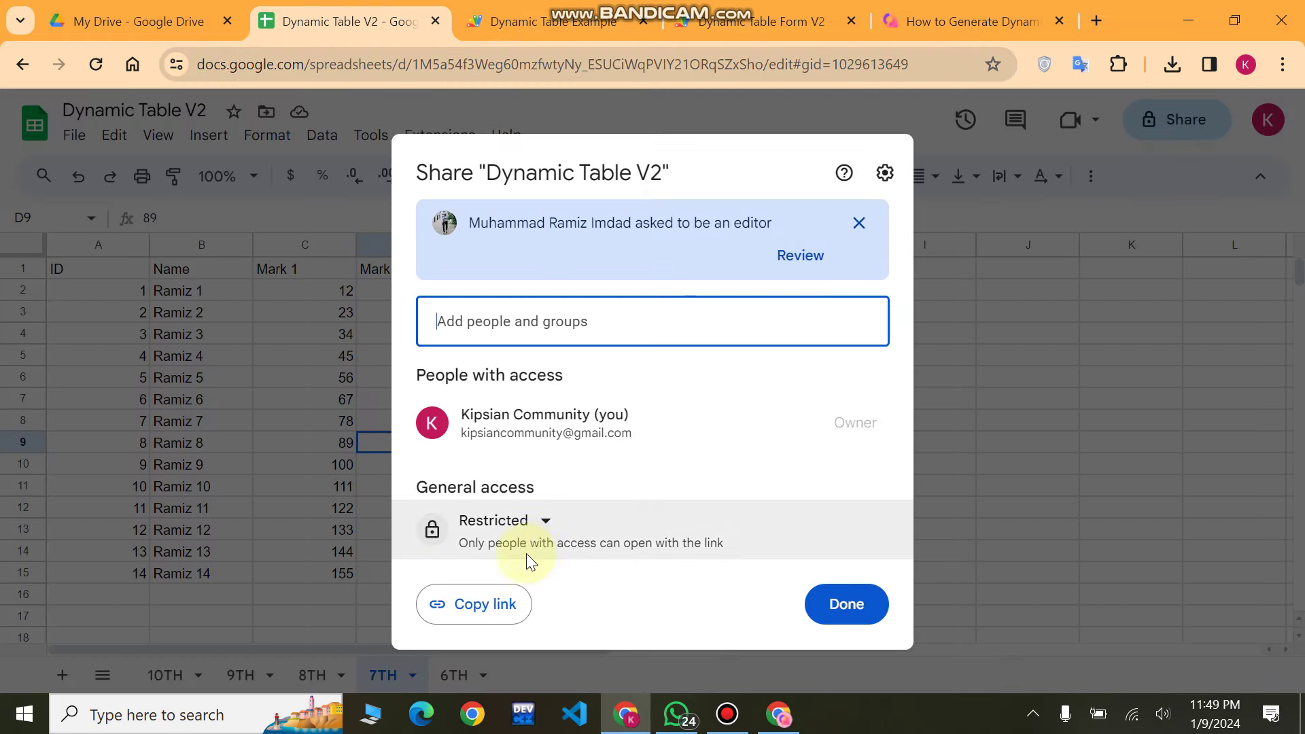
pyautogui.click(538, 519)
pyautogui.click(569, 611)
pyautogui.click(501, 611)
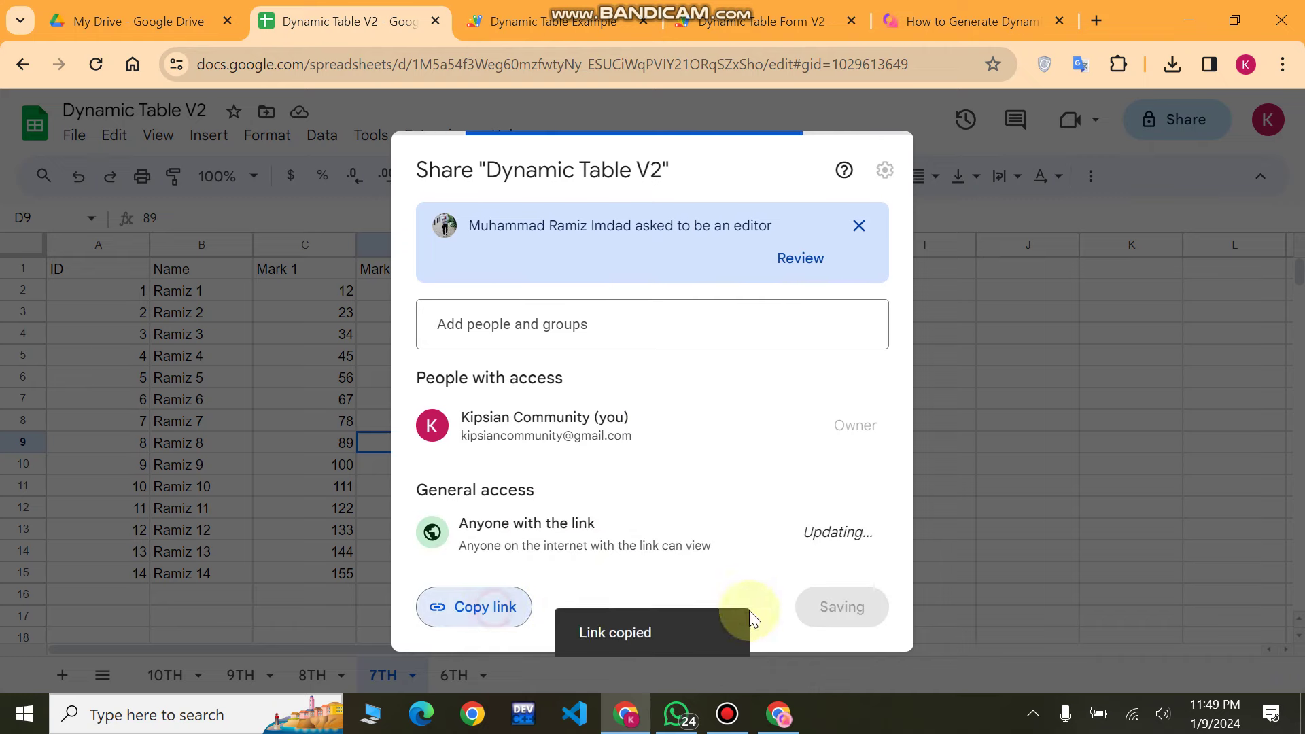
pyautogui.click(853, 609)
pyautogui.click(1246, 65)
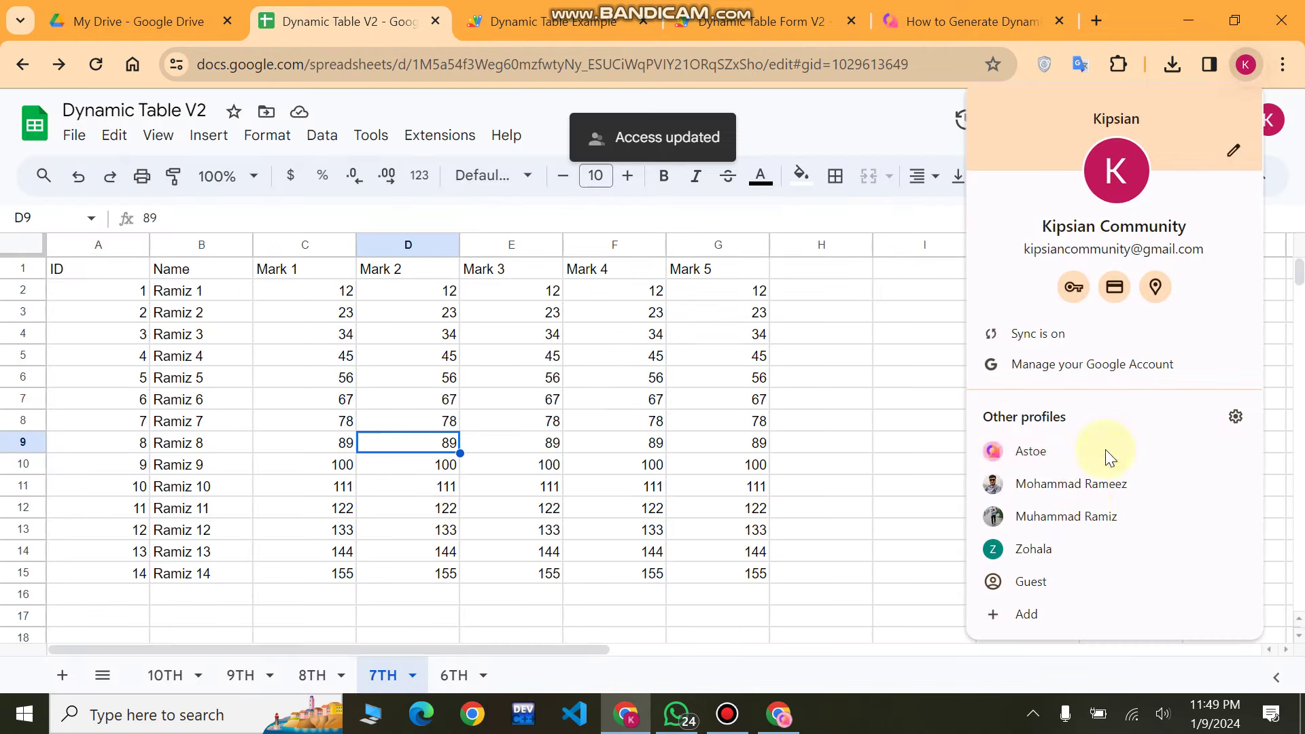
pyautogui.click(1085, 549)
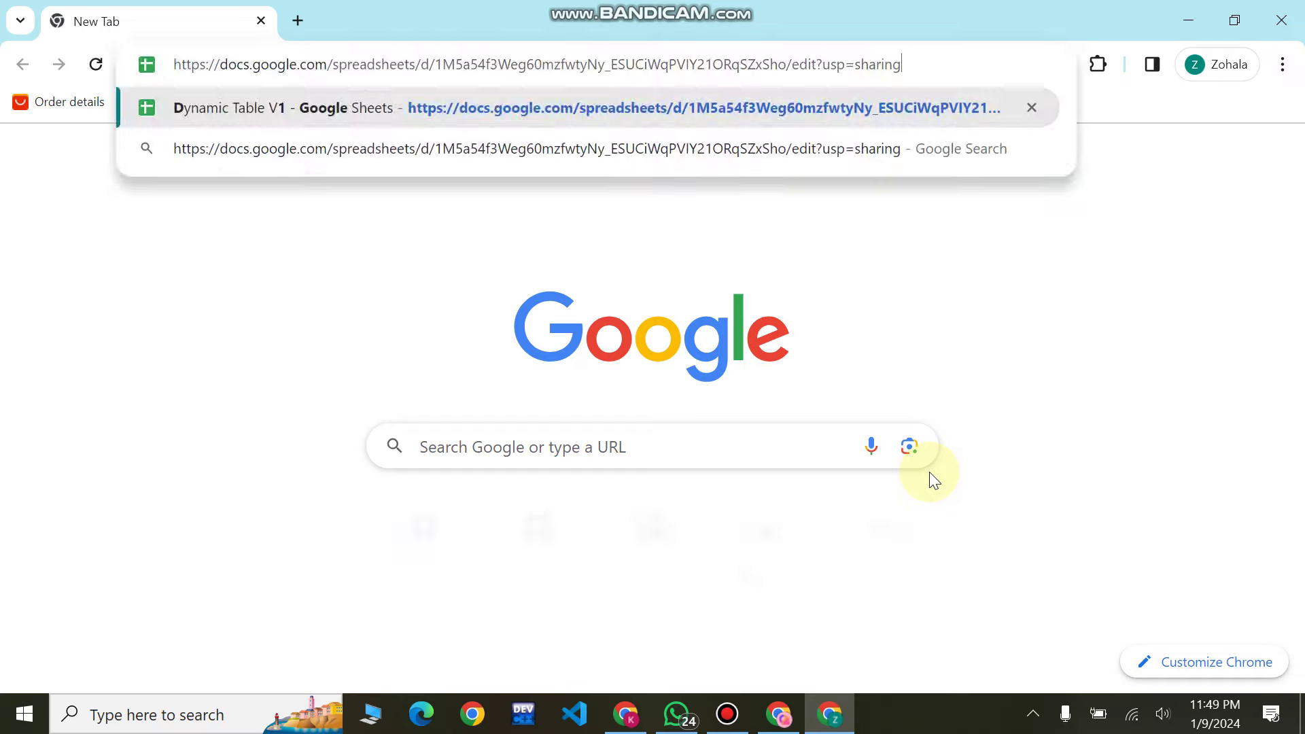
# Step: Open the shared link in the other profile and start File > Make a copy
pyautogui.press('Return')
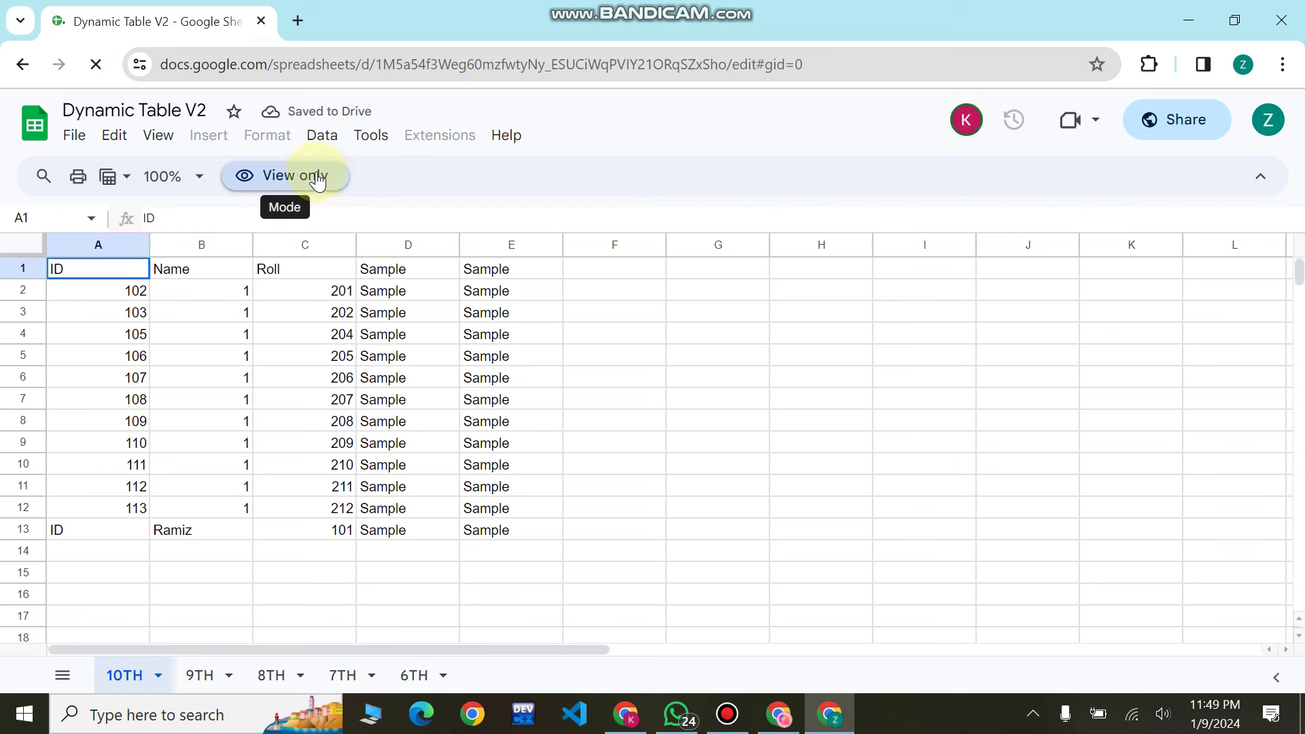
pyautogui.click(80, 139)
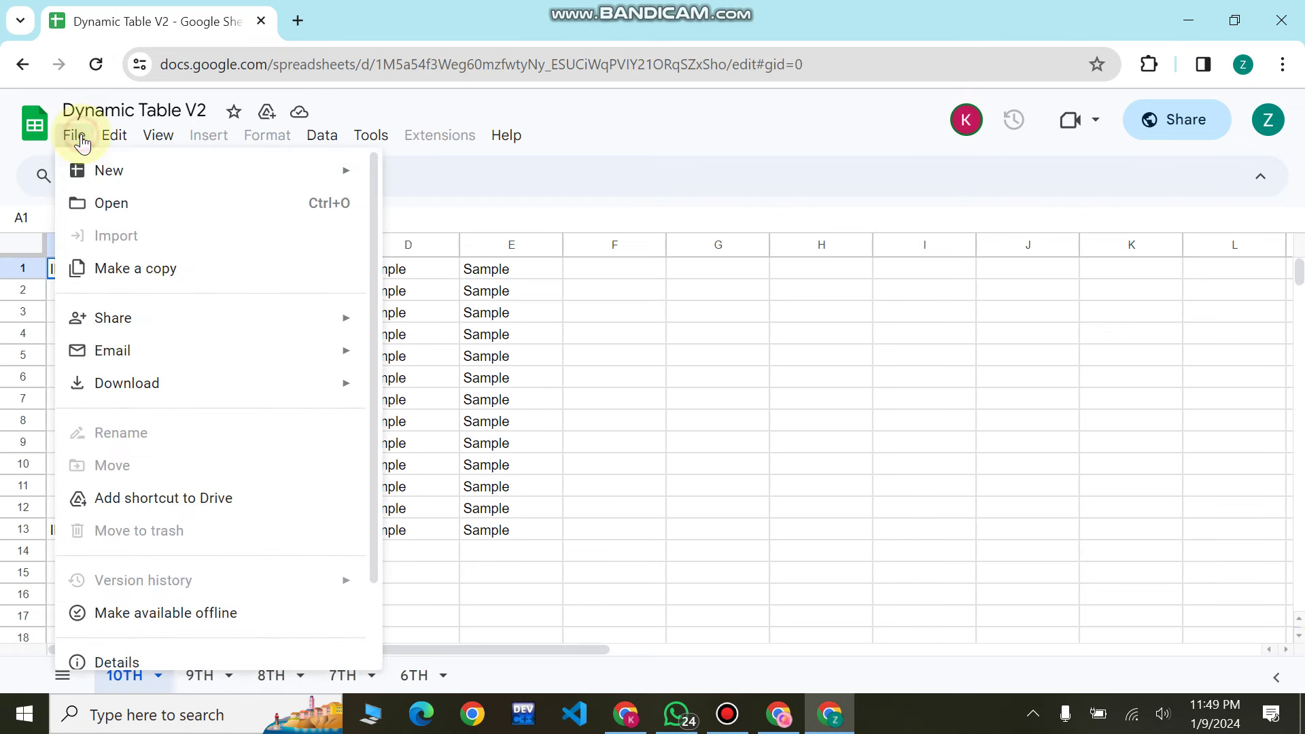
pyautogui.click(151, 275)
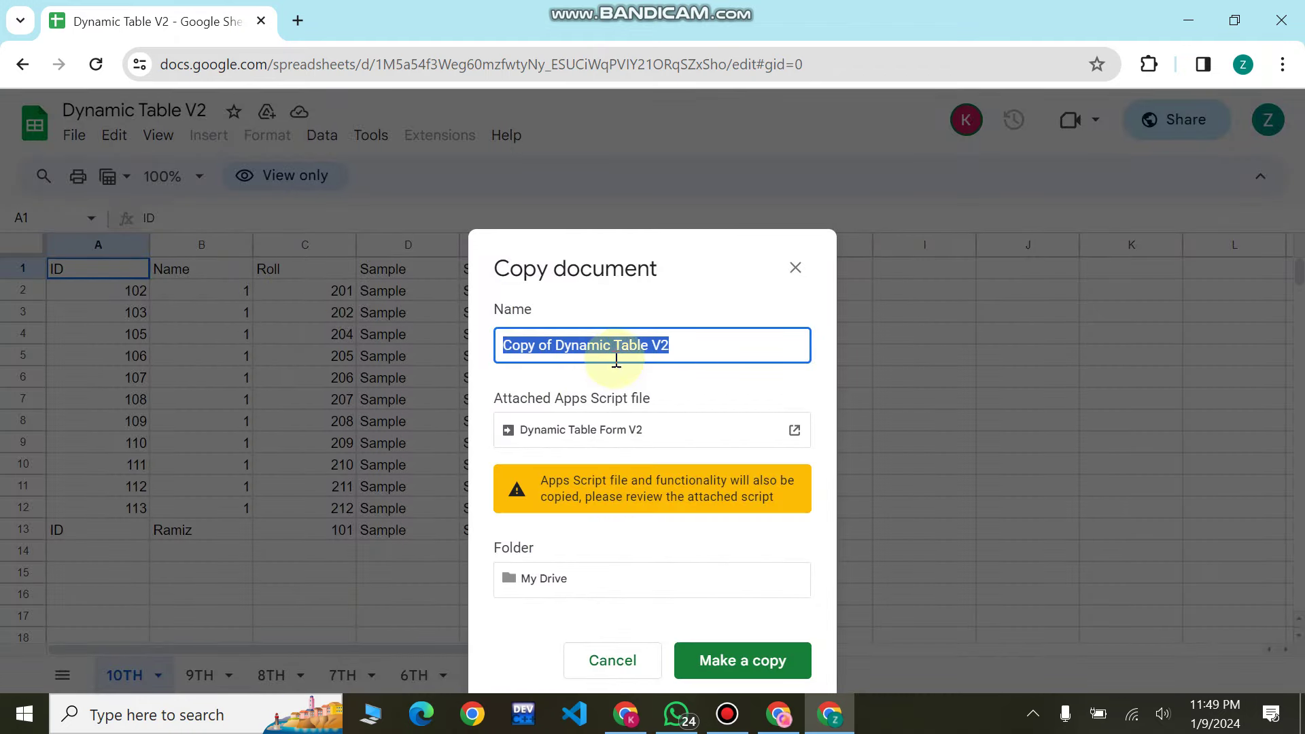
pyautogui.click(555, 346)
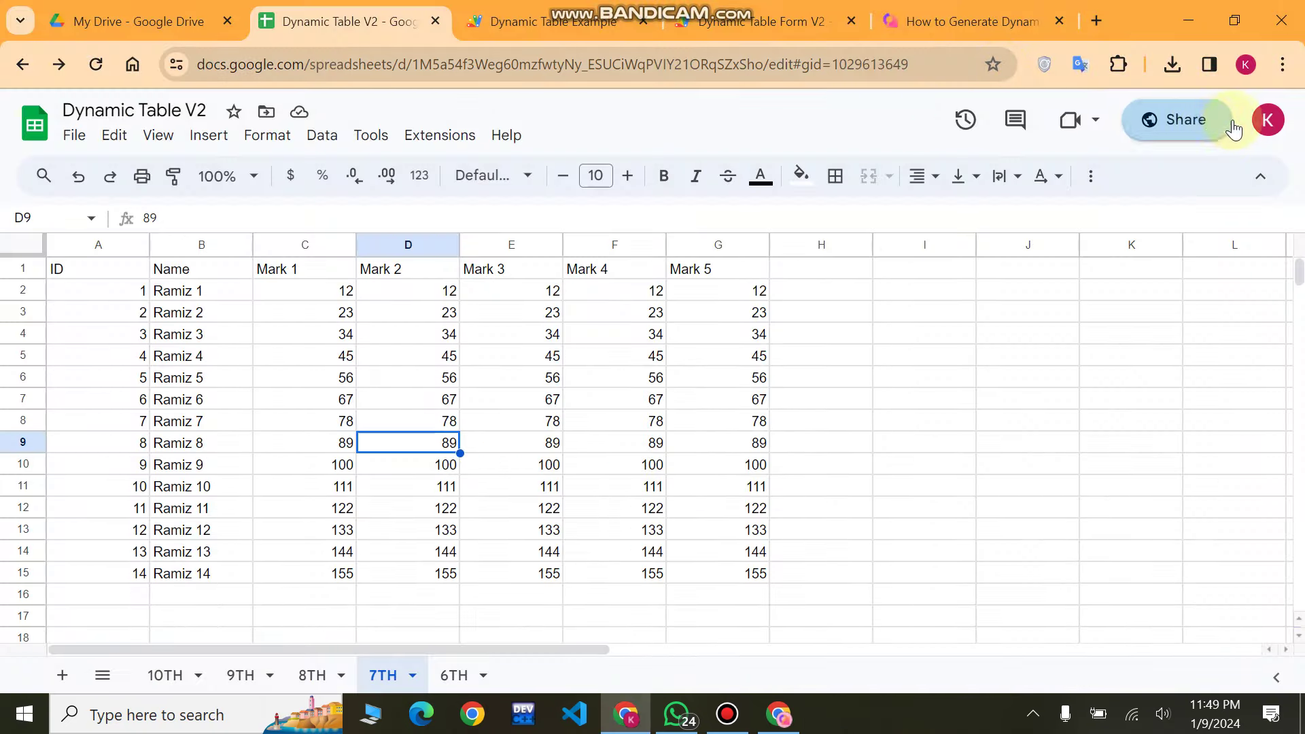
# Step: Switch Dynamic Table V2's General access from Anyone with the link back to Restricted
pyautogui.click(1186, 121)
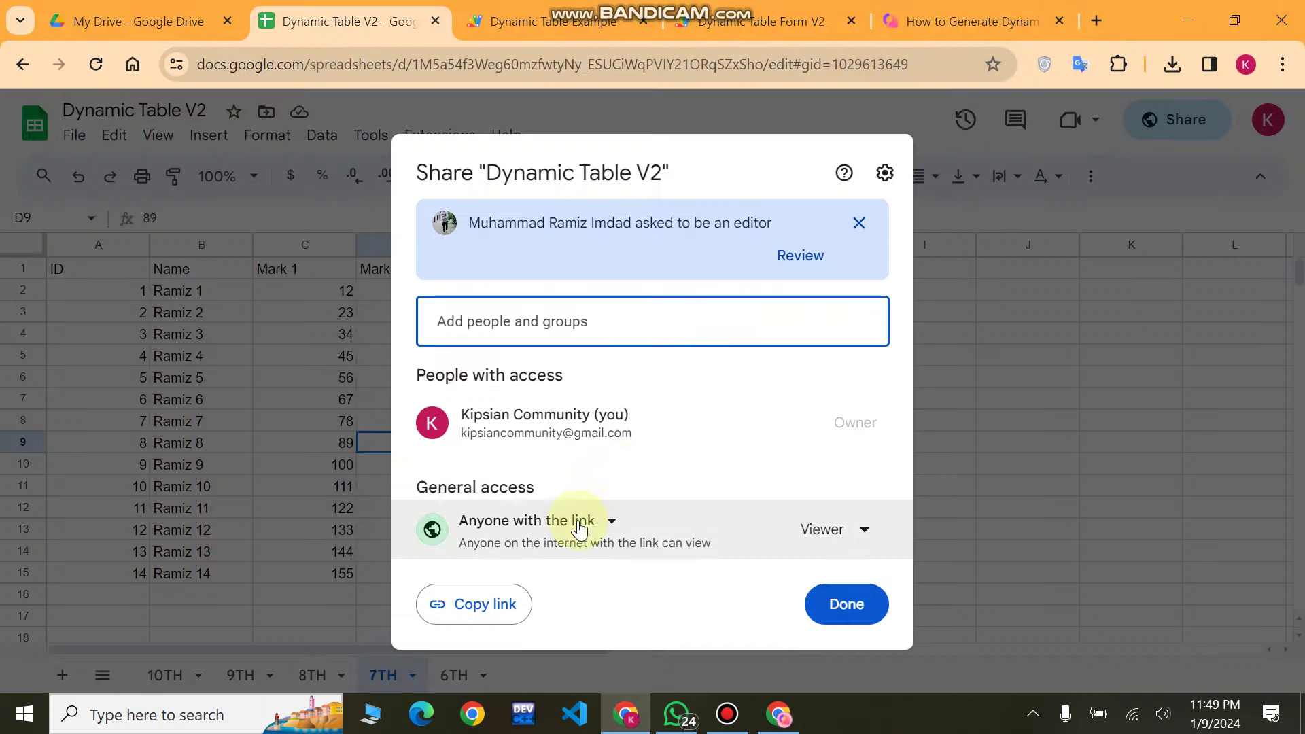
pyautogui.click(584, 522)
pyautogui.click(568, 564)
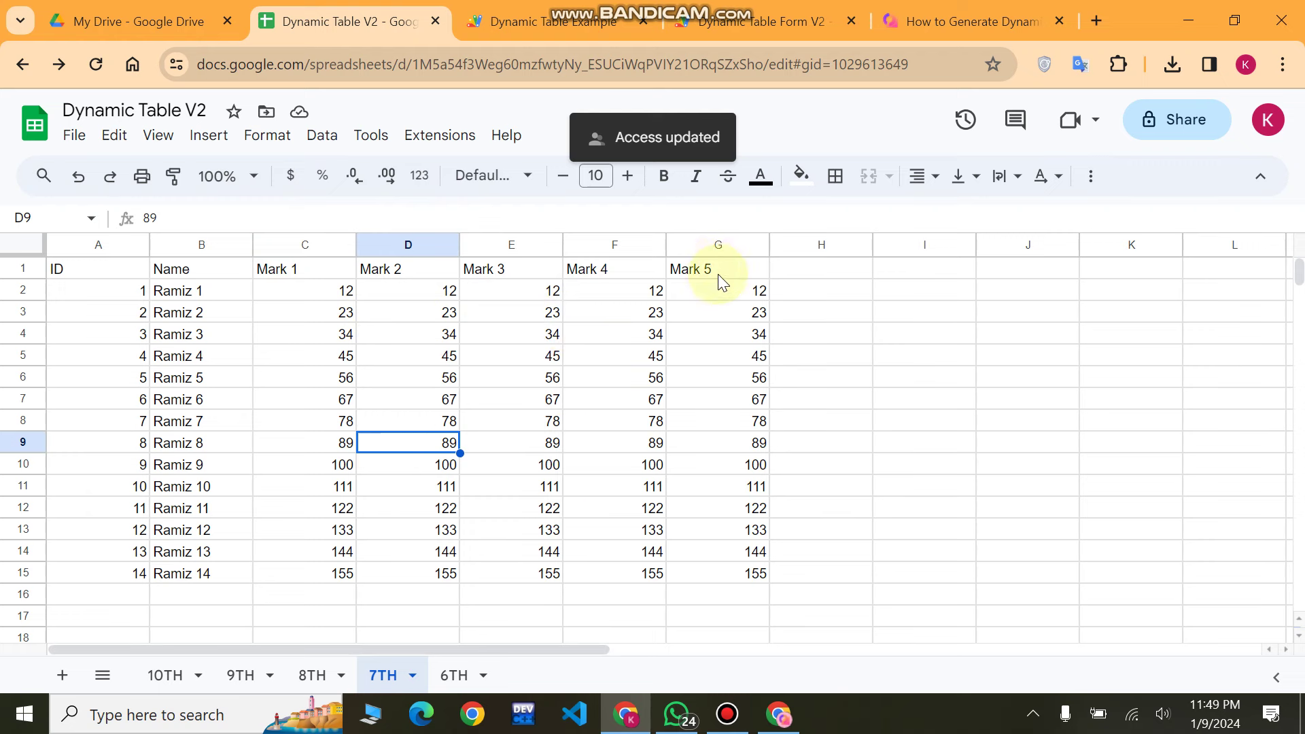
pyautogui.click(919, 316)
pyautogui.click(421, 136)
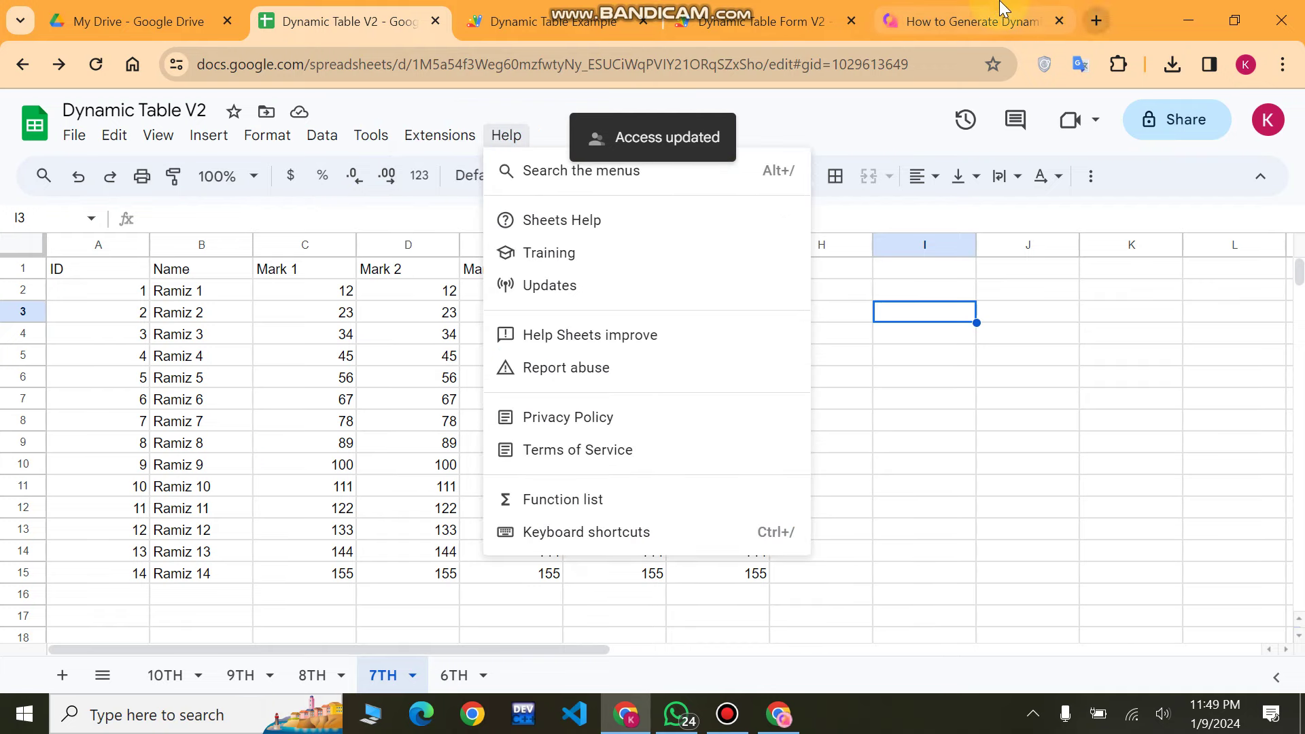
# Step: Check the blog's Extensions step, then open the sheet's Dynamic Table Form V2 project via Extensions > Apps Script
pyautogui.click(965, 21)
pyautogui.scroll(-6, 551, 306)
pyautogui.scroll(-7, 617, 359)
pyautogui.moveTo(522, 420)
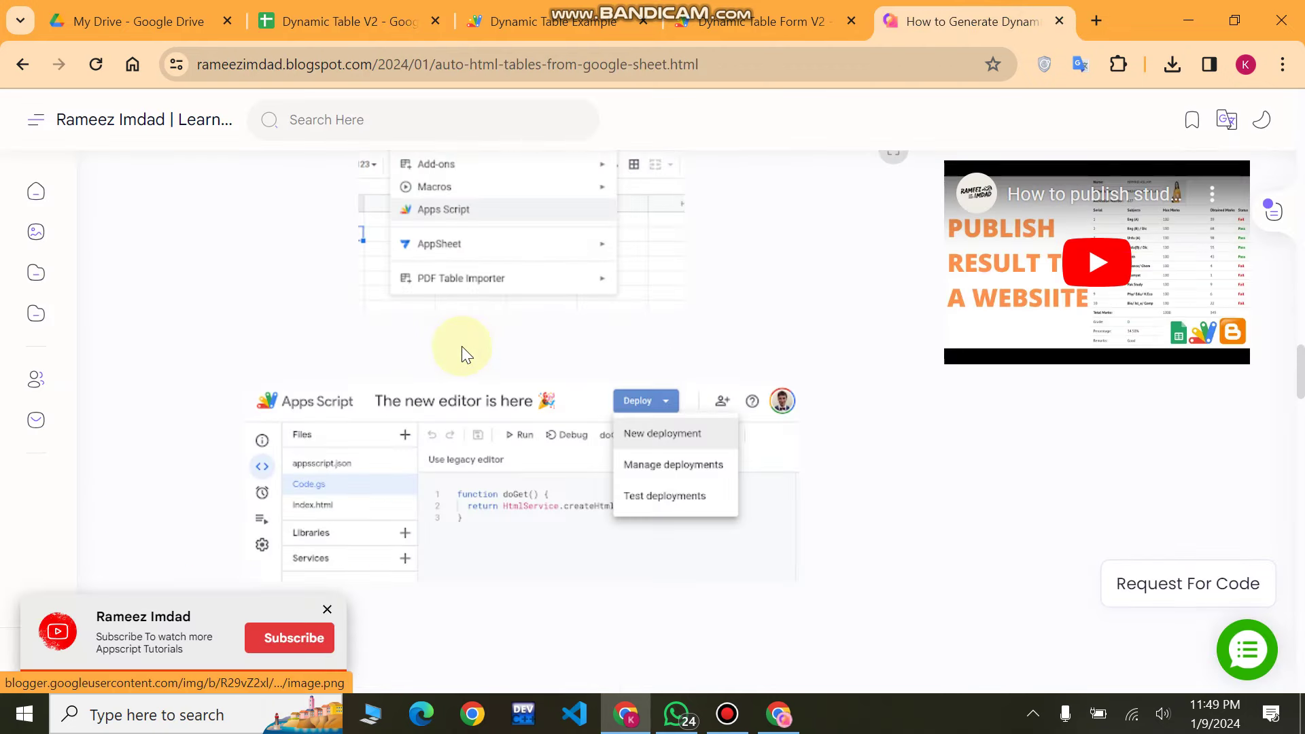
pyautogui.scroll(3, 456, 367)
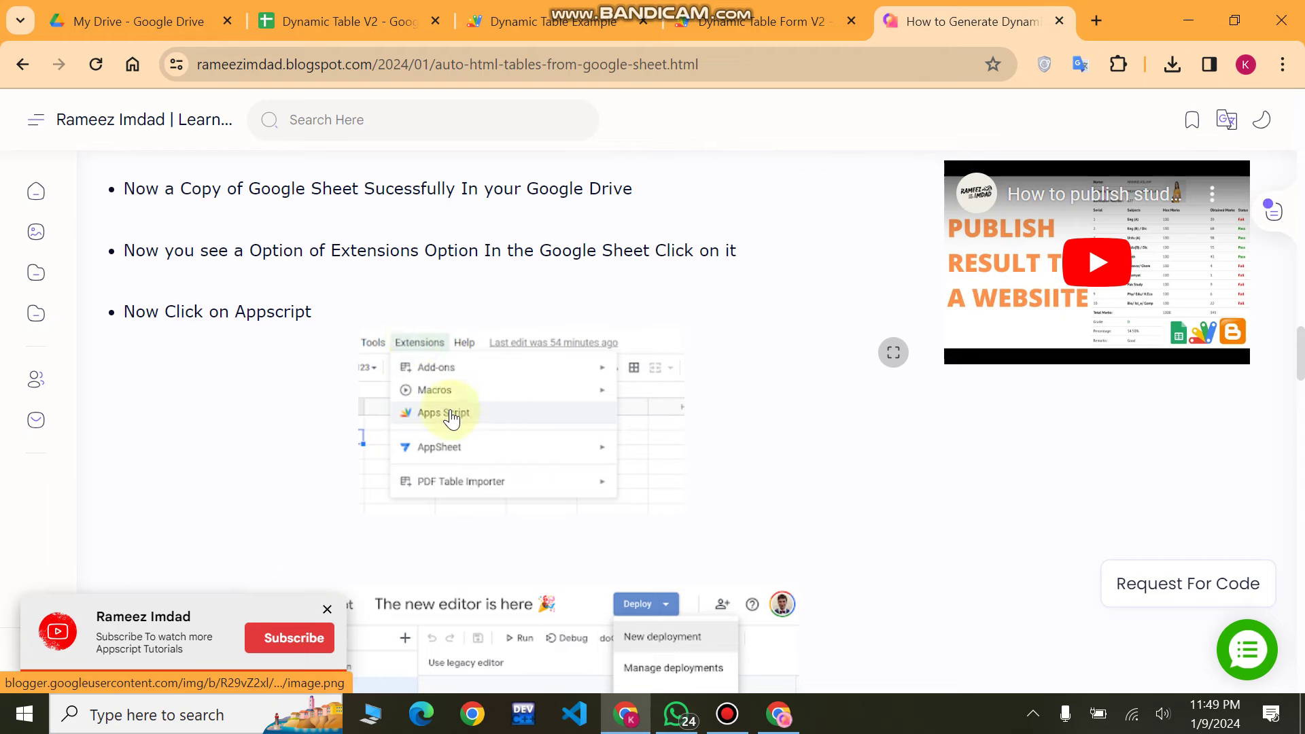
pyautogui.click(544, 21)
pyautogui.click(340, 22)
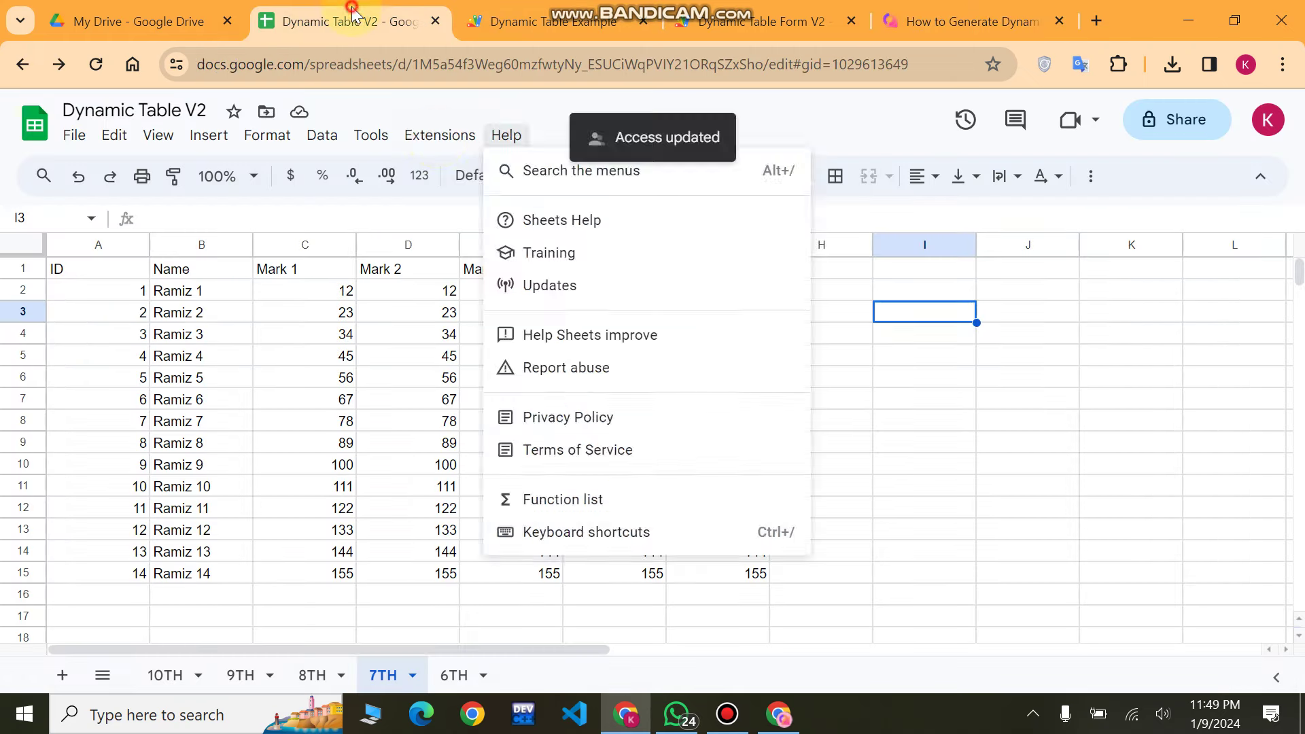
pyautogui.click(431, 139)
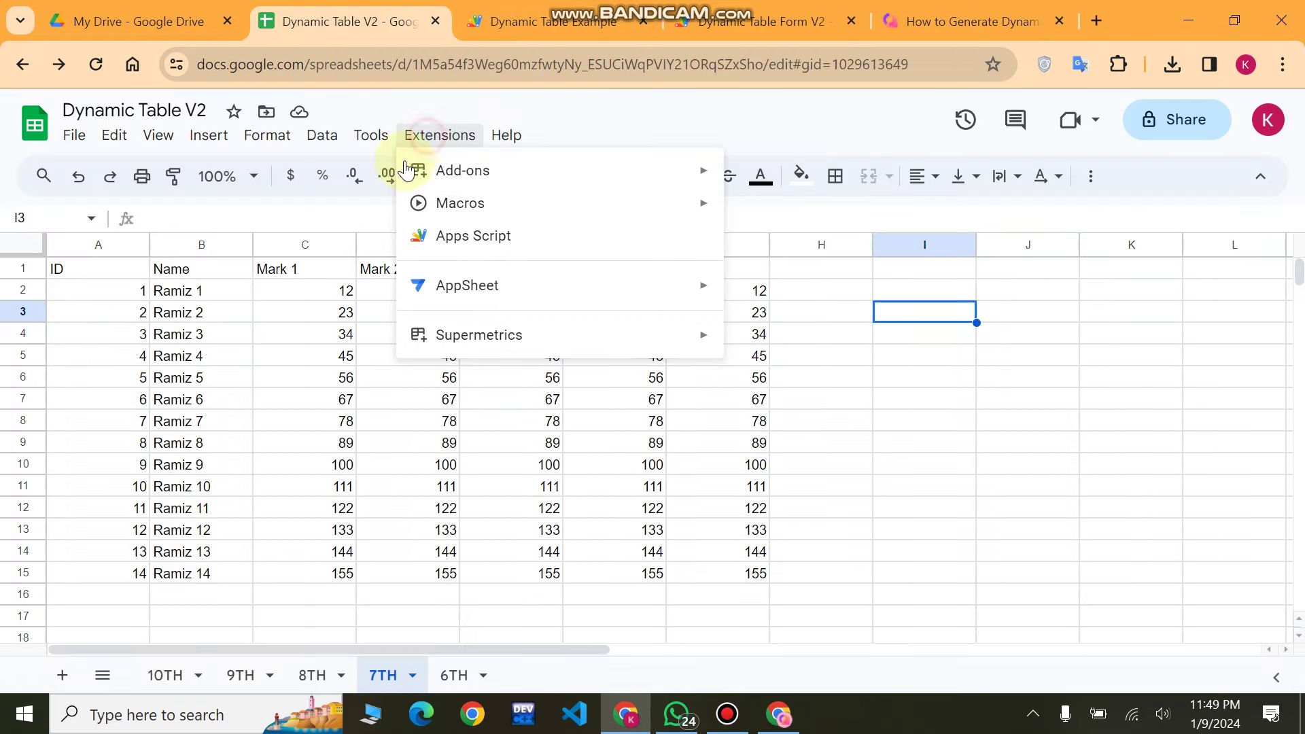
pyautogui.click(465, 243)
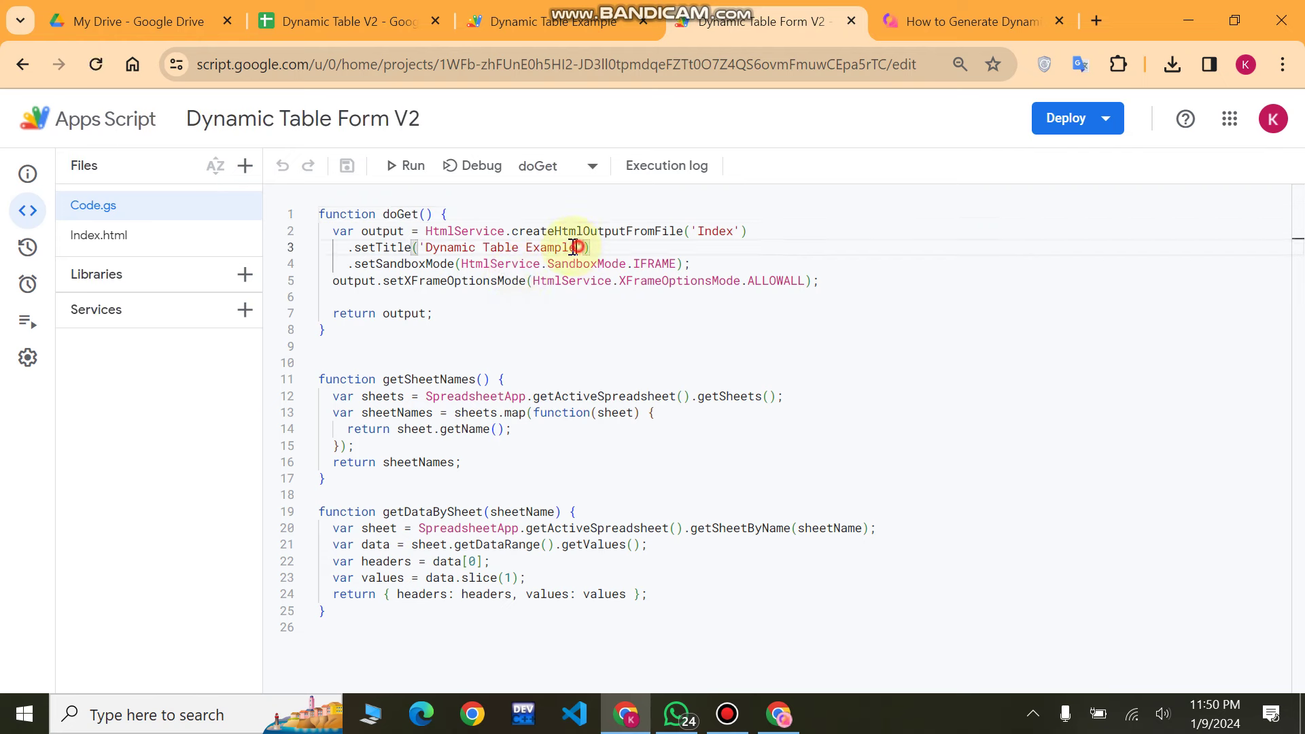
# Step: Run doGet to confirm it completes without errors, then bring up the Deploy options
pyautogui.moveTo(575, 247); pyautogui.dragTo(454, 250)
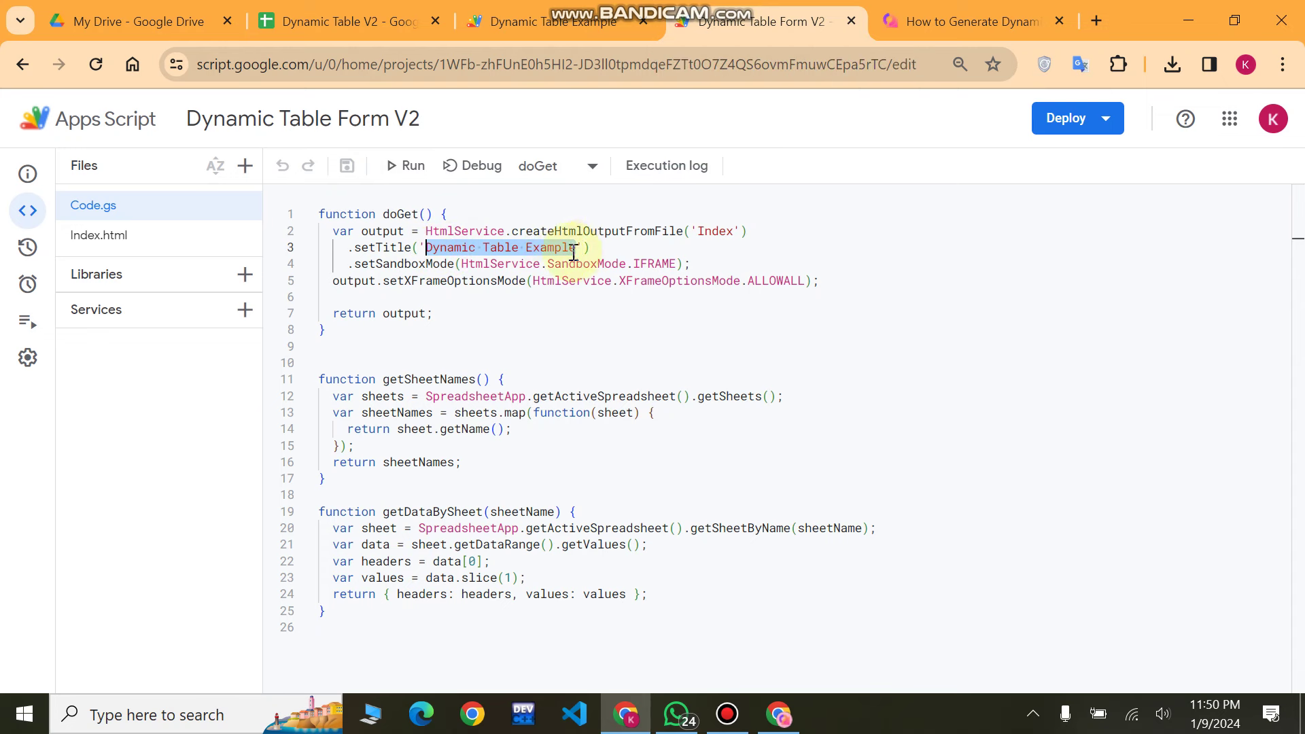
pyautogui.click(392, 166)
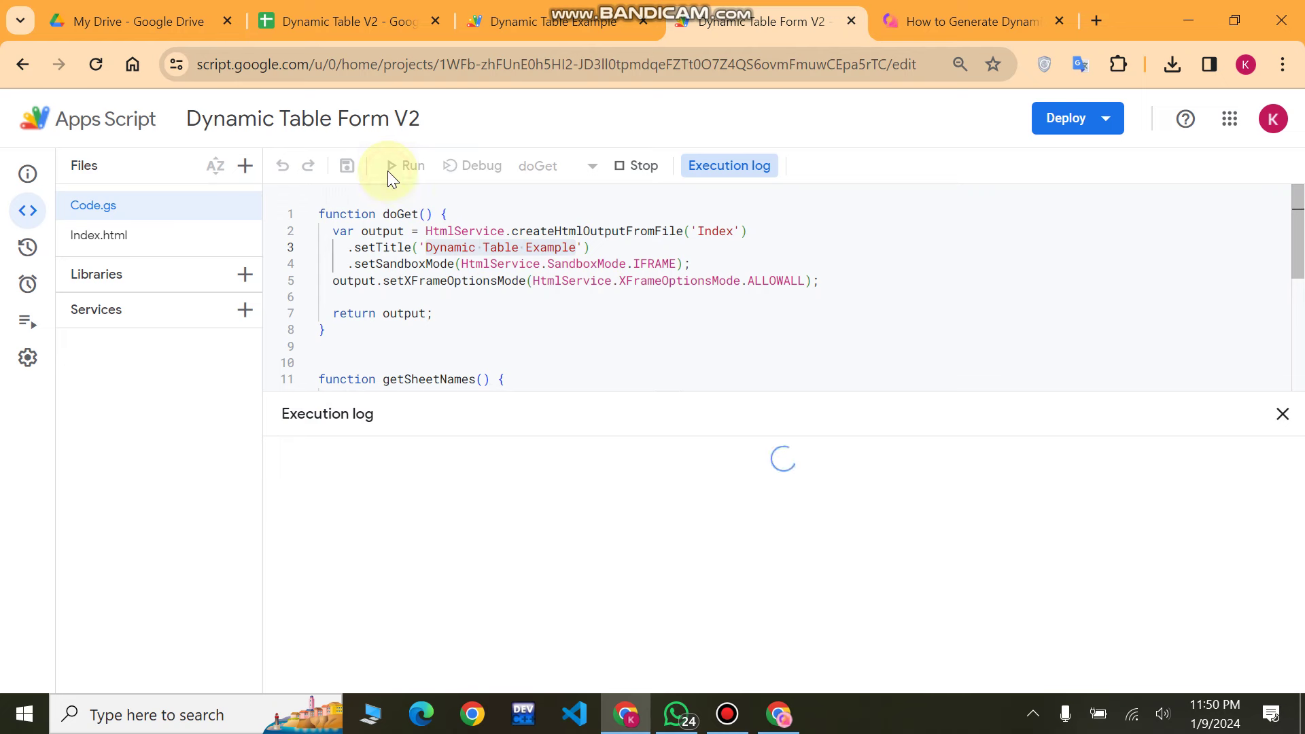
pyautogui.click(1283, 414)
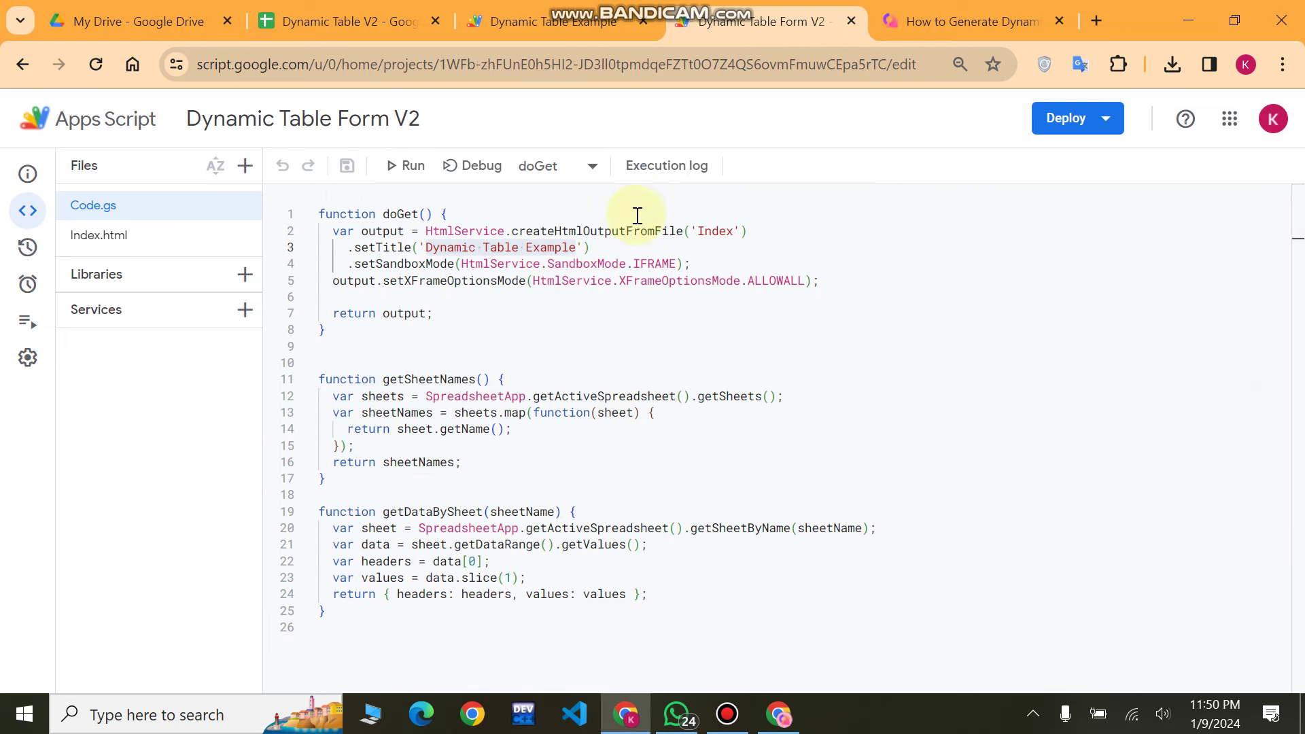
pyautogui.click(1081, 119)
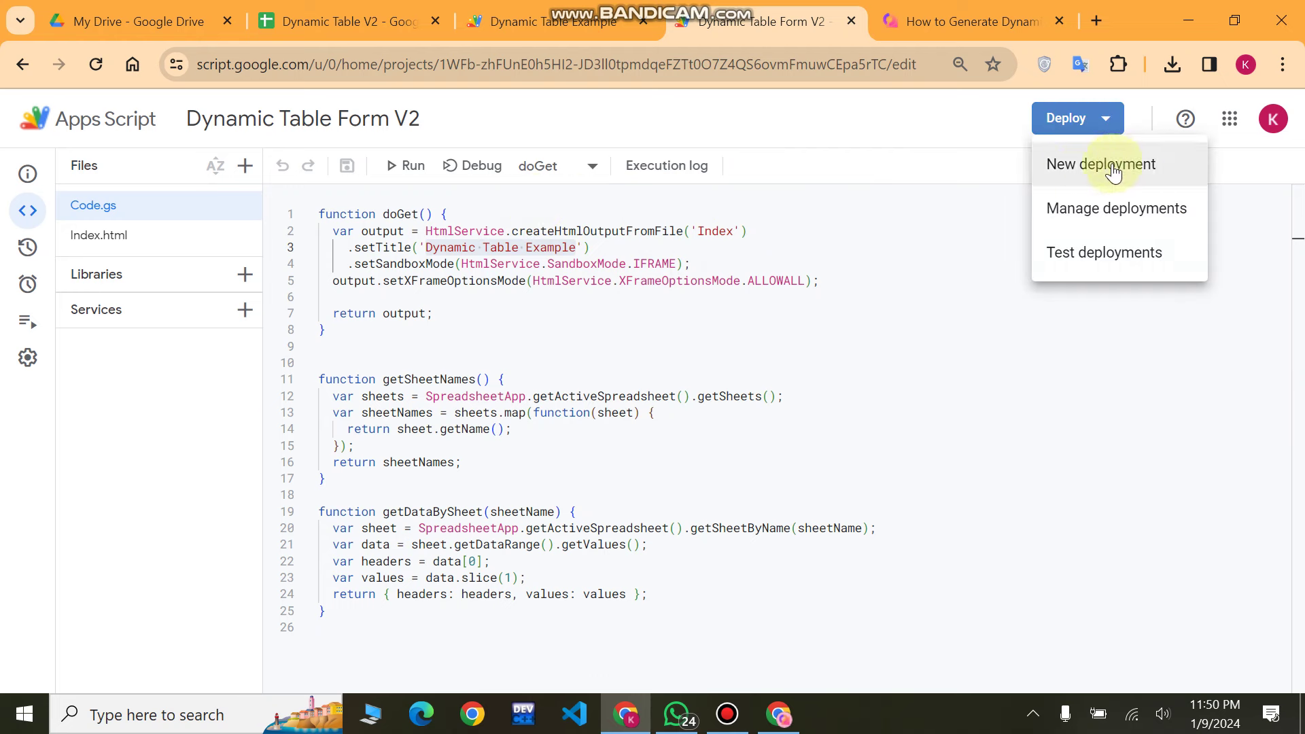
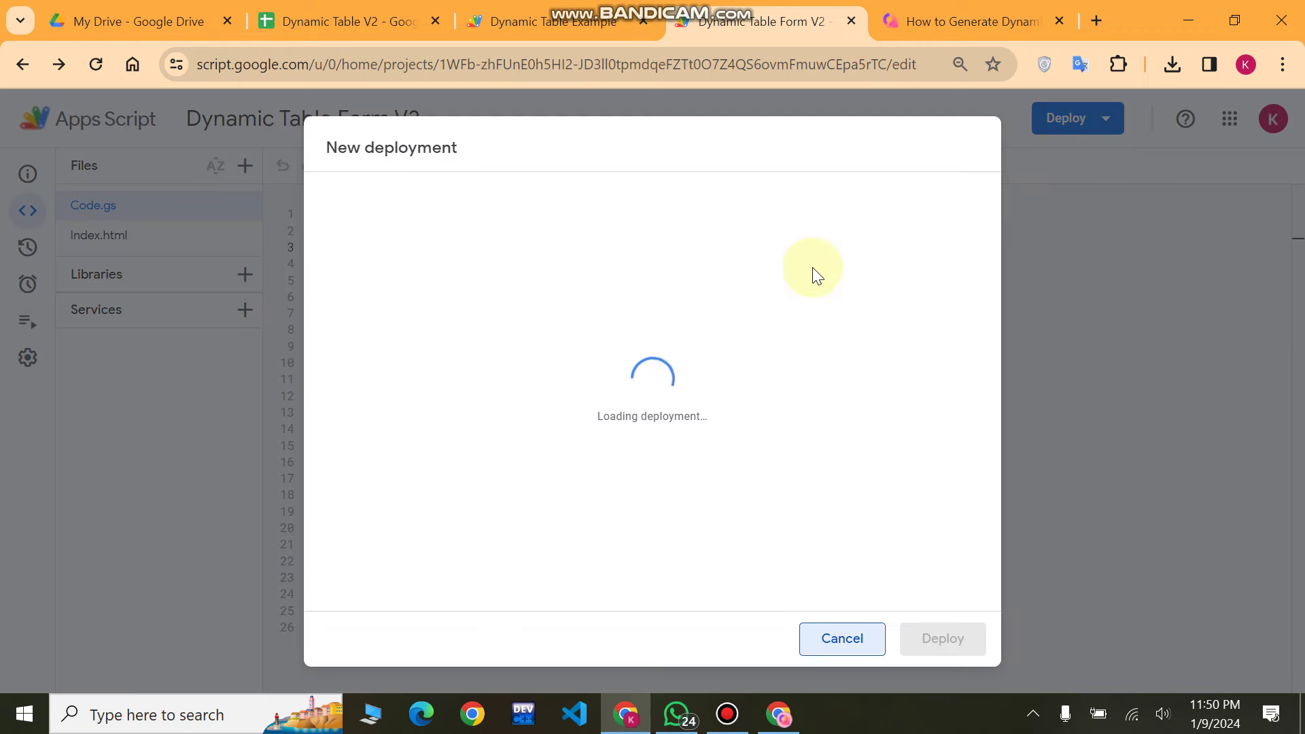
# Step: Deploy the project as a Web app (Version 3) and copy its web app URL
pyautogui.click(465, 191)
pyautogui.click(517, 235)
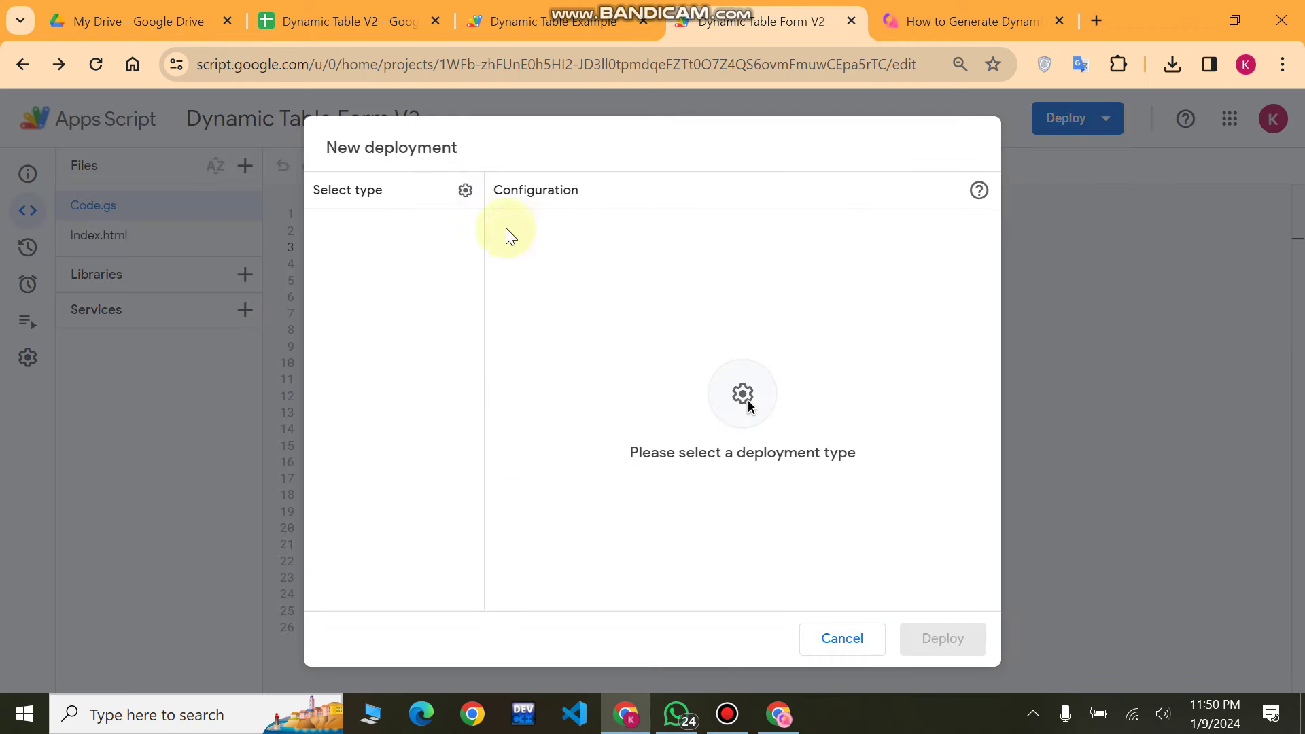
pyautogui.click(465, 190)
pyautogui.click(504, 232)
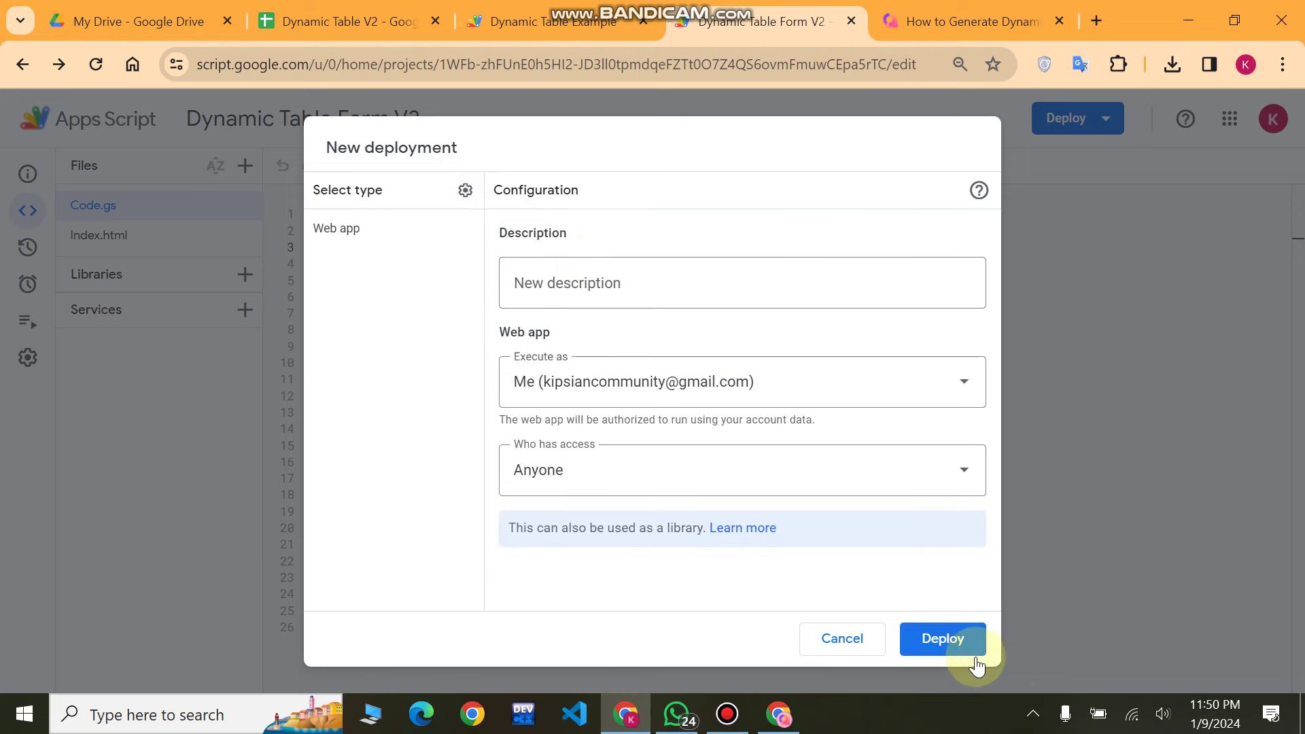
pyautogui.click(951, 640)
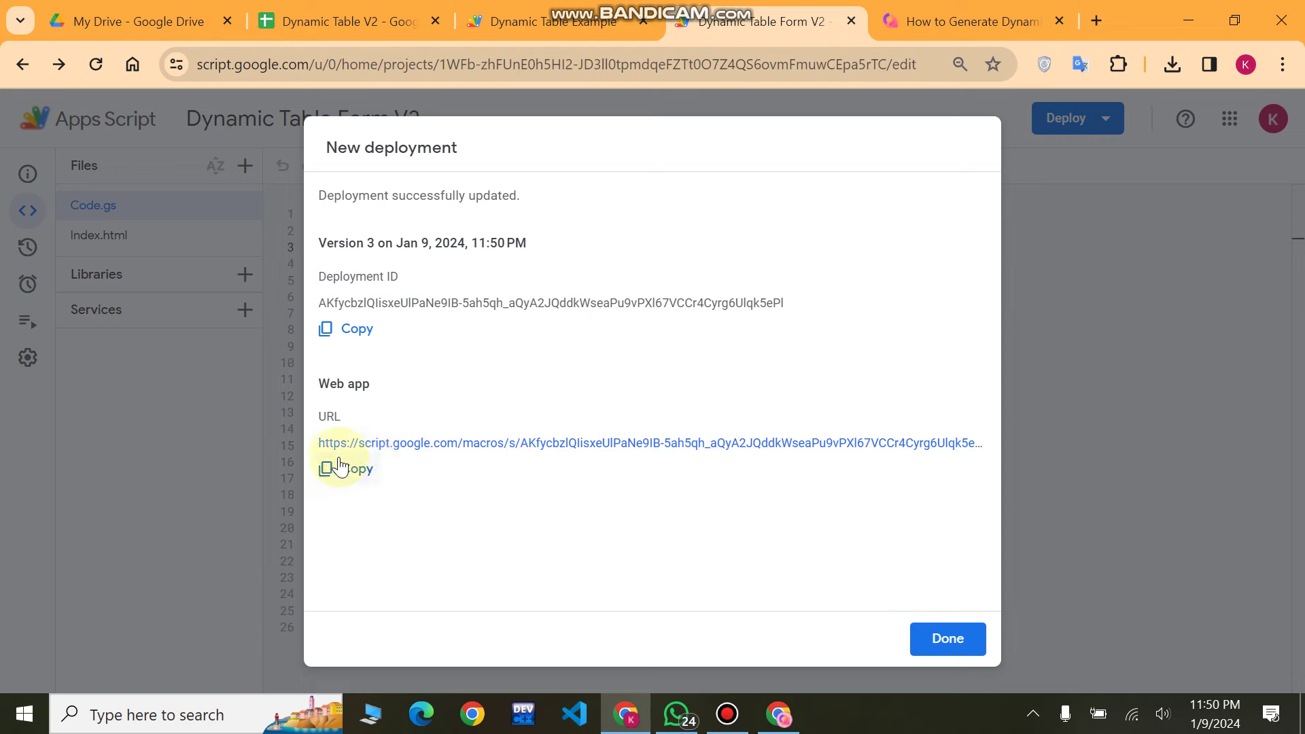
pyautogui.click(350, 468)
# Step: Open the web app, dismiss the Apps Script notice, and load the 10TH sheet into the 12-entry table
pyautogui.click(467, 445)
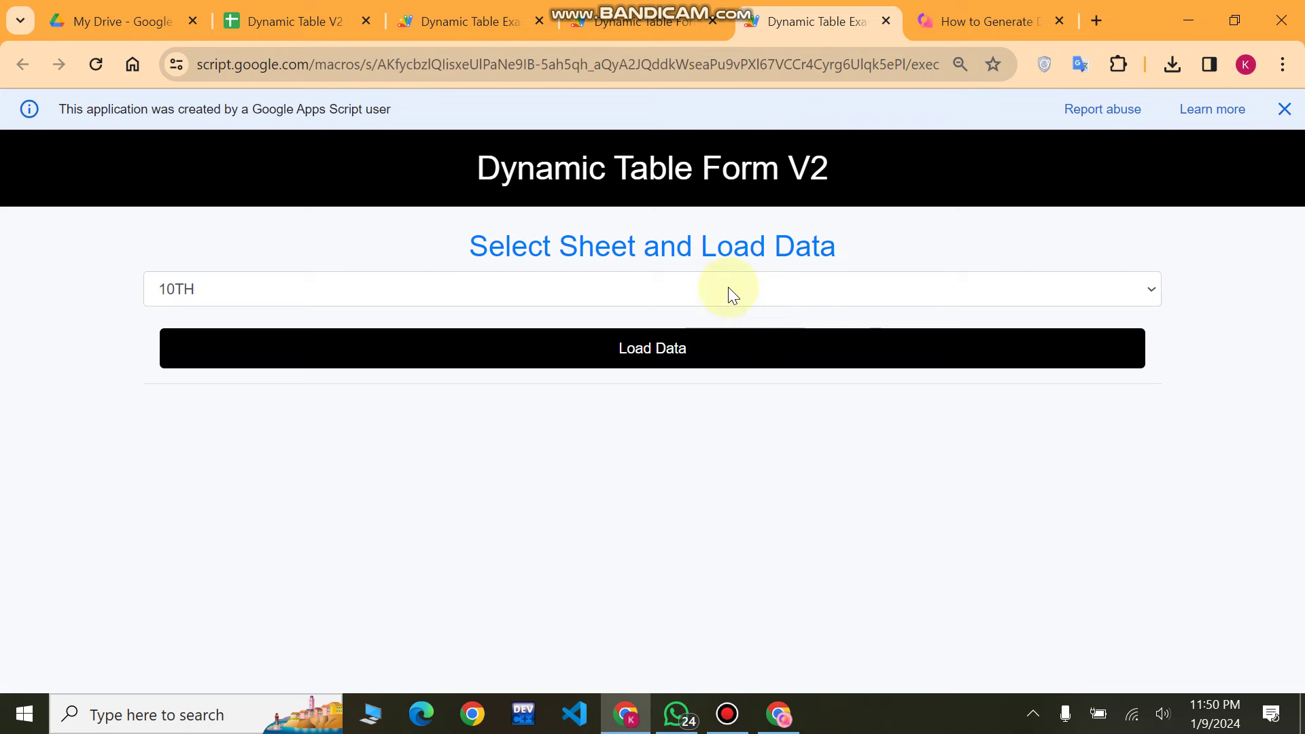
pyautogui.click(1284, 109)
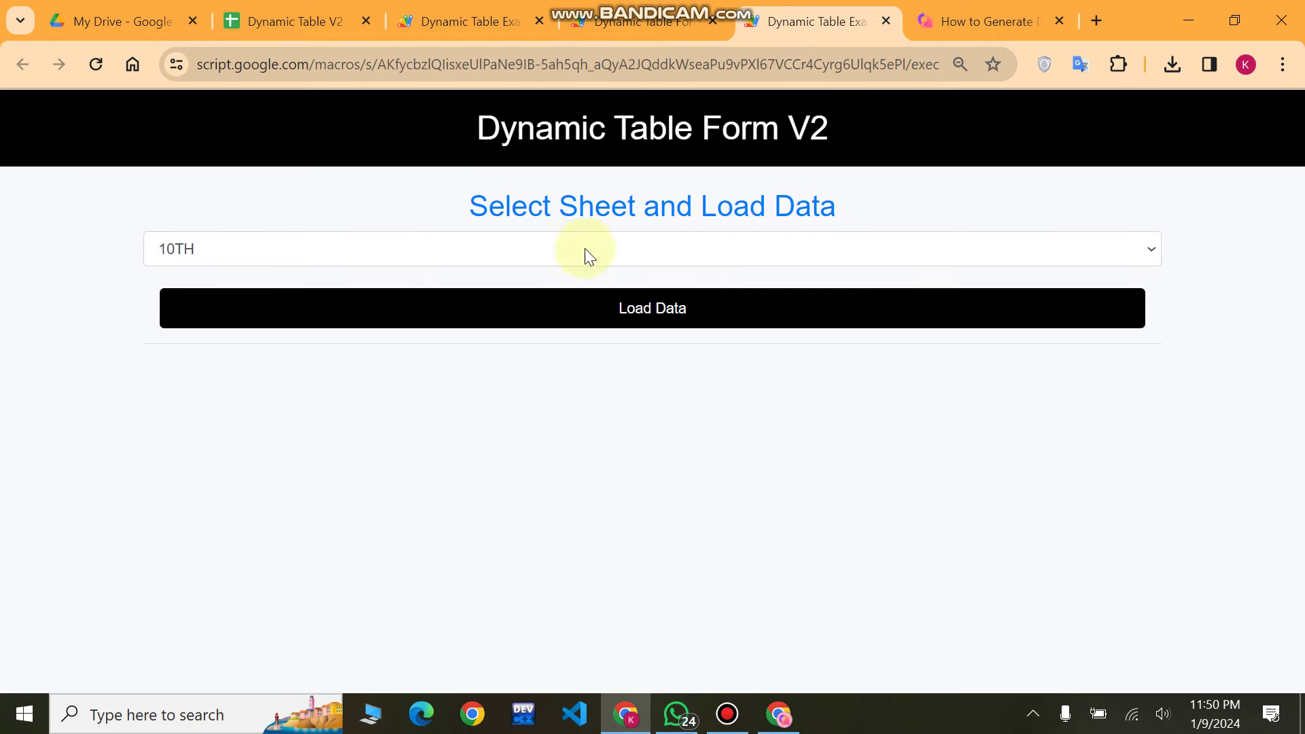
pyautogui.click(690, 309)
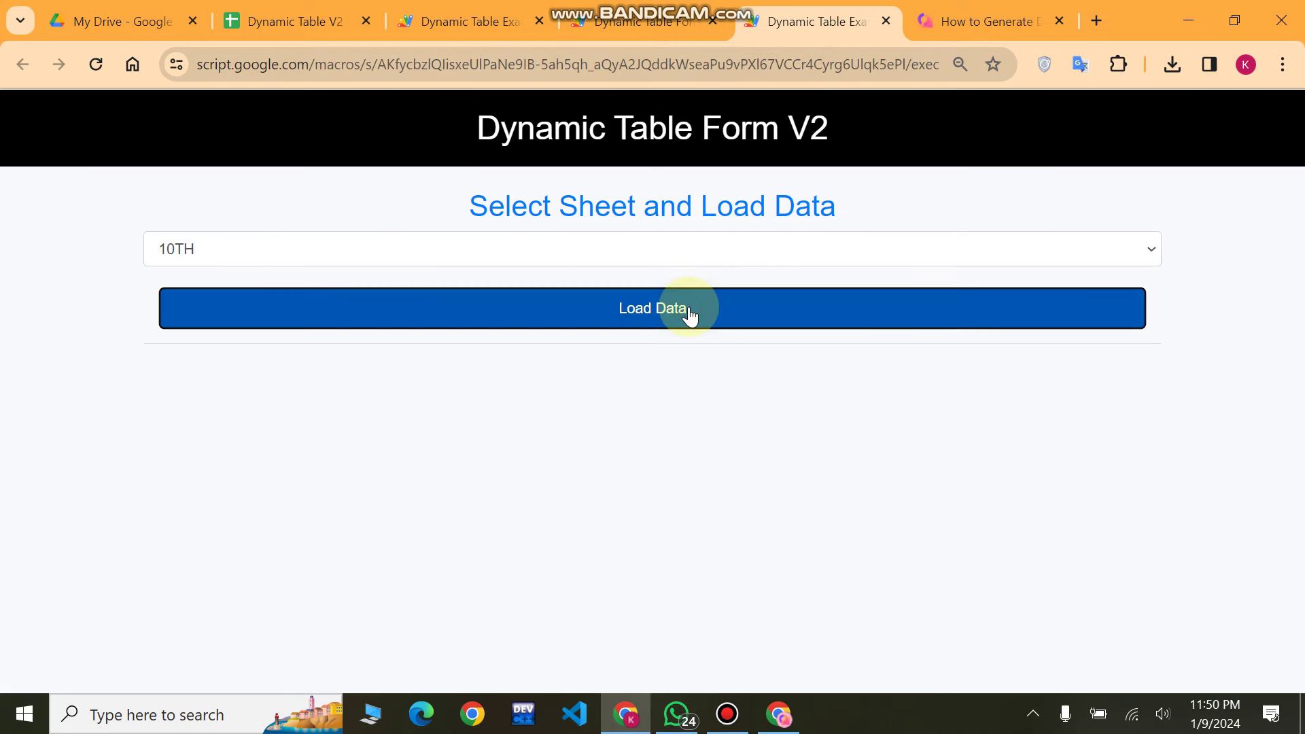
pyautogui.scroll(-2, 744, 328)
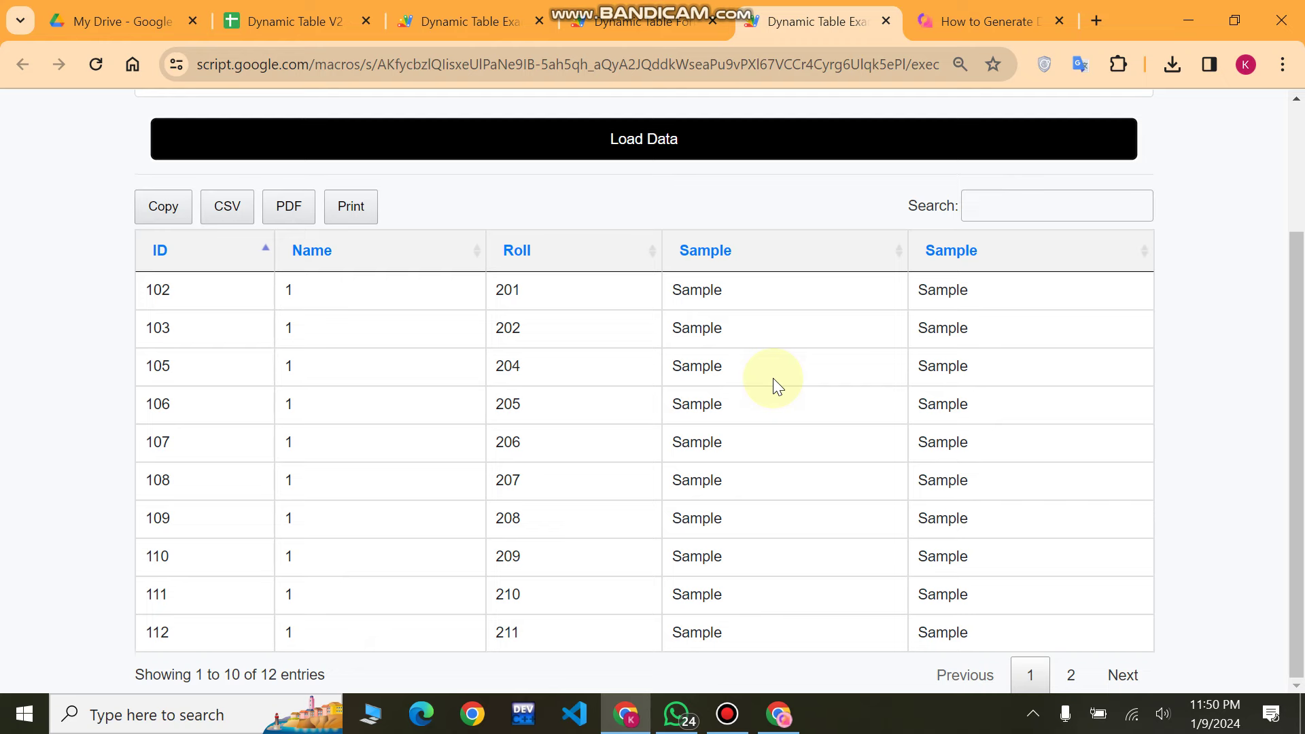
pyautogui.scroll(2, 802, 368)
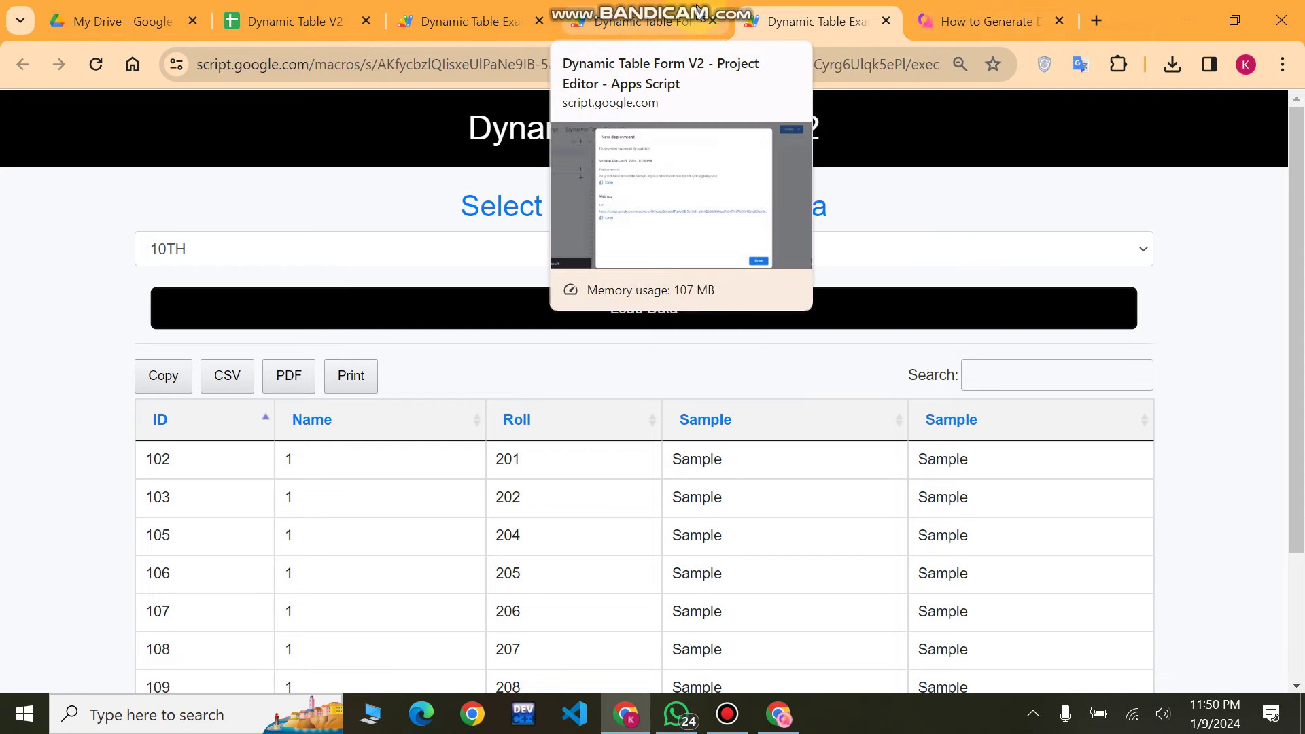
pyautogui.click(727, 713)
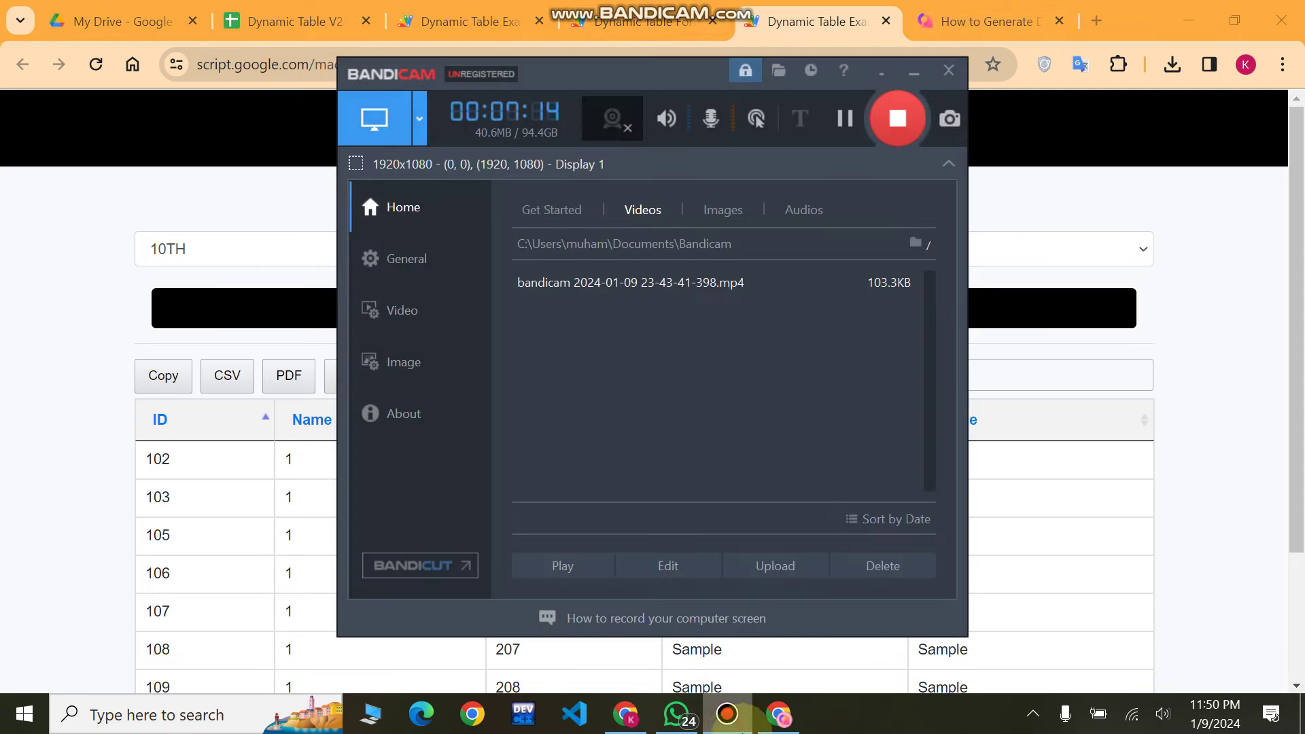